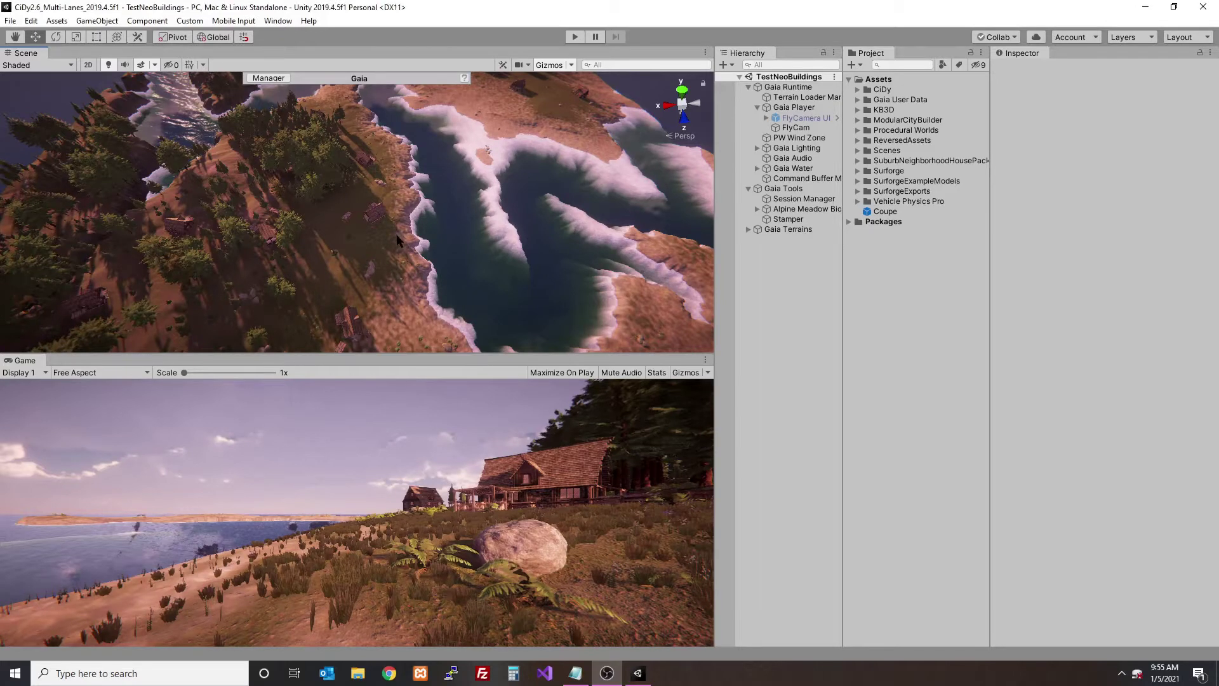
Step: Select the Gaia terrain tile and assign it a new tag and layer
{"action": "left_click", "coordinate": [790, 239]}
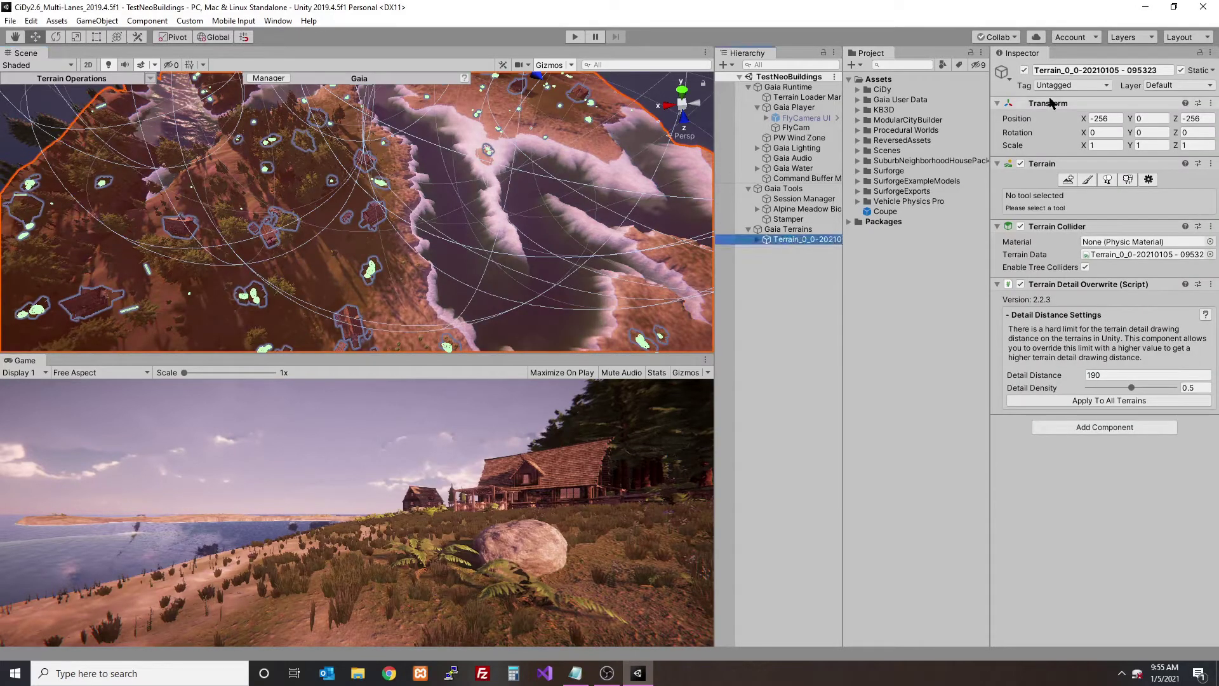
{"action": "left_click", "coordinate": [1071, 85]}
{"action": "left_click", "coordinate": [1069, 199]}
{"action": "left_click", "coordinate": [1159, 85]}
{"action": "left_click", "coordinate": [1117, 172]}
{"action": "left_click", "coordinate": [637, 367]}
{"action": "left_click", "coordinate": [782, 317]}
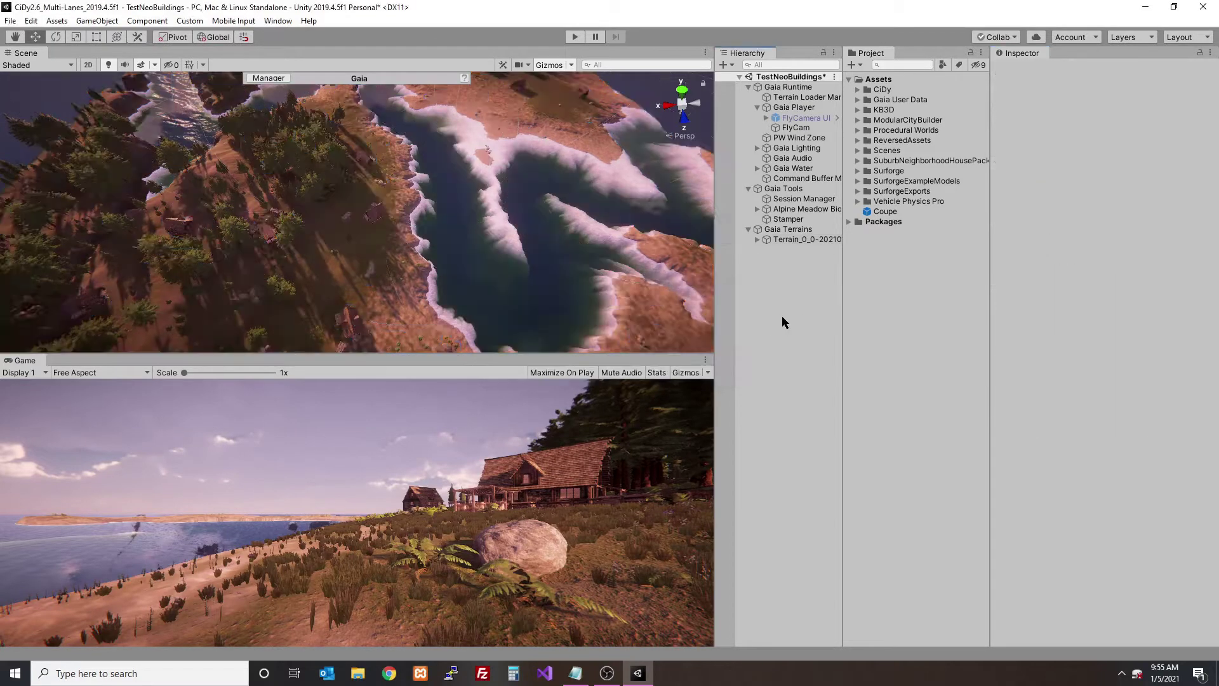
Step: Open the CiDy City Editor and dock it beside the Inspector
{"action": "left_click", "coordinate": [278, 21]}
{"action": "mouse_move", "coordinate": [289, 108]}
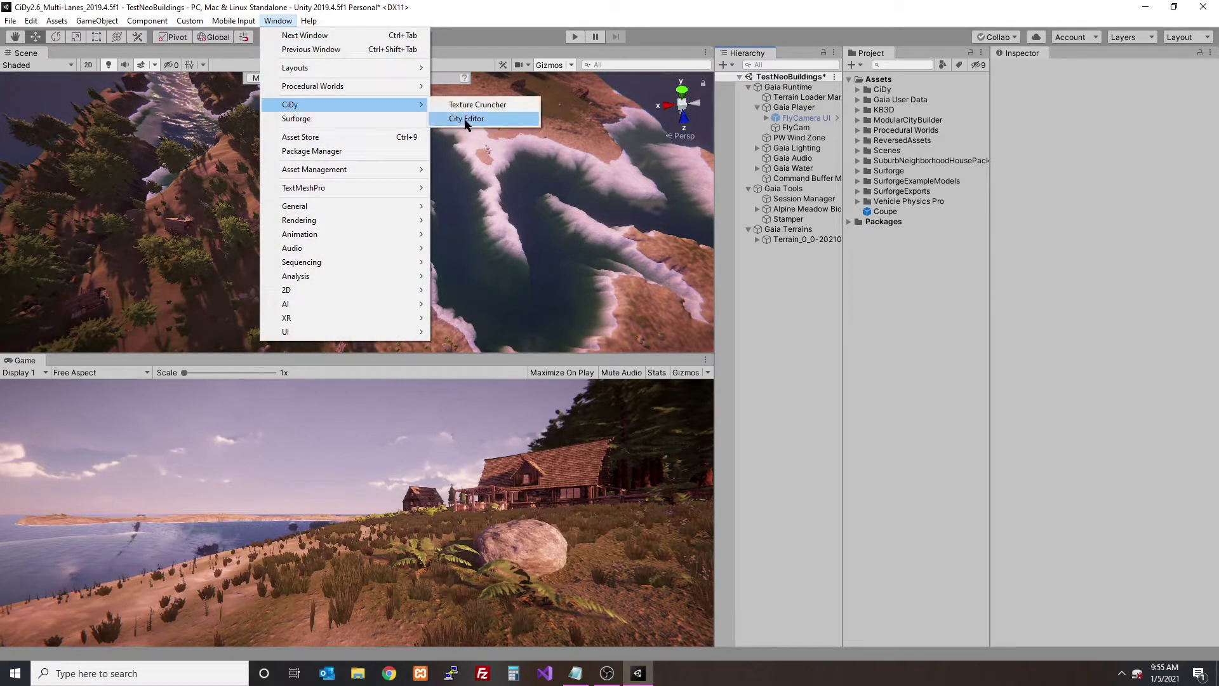
{"action": "left_click", "coordinate": [482, 120]}
{"action": "left_click_drag", "start_coordinate": [146, 200], "coordinate": [1079, 54]}
Step: Turn off the visual effects in the scene view while keeping scene lighting on
{"action": "scroll", "coordinate": [417, 219], "scroll_direction": "down", "scroll_amount": 4}
{"action": "right_click_drag", "start_coordinate": [269, 222], "coordinate": [286, 193]}
{"action": "left_click", "coordinate": [144, 67]}
{"action": "left_click", "coordinate": [109, 67]}
{"action": "left_click", "coordinate": [109, 67]}
Step: Place four connected two-lane road nodes around a closed block on the peninsula, using the DarkUrban district theme
{"action": "right_click_drag", "start_coordinate": [197, 197], "coordinate": [424, 229]}
{"action": "scroll", "coordinate": [290, 206], "scroll_direction": "up", "scroll_amount": 5}
{"action": "left_click", "coordinate": [424, 229]}
{"action": "scroll", "coordinate": [424, 229], "scroll_direction": "down", "scroll_amount": 6}
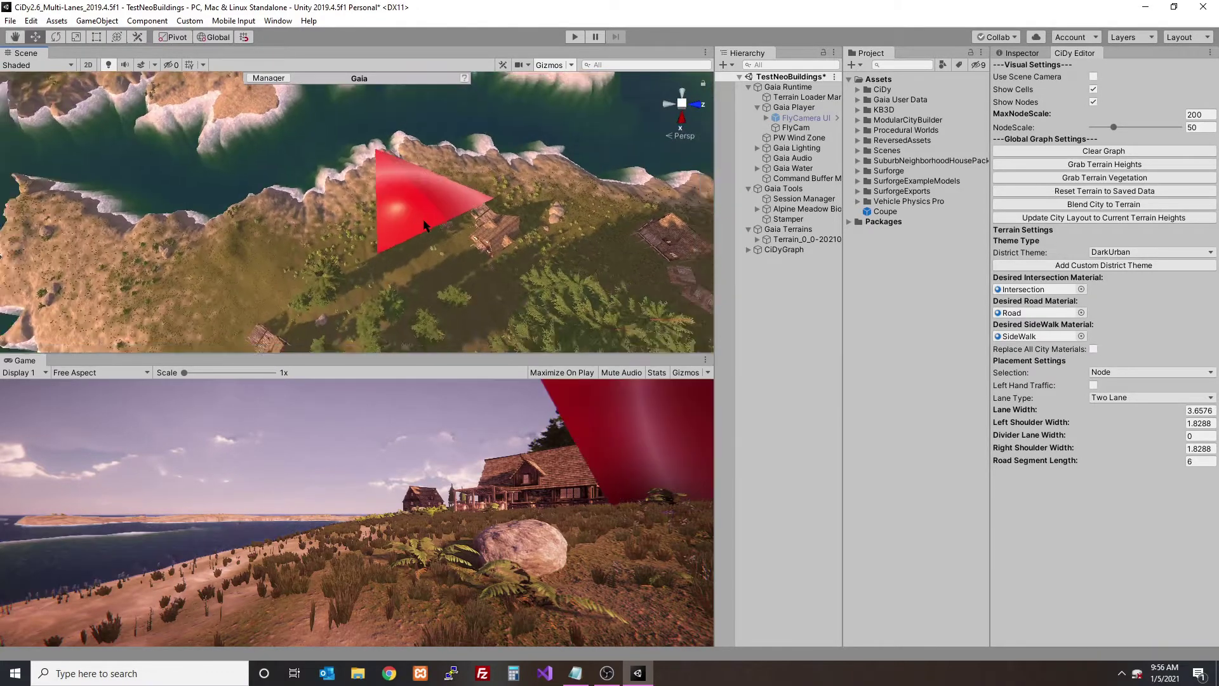
{"action": "mouse_move", "coordinate": [424, 229]}
{"action": "middle_mouse_down"}
{"action": "mouse_move", "coordinate": [435, 239]}
{"action": "mouse_move", "coordinate": [312, 186]}
{"action": "middle_mouse_up"}
{"action": "left_click", "coordinate": [466, 188], "text": "shift"}
{"action": "scroll", "coordinate": [441, 225], "scroll_direction": "down", "scroll_amount": 2}
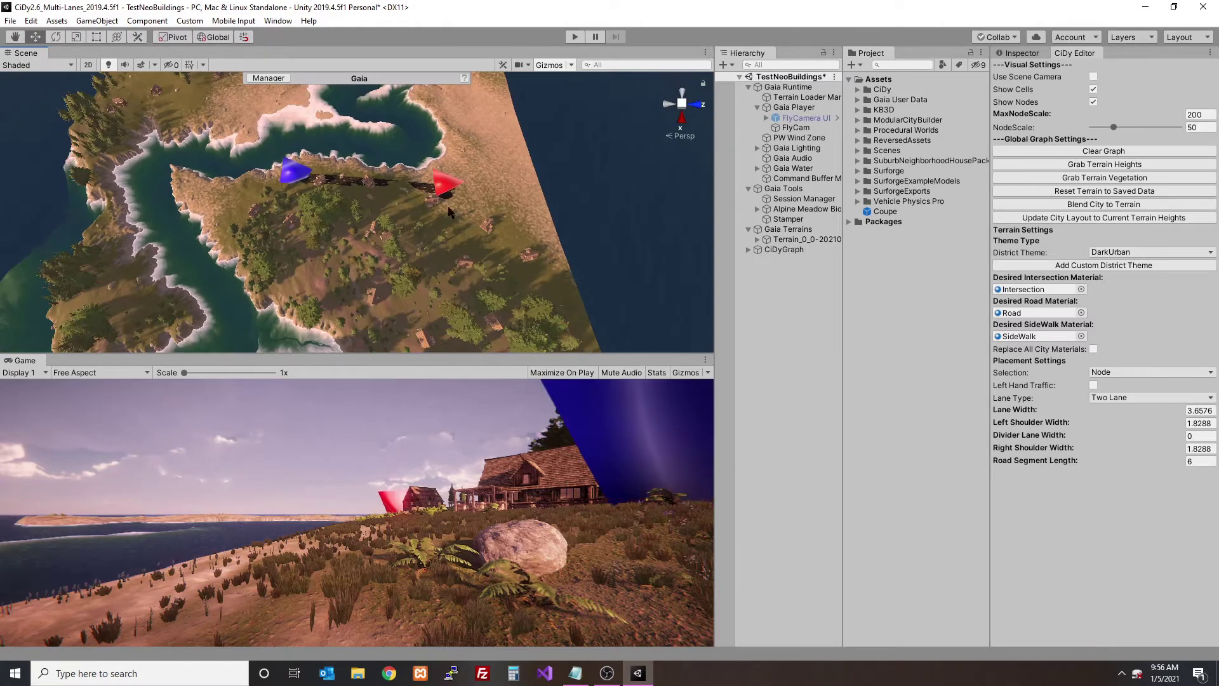
{"action": "left_click", "coordinate": [436, 291], "text": "shift"}
{"action": "left_click", "coordinate": [292, 270], "text": "shift"}
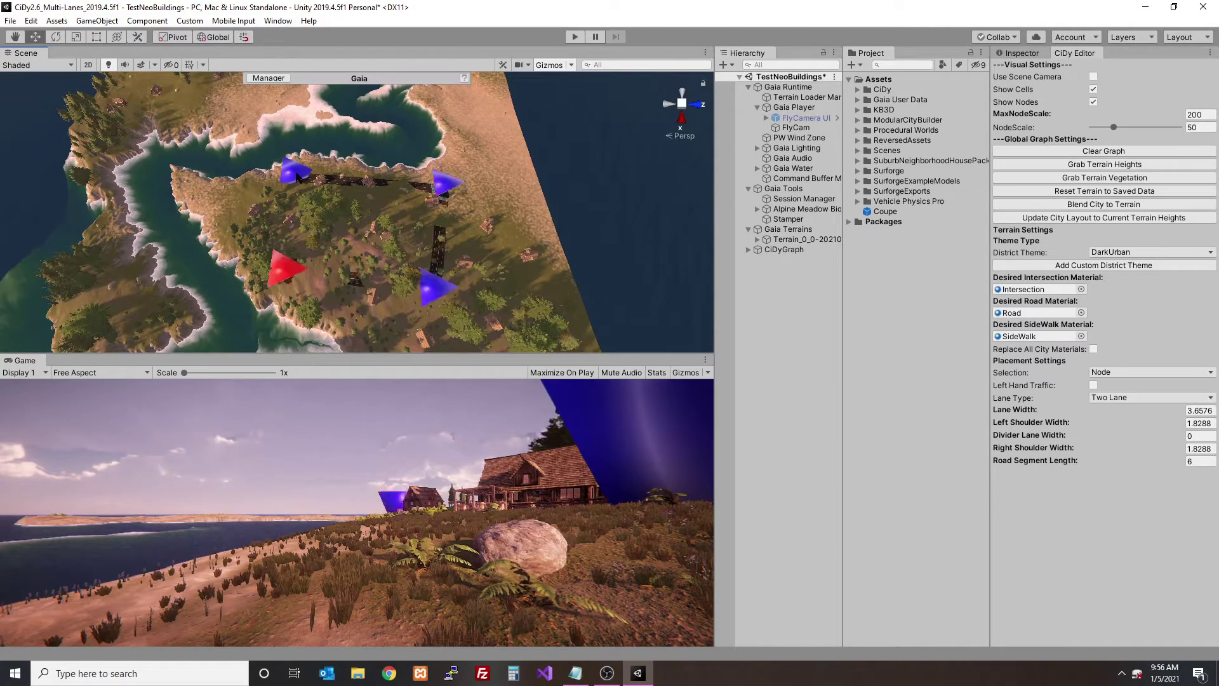
{"action": "left_click", "coordinate": [434, 289]}
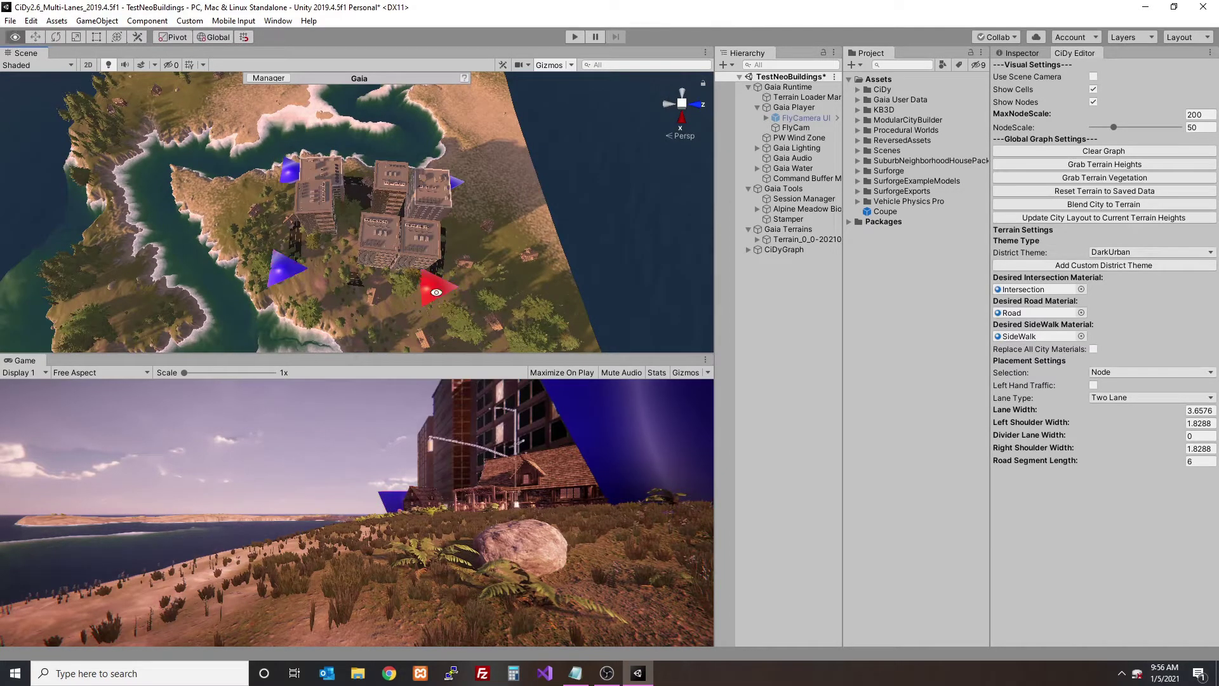
Step: Set the global district theme to NeoCity, then set the block's cell theme to NeoCity and generate the cell
{"action": "left_click", "coordinate": [1117, 253]}
{"action": "left_click", "coordinate": [1118, 324]}
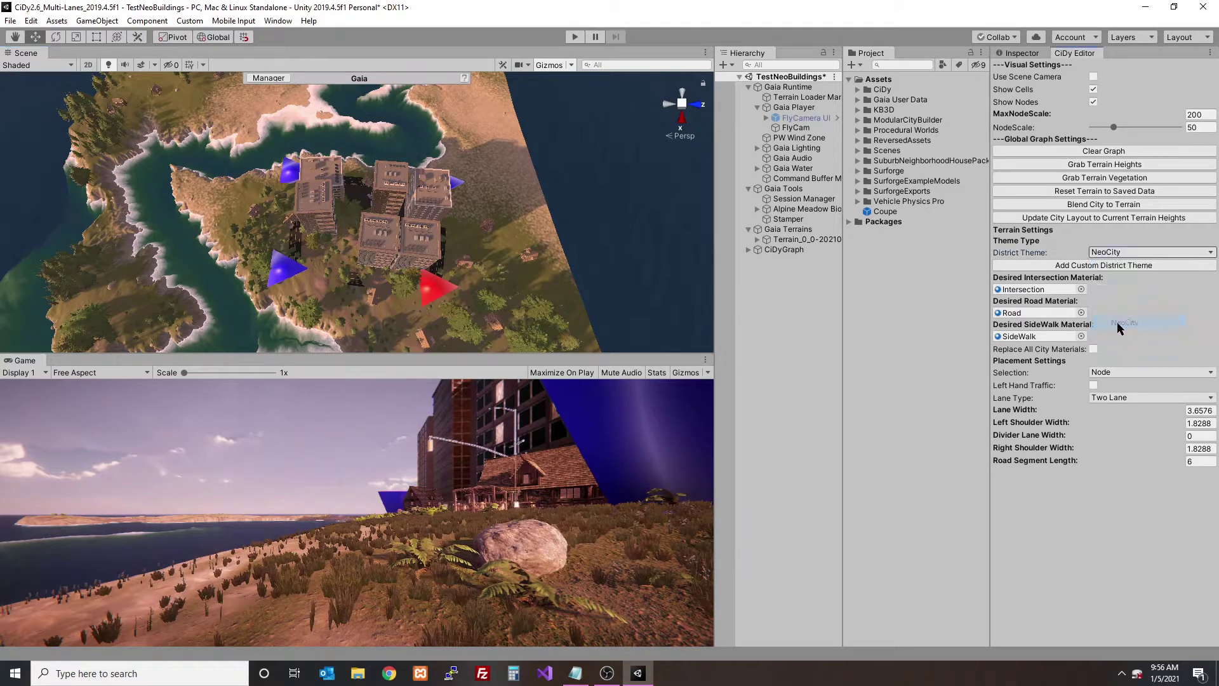
{"action": "left_click", "coordinate": [393, 213]}
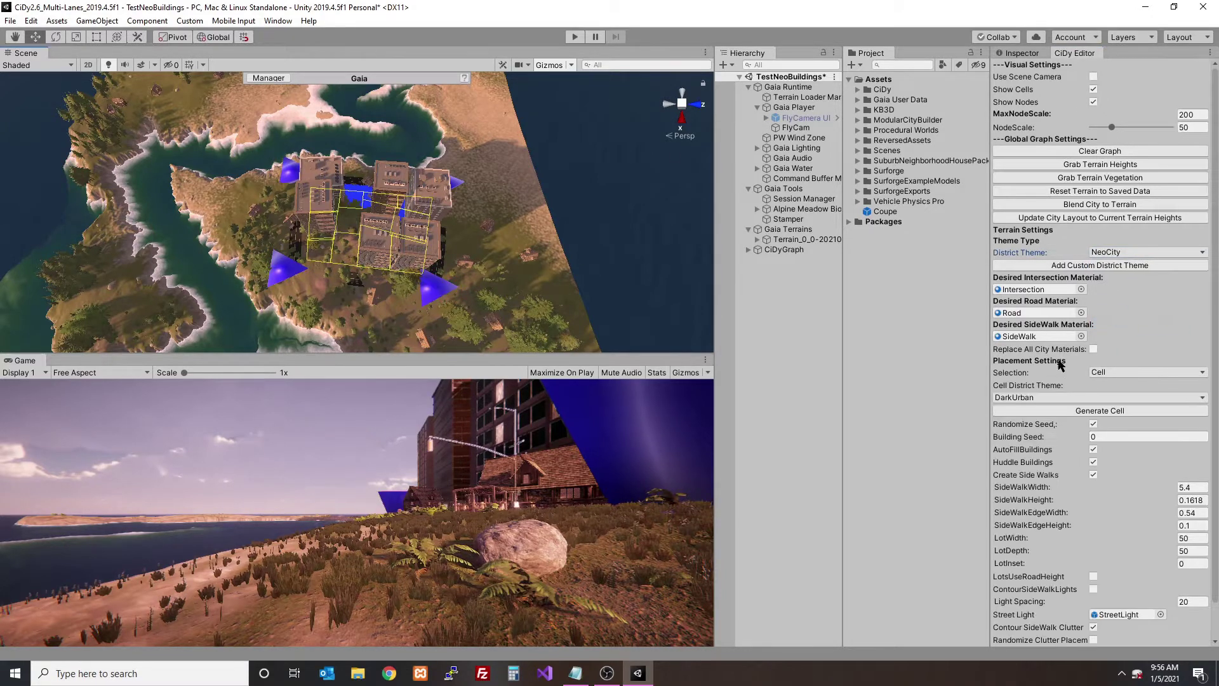
{"action": "left_click", "coordinate": [1076, 400]}
{"action": "left_click", "coordinate": [1044, 466]}
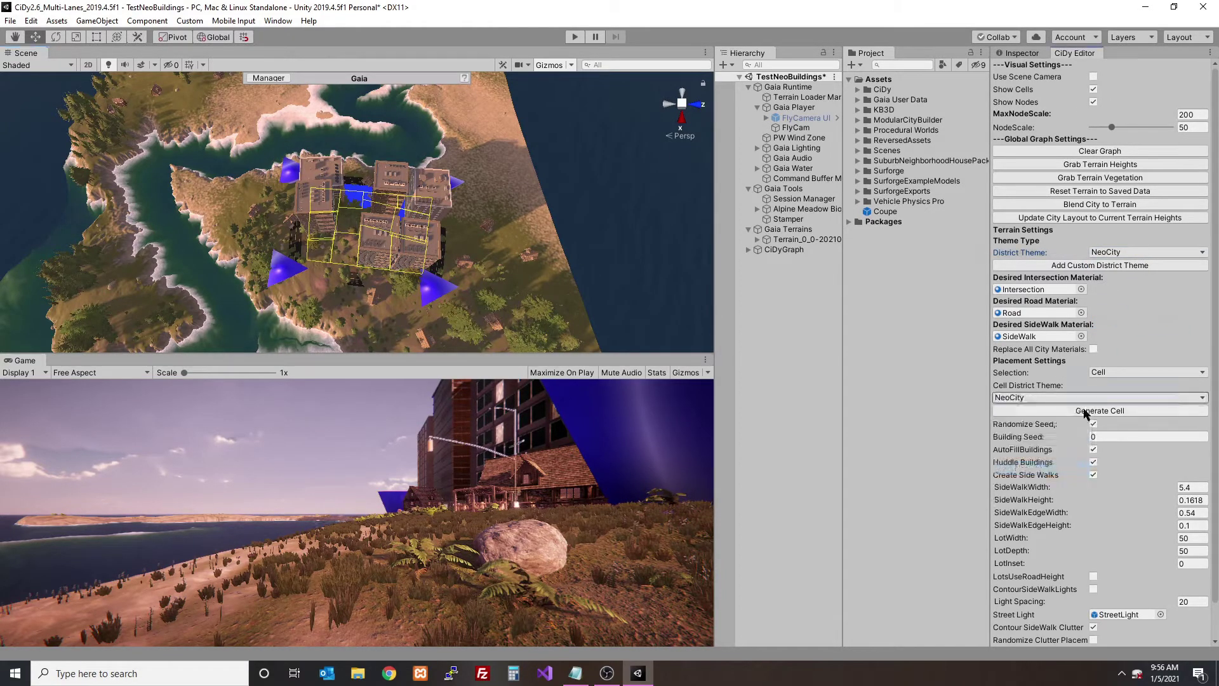
Step: Hide the cells, keep the nodes shown, and clear the entire city graph
{"action": "left_click", "coordinate": [1093, 102]}
{"action": "left_click", "coordinate": [1093, 89]}
{"action": "left_click", "coordinate": [1093, 101]}
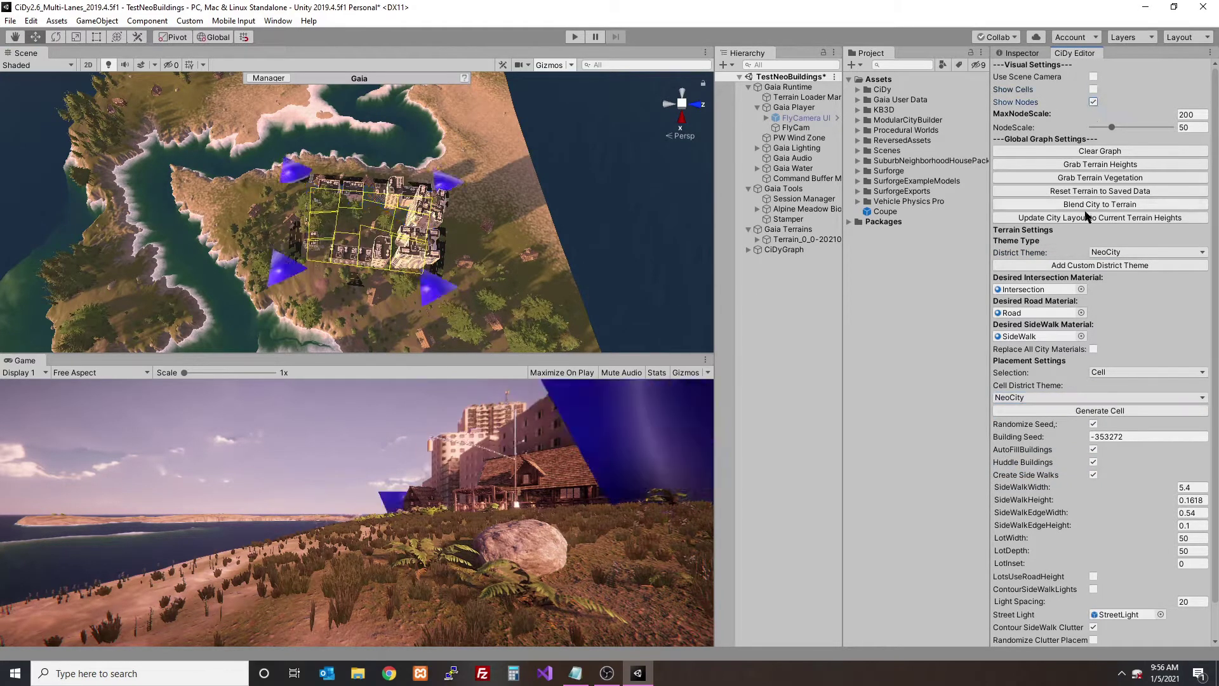
{"action": "left_click", "coordinate": [1102, 152]}
{"action": "left_click", "coordinate": [641, 363]}
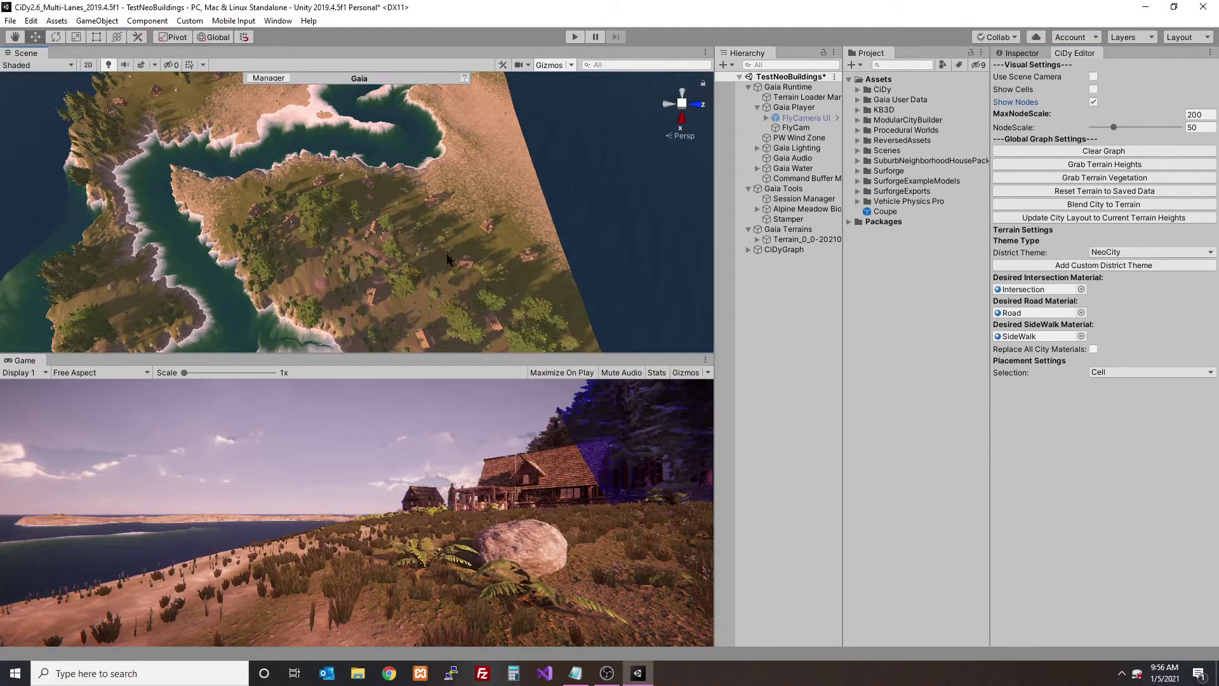
Step: Enable left hand traffic and place four connected two-lane nodes as a closed NeoCity block near the peninsula's shore
{"action": "right_click", "coordinate": [307, 193]}
{"action": "left_click", "coordinate": [1093, 385]}
{"action": "left_click", "coordinate": [304, 186], "text": "shift"}
{"action": "left_click", "coordinate": [424, 189], "text": "shift"}
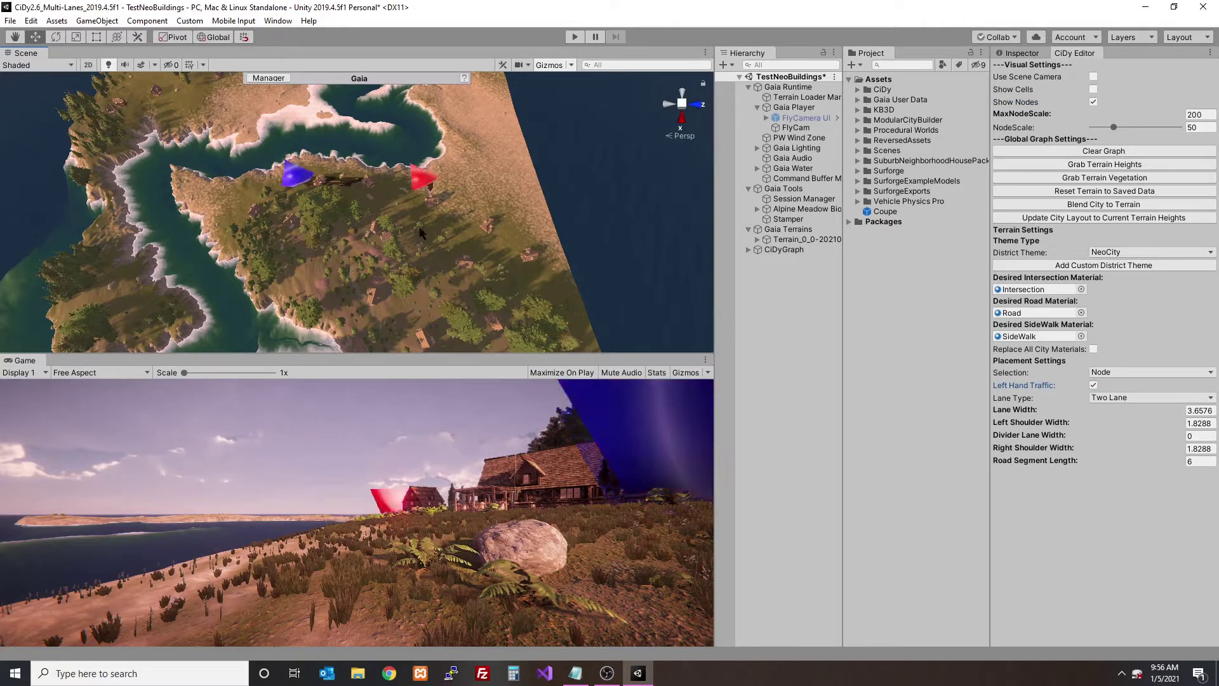
{"action": "left_click", "coordinate": [416, 284], "text": "shift"}
{"action": "left_click", "coordinate": [283, 266], "text": "shift"}
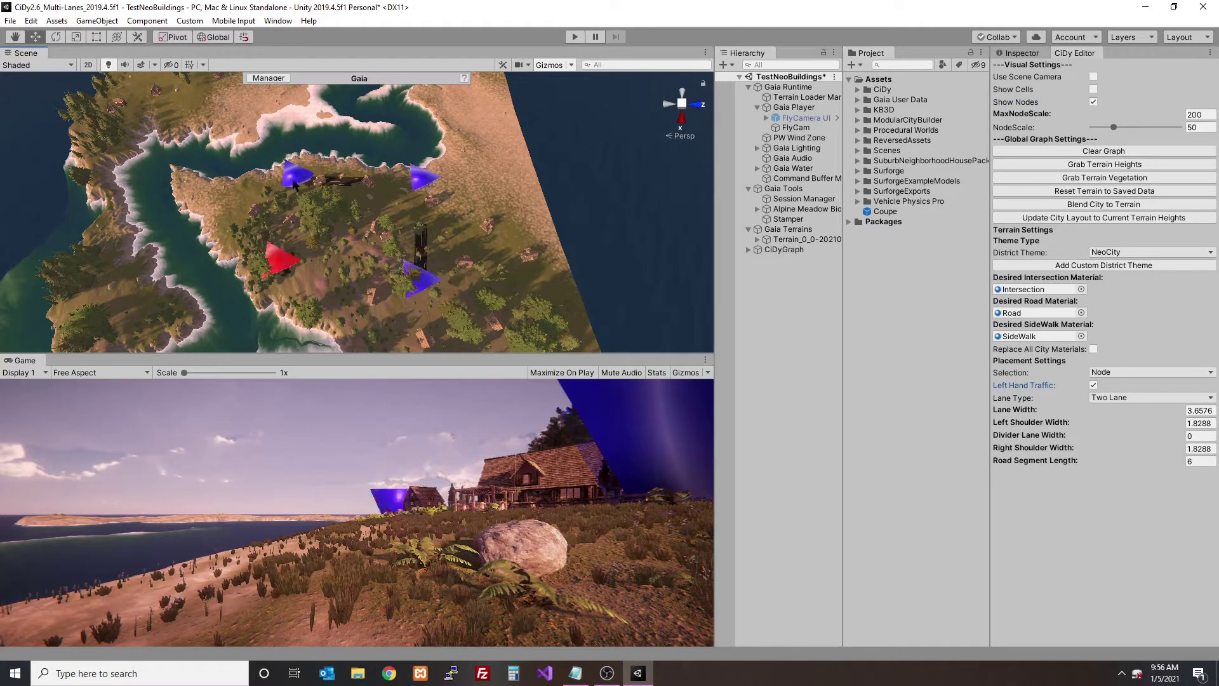
{"action": "left_click", "coordinate": [419, 284], "text": "shift"}
Step: Delete the block's two inland nodes, leaving the two nodes along the shoreline
{"action": "scroll", "coordinate": [421, 279], "scroll_direction": "up", "scroll_amount": 5}
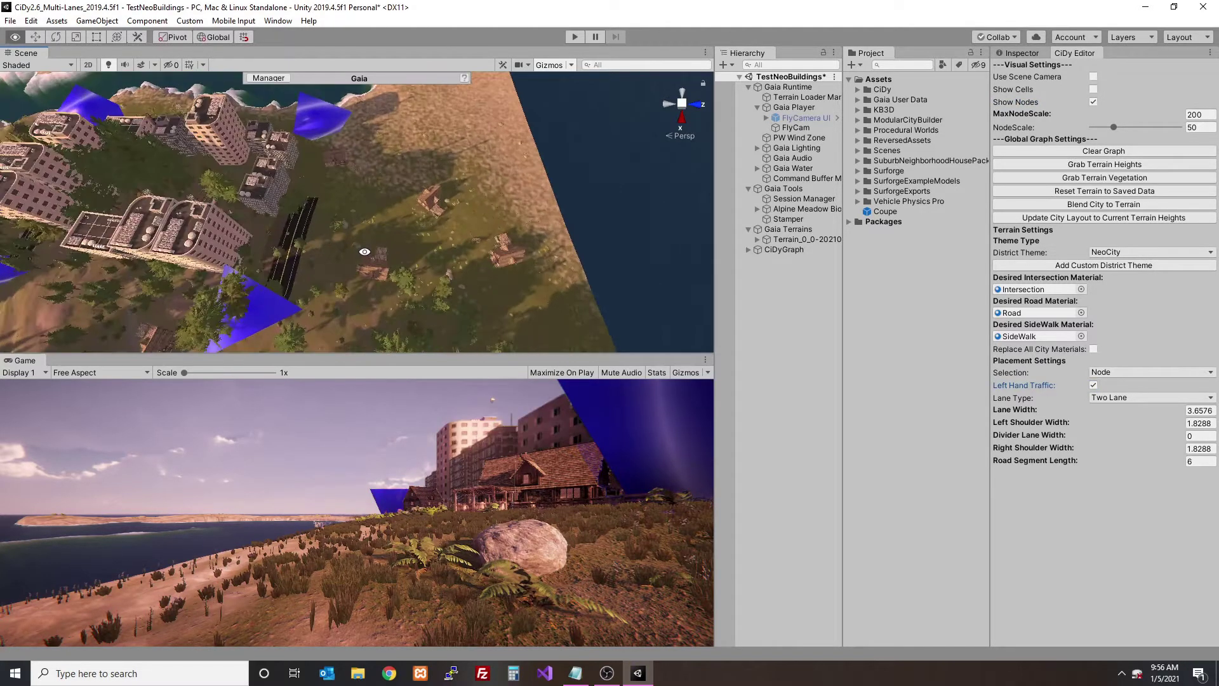
{"action": "left_click_drag", "start_coordinate": [413, 273], "coordinate": [189, 242], "text": "alt"}
{"action": "middle_click_drag", "start_coordinate": [242, 165], "coordinate": [298, 269]}
{"action": "scroll", "coordinate": [297, 272], "scroll_direction": "down", "scroll_amount": 4}
{"action": "left_click", "coordinate": [292, 273], "text": "ctrl"}
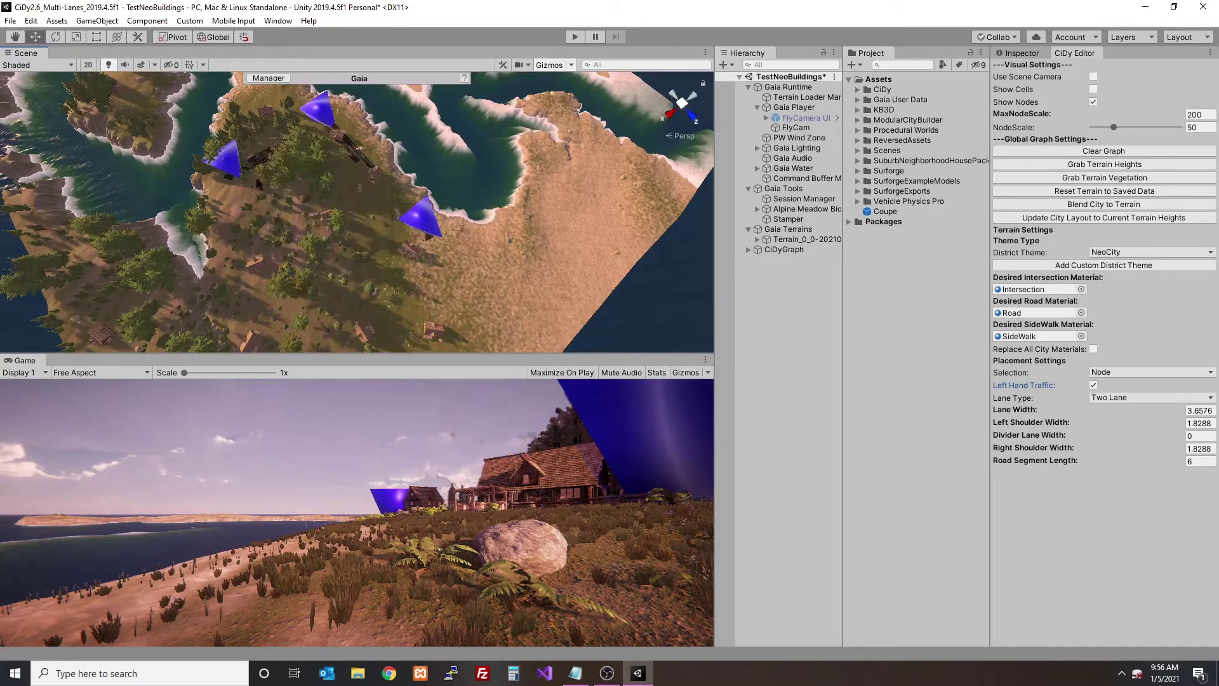
{"action": "left_click", "coordinate": [233, 165], "text": "ctrl"}
Step: Close the block again by adding two new inland nodes connected to the two shoreline nodes
{"action": "left_click", "coordinate": [315, 126], "text": "shift"}
{"action": "left_click", "coordinate": [248, 162], "text": "shift"}
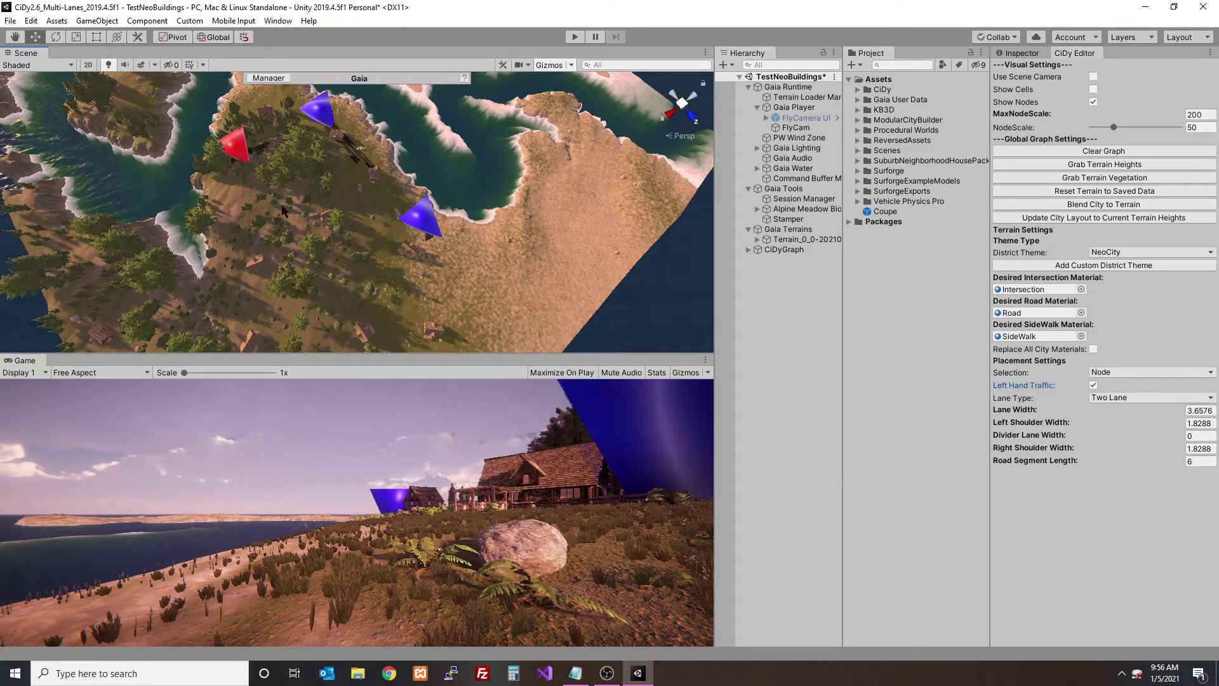
{"action": "left_click", "coordinate": [342, 283], "text": "shift"}
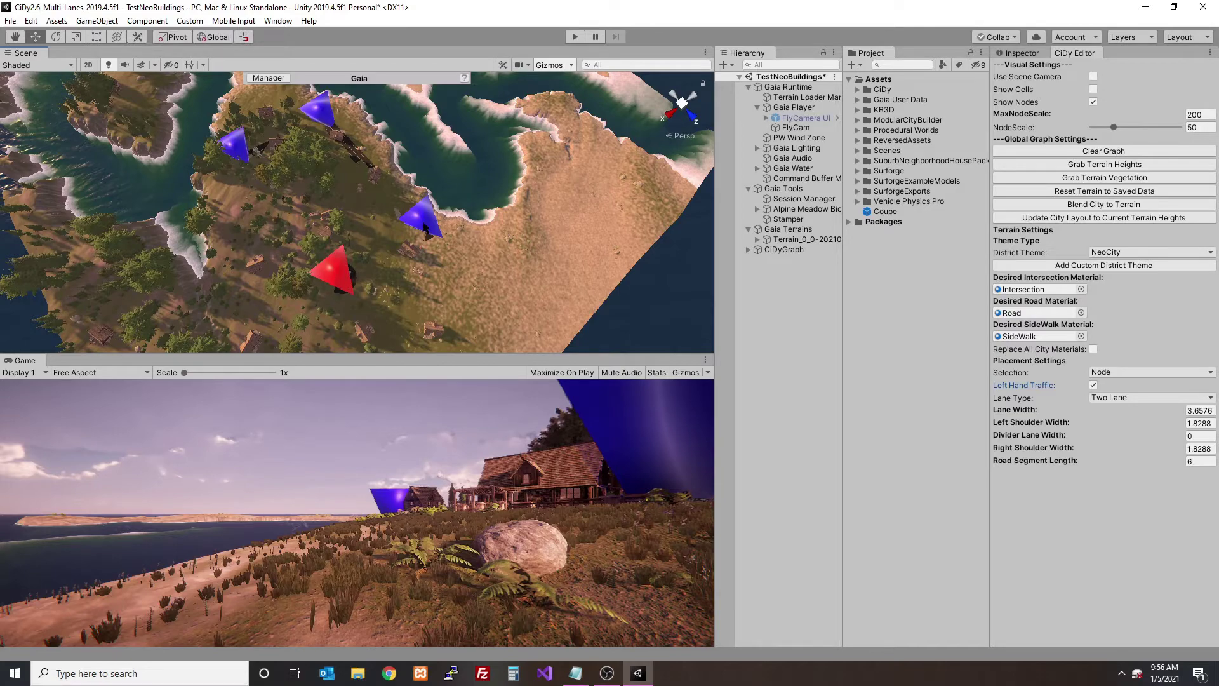
{"action": "left_click", "coordinate": [423, 229], "text": "shift"}
Step: Extend the road network around the first block with four more connected nodes running inland
{"action": "right_click_drag", "start_coordinate": [354, 256], "coordinate": [422, 211]}
{"action": "left_click", "coordinate": [316, 142]}
{"action": "middle_click_drag", "start_coordinate": [318, 144], "coordinate": [389, 234]}
{"action": "left_click_drag", "start_coordinate": [416, 220], "coordinate": [280, 213], "text": "alt"}
{"action": "middle_click_drag", "start_coordinate": [279, 212], "coordinate": [353, 111]}
{"action": "right_click_drag", "start_coordinate": [312, 258], "coordinate": [325, 201]}
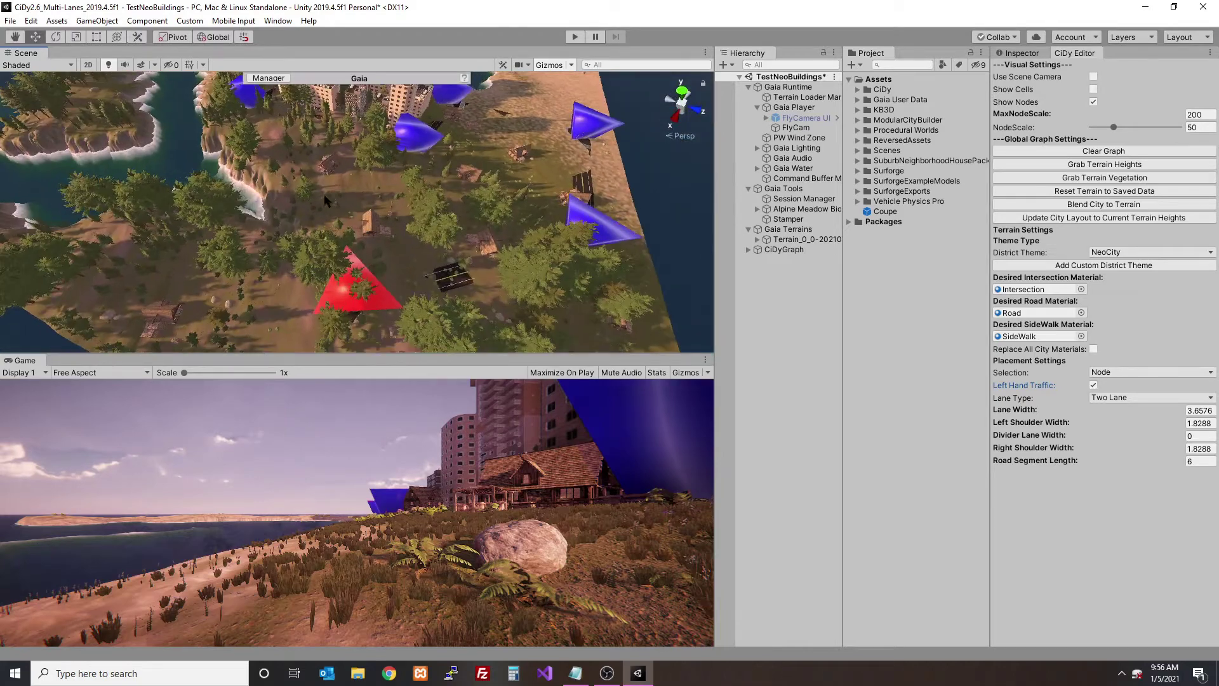
{"action": "left_click", "coordinate": [281, 168], "text": "shift"}
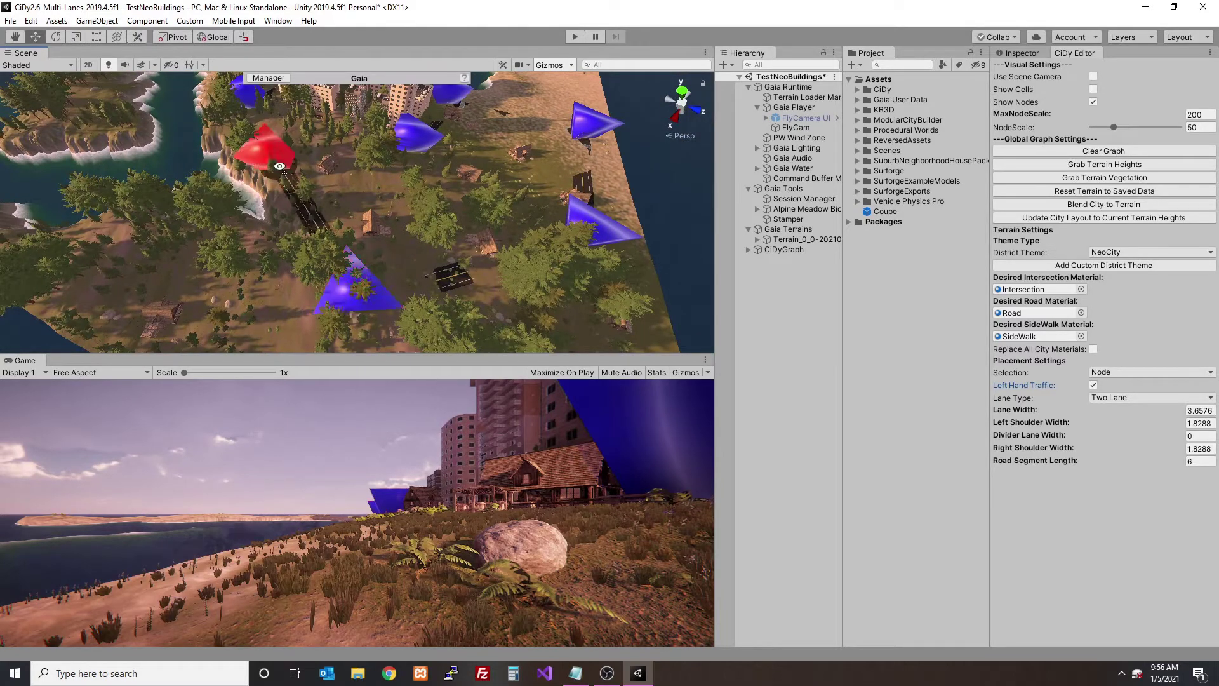
Step: Hide the nodes, bend outer road V6V7 into a curve, and regenerate it
{"action": "left_click", "coordinate": [1093, 101]}
{"action": "right_click_drag", "start_coordinate": [381, 241], "coordinate": [346, 254]}
{"action": "left_click", "coordinate": [294, 271]}
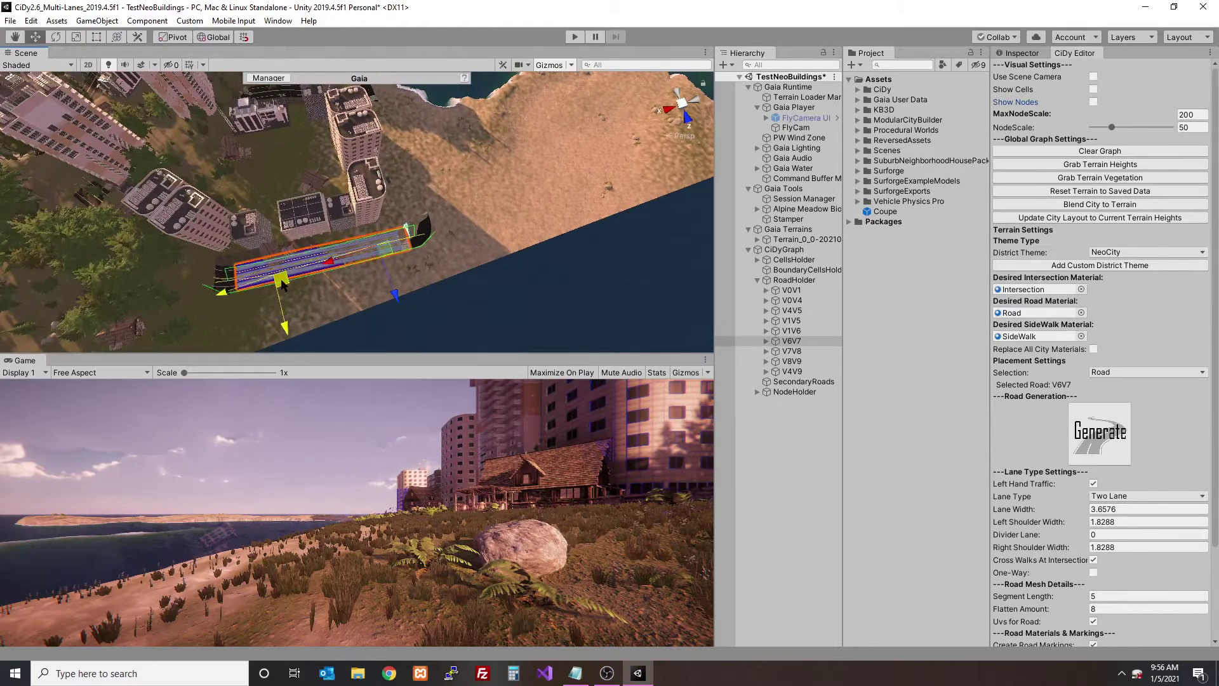
{"action": "left_click", "coordinate": [1127, 449]}
{"action": "left_click", "coordinate": [405, 185]}
{"action": "left_click_drag", "start_coordinate": [615, 212], "coordinate": [532, 218], "text": "alt"}
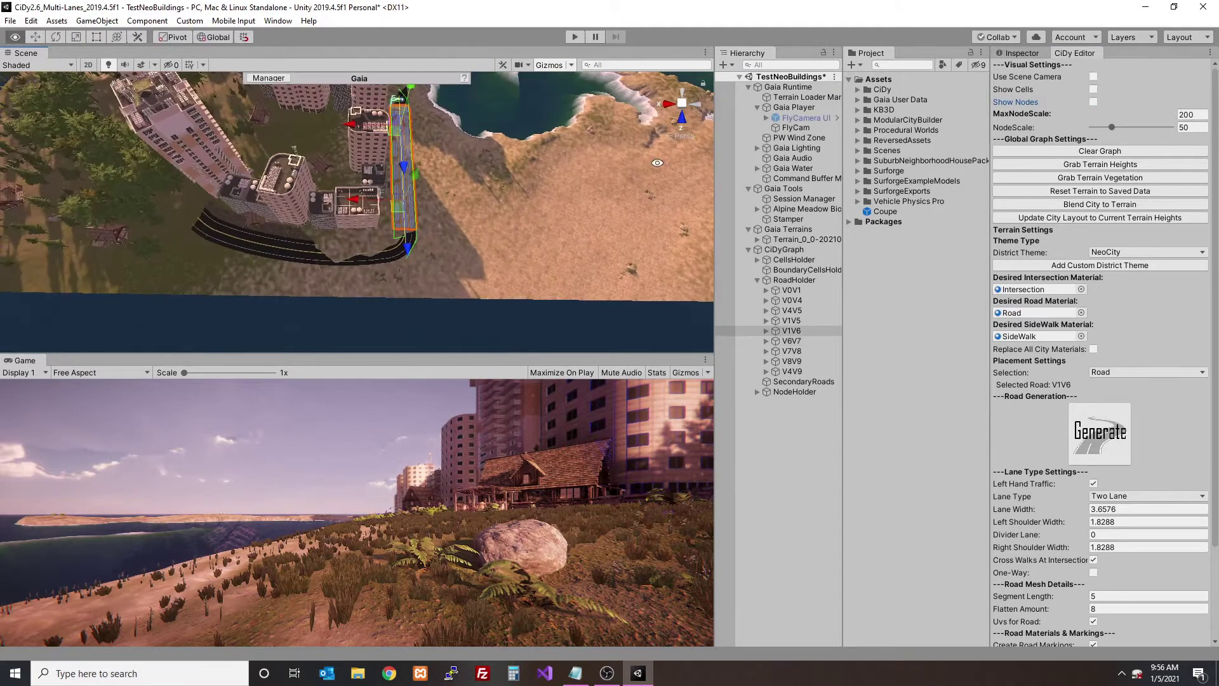
Step: Show the nodes and extend a new road from the outer corner node to the far end of the sandy headland
{"action": "left_click", "coordinate": [1093, 102]}
{"action": "left_click", "coordinate": [879, 397]}
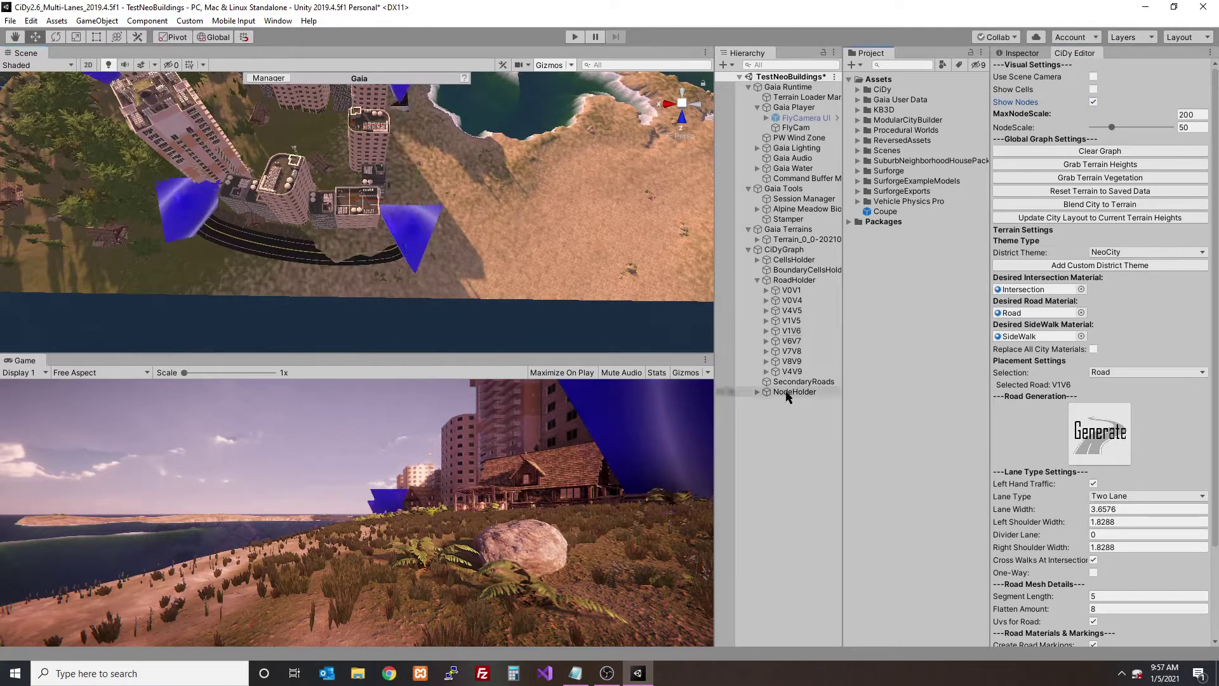
{"action": "left_click", "coordinate": [407, 232]}
{"action": "middle_click_drag", "start_coordinate": [564, 218], "coordinate": [475, 223]}
{"action": "left_click_drag", "start_coordinate": [474, 224], "coordinate": [484, 130], "text": "alt"}
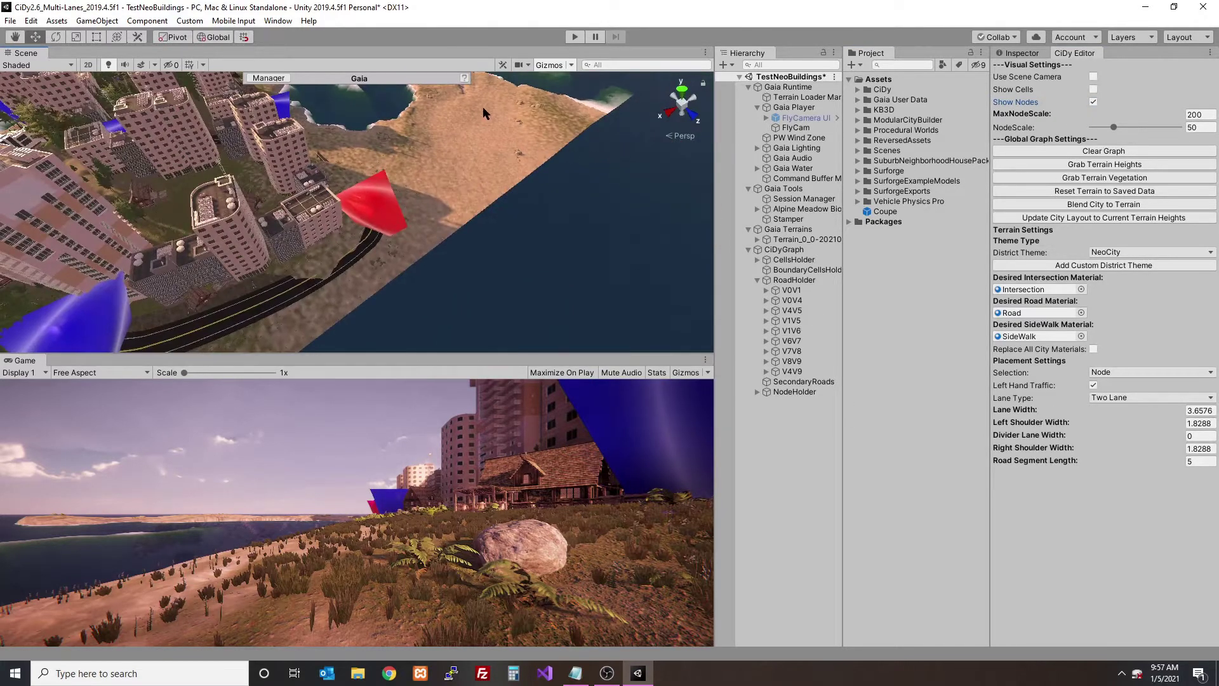
{"action": "left_click", "coordinate": [481, 86]}
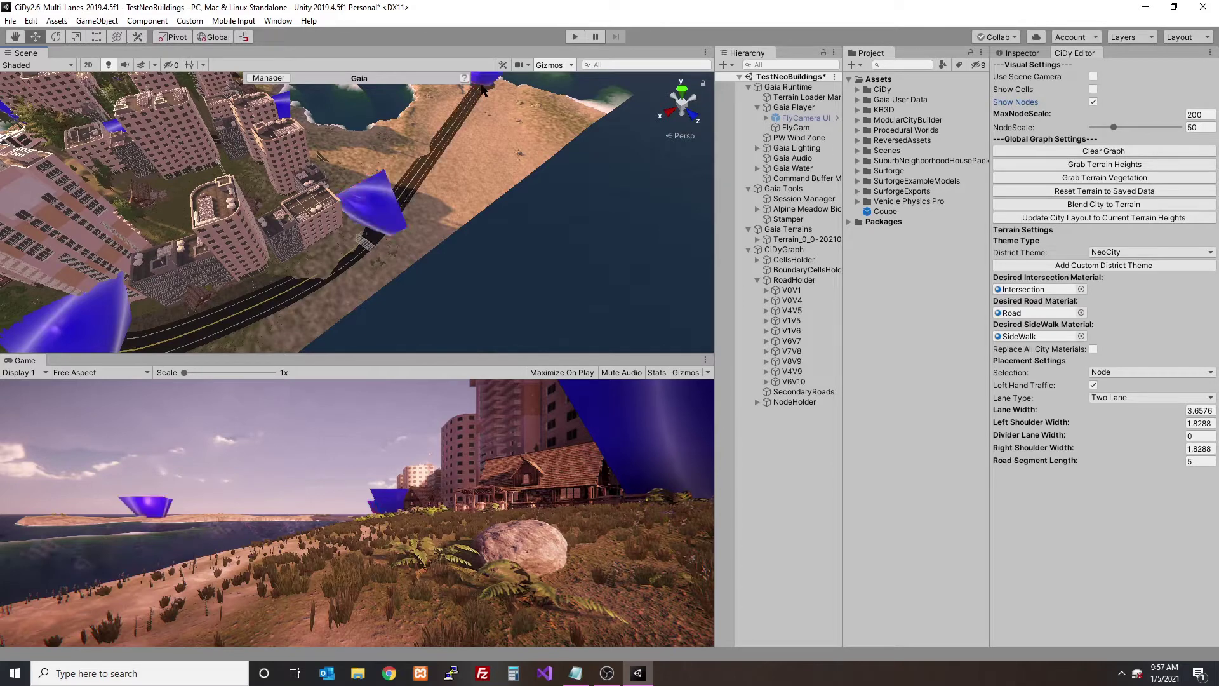
Step: Bend the new headland road into a curve through its control points and regenerate it
{"action": "left_click", "coordinate": [469, 103]}
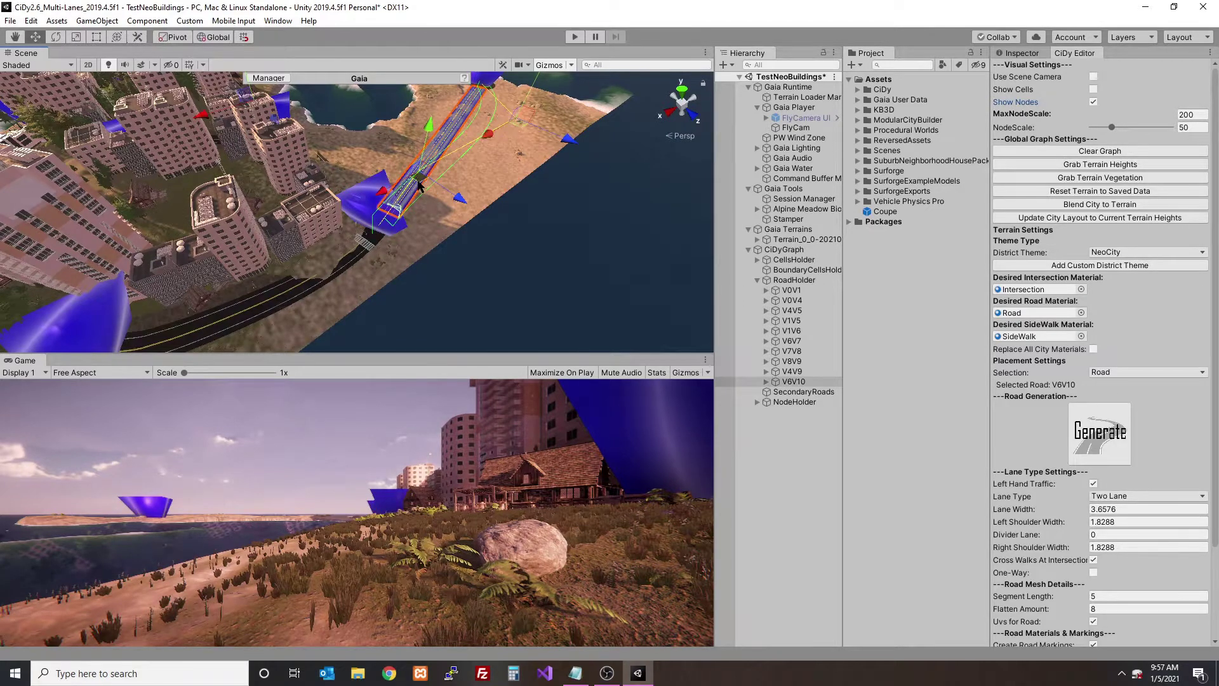
{"action": "left_click", "coordinate": [1095, 430]}
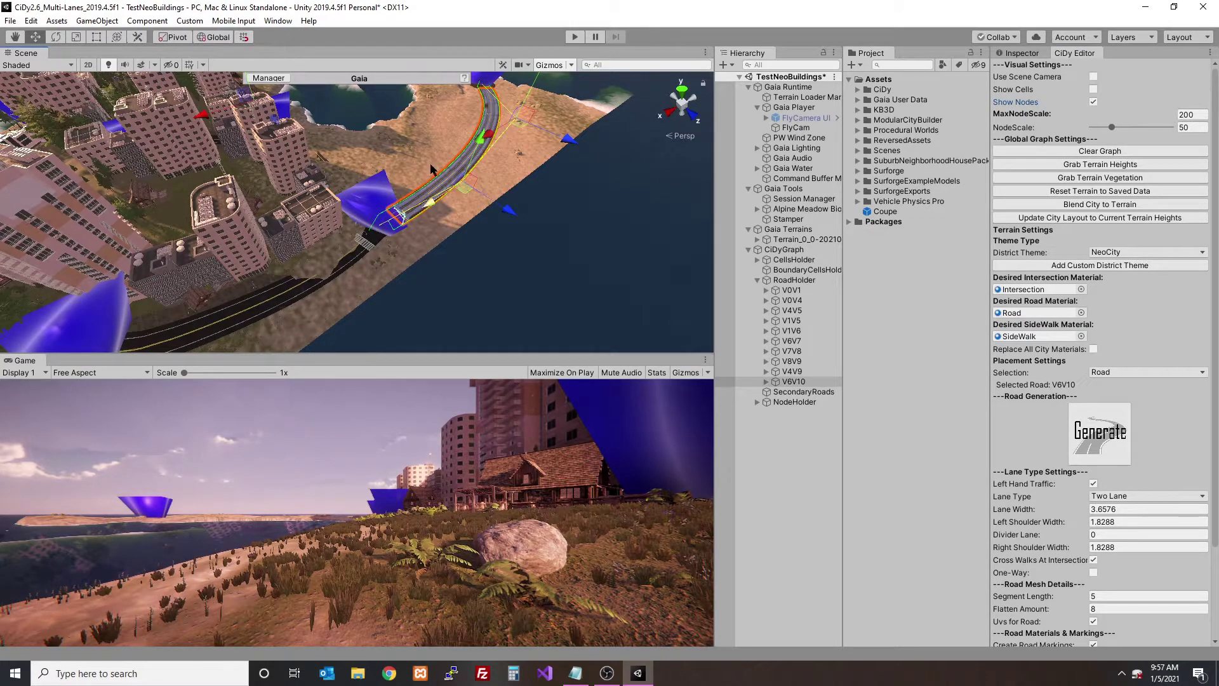
{"action": "scroll", "coordinate": [433, 157], "scroll_direction": "up", "scroll_amount": 4}
Step: Hide the nodes and blend the city to the terrain
{"action": "left_click", "coordinate": [1093, 102]}
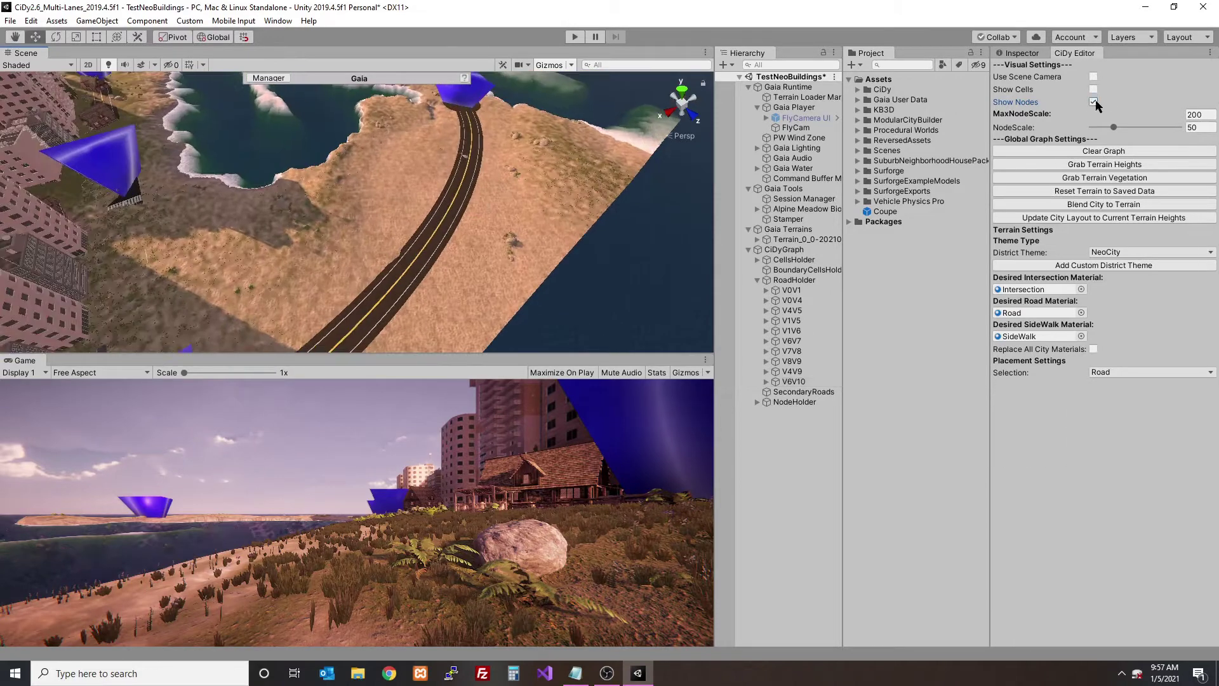
{"action": "left_click", "coordinate": [1102, 204]}
{"action": "left_click", "coordinate": [645, 361]}
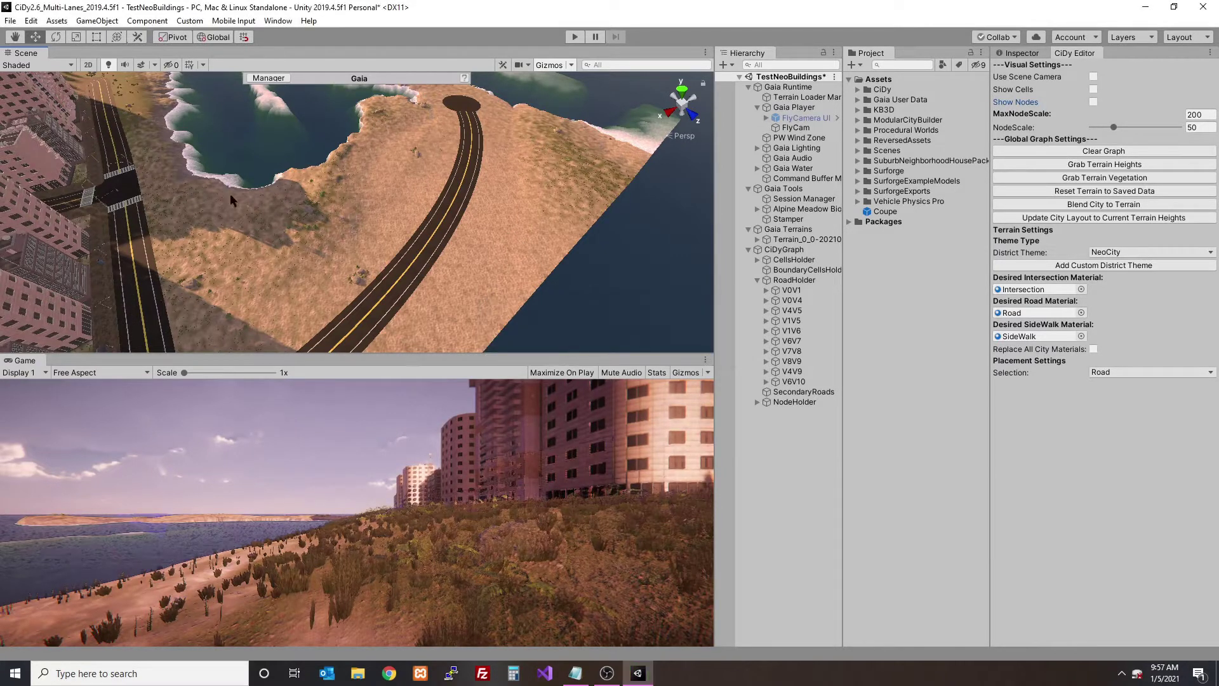
Step: Select the curved headland road and add a spawner spline to it
{"action": "scroll", "coordinate": [235, 186], "scroll_direction": "down", "scroll_amount": 8}
{"action": "left_click_drag", "start_coordinate": [238, 183], "coordinate": [279, 159], "text": "alt"}
{"action": "middle_click_drag", "start_coordinate": [280, 167], "coordinate": [304, 189]}
{"action": "scroll", "coordinate": [304, 189], "scroll_direction": "up", "scroll_amount": 8}
{"action": "scroll", "coordinate": [321, 184], "scroll_direction": "down", "scroll_amount": 3}
{"action": "left_click_drag", "start_coordinate": [288, 211], "coordinate": [320, 244], "text": "alt"}
{"action": "right_click_drag", "start_coordinate": [320, 243], "coordinate": [492, 192]}
{"action": "left_click", "coordinate": [421, 224]}
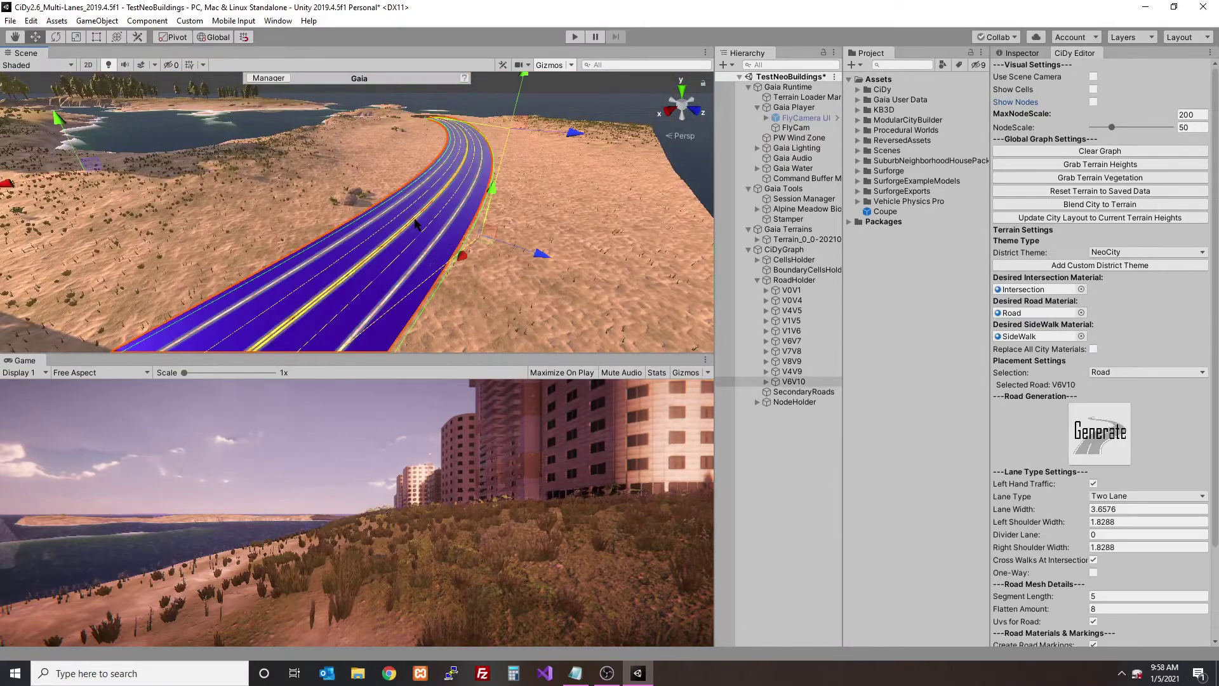
{"action": "scroll", "coordinate": [1117, 349], "scroll_direction": "down", "scroll_amount": 3}
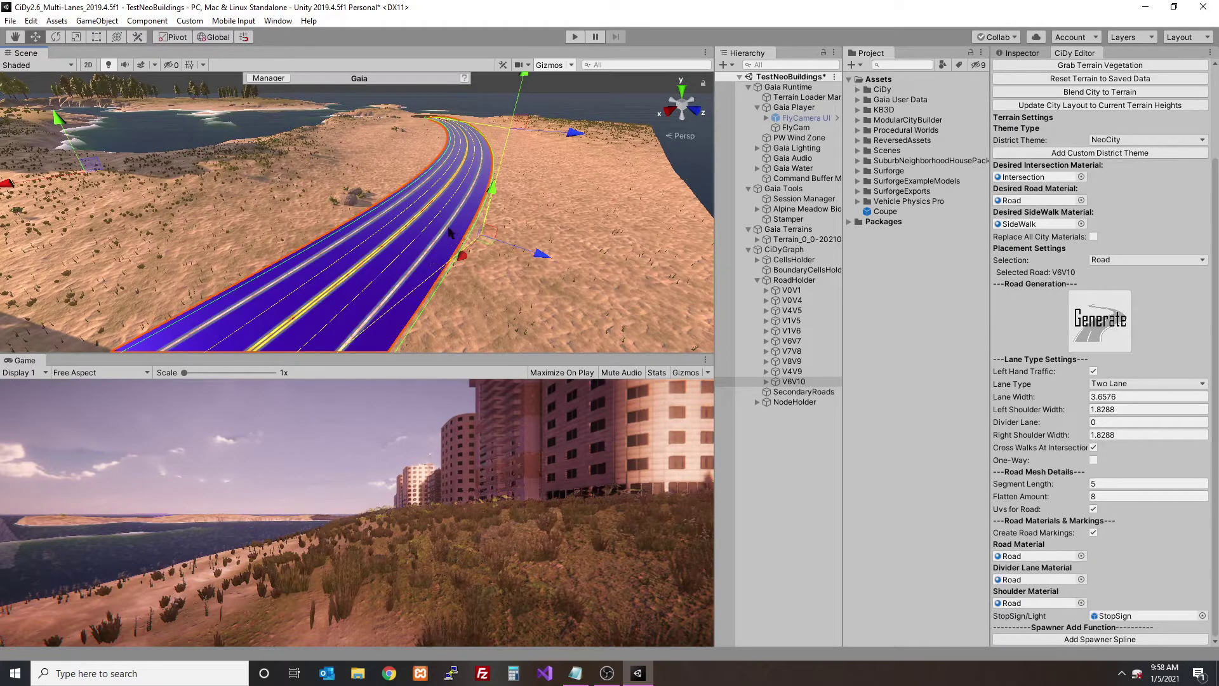
{"action": "left_click", "coordinate": [1121, 640]}
{"action": "scroll", "coordinate": [1141, 565], "scroll_direction": "down", "scroll_amount": 4}
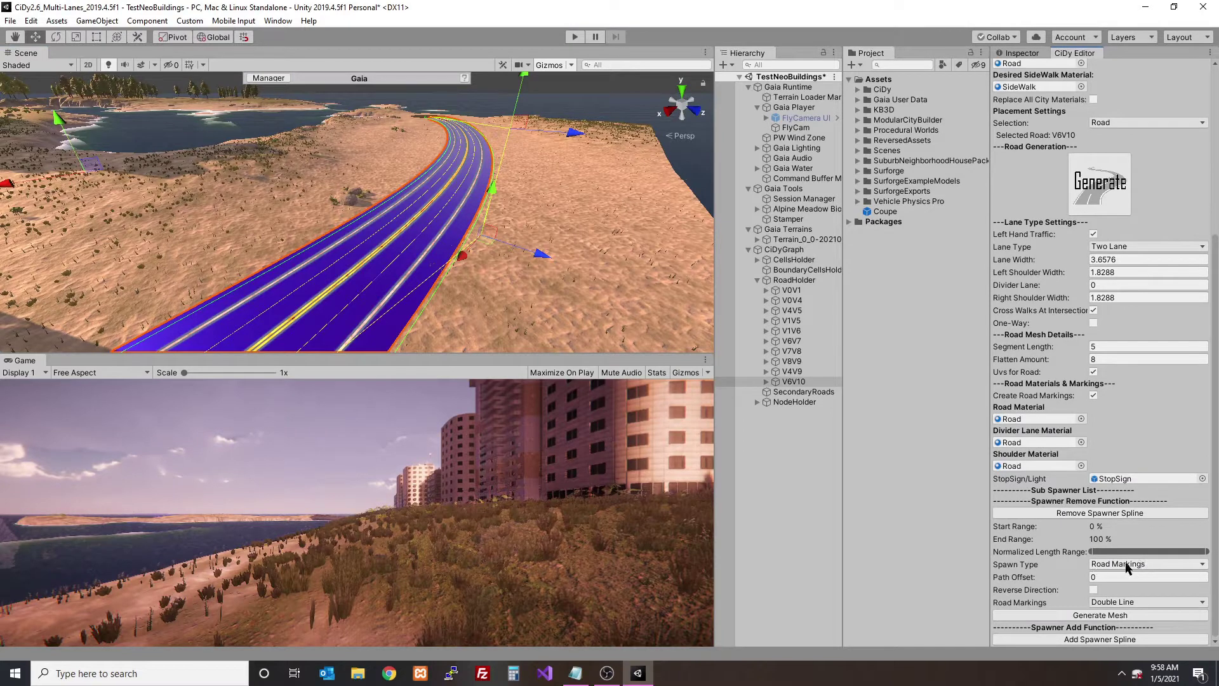
Step: Set the headland road's spawner to Power Lines with a spacing of 16 and generate its mesh
{"action": "left_click", "coordinate": [1123, 565]}
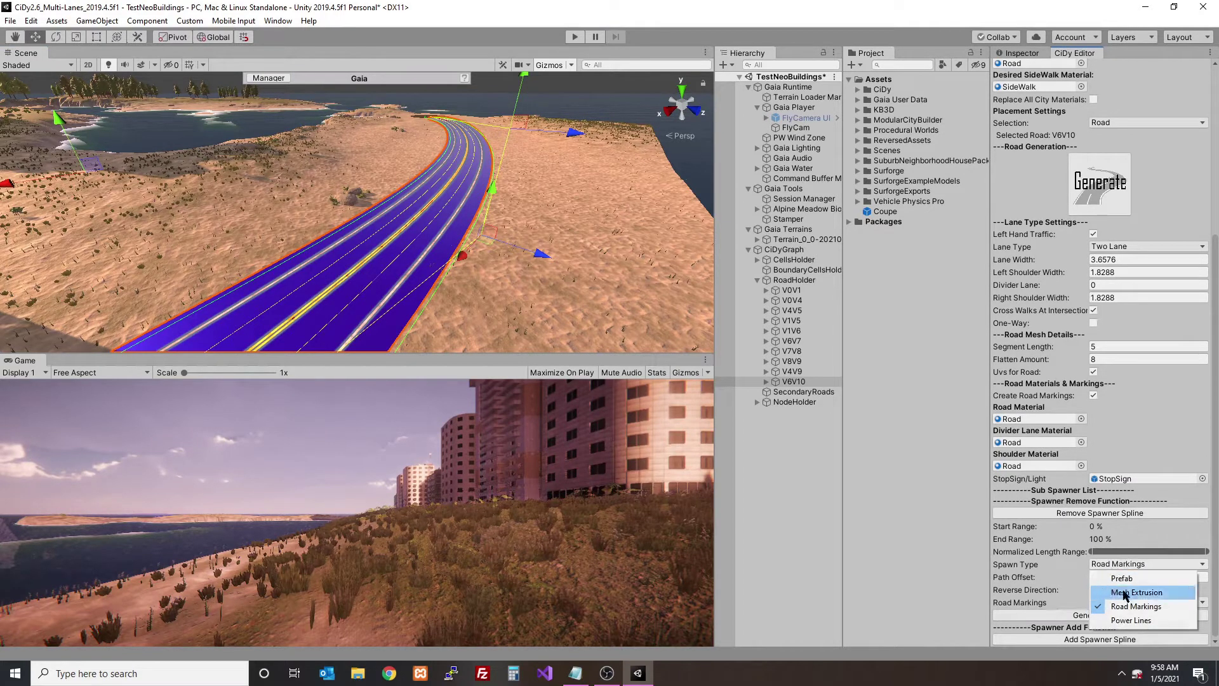
{"action": "left_click", "coordinate": [1130, 619]}
{"action": "scroll", "coordinate": [1129, 618], "scroll_direction": "down", "scroll_amount": 2}
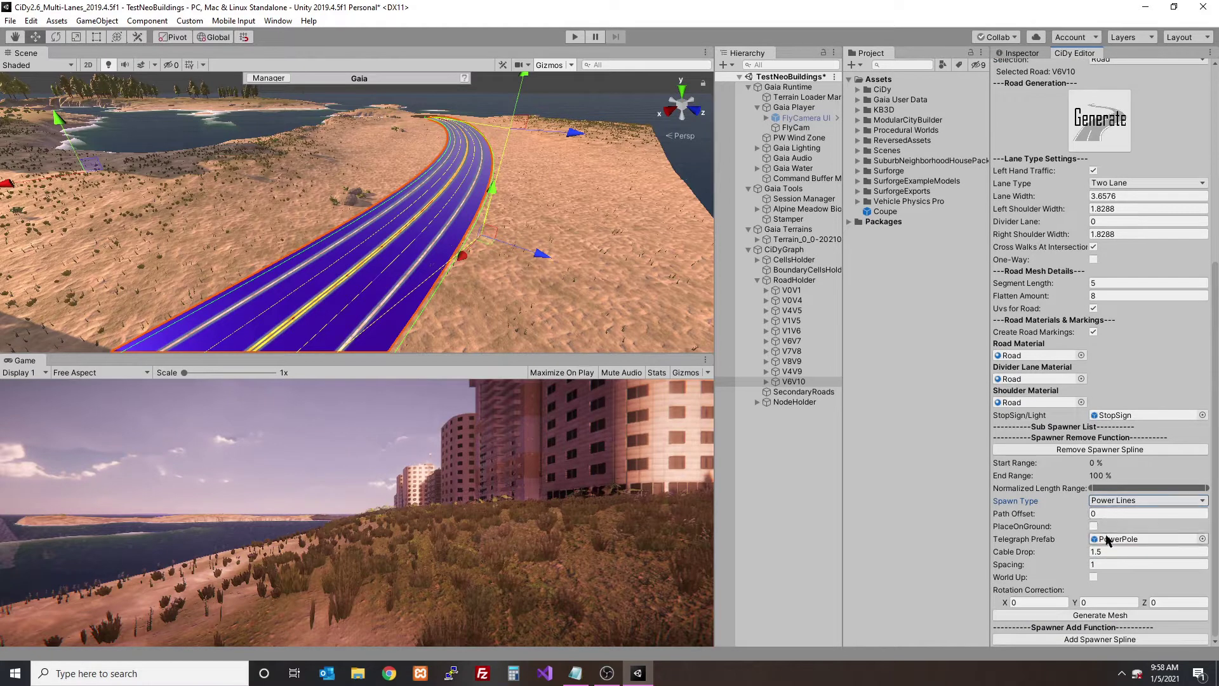
{"action": "left_click", "coordinate": [1105, 565]}
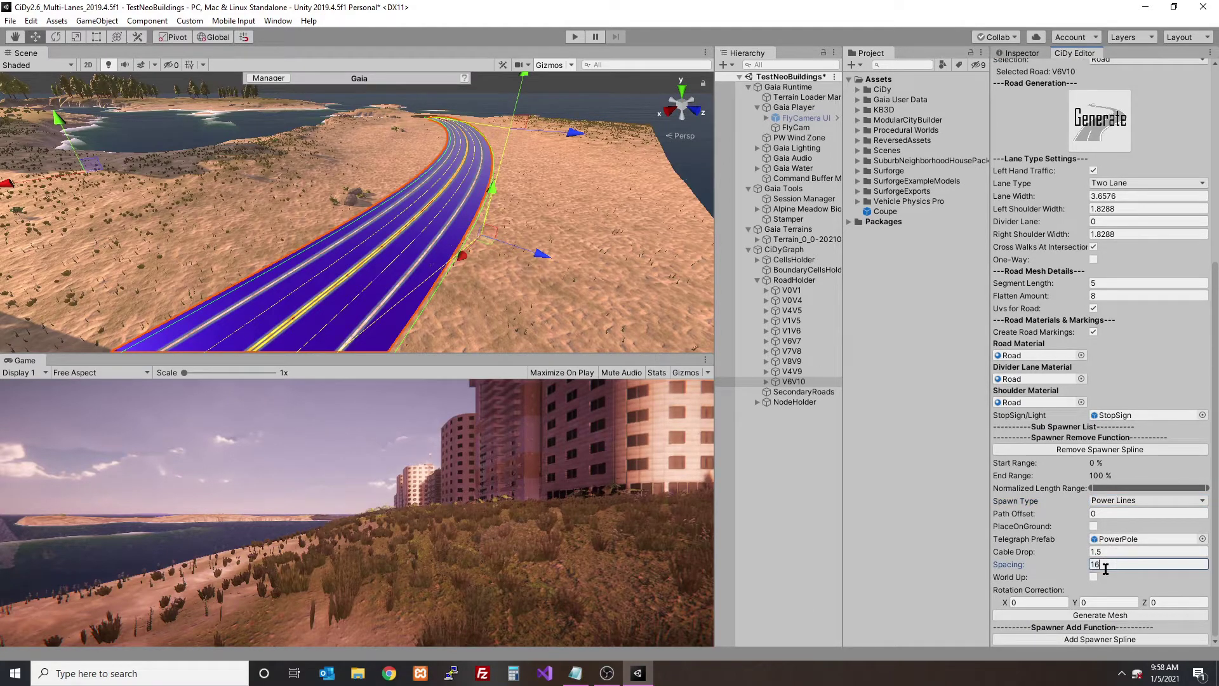
{"action": "type", "text": "16"}
{"action": "left_click", "coordinate": [1100, 615]}
Step: Set the power lines' path offset to 7.63 and regenerate their mesh beside the road
{"action": "left_click_drag", "start_coordinate": [406, 210], "coordinate": [457, 256], "text": "alt"}
{"action": "left_click", "coordinate": [462, 226]}
{"action": "left_click", "coordinate": [498, 291]}
{"action": "scroll", "coordinate": [499, 291], "scroll_direction": "down", "scroll_amount": 3}
{"action": "scroll", "coordinate": [1164, 476], "scroll_direction": "down", "scroll_amount": 8}
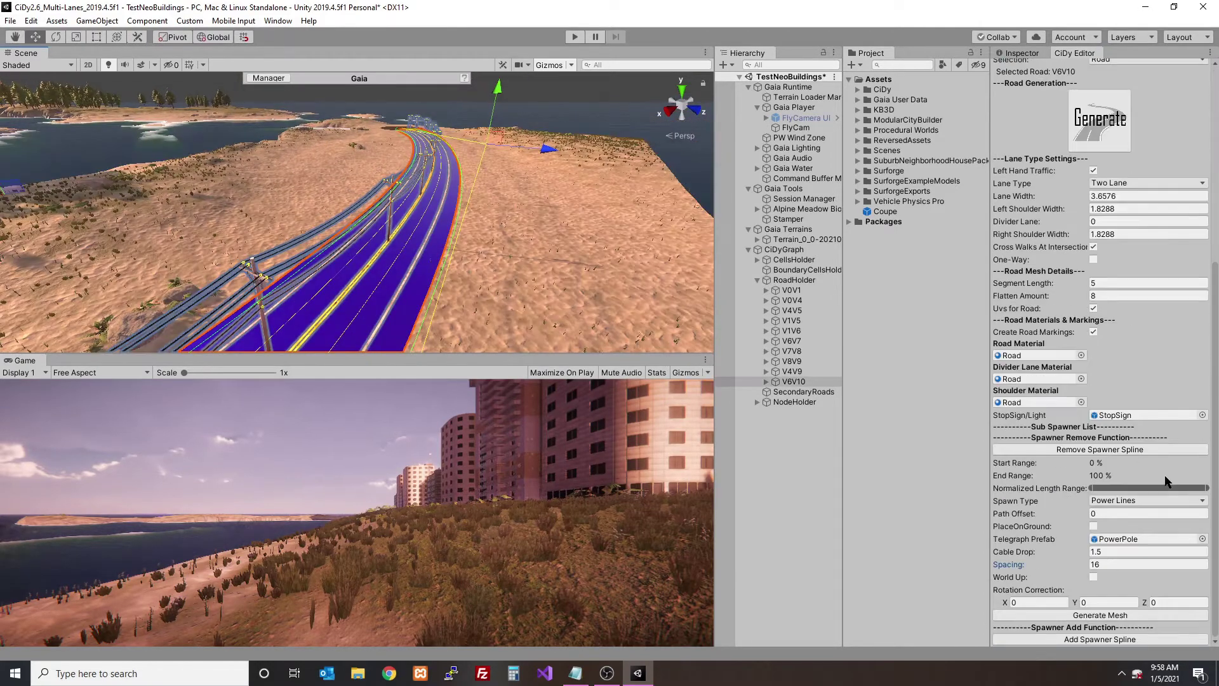
{"action": "left_click", "coordinate": [1040, 517]}
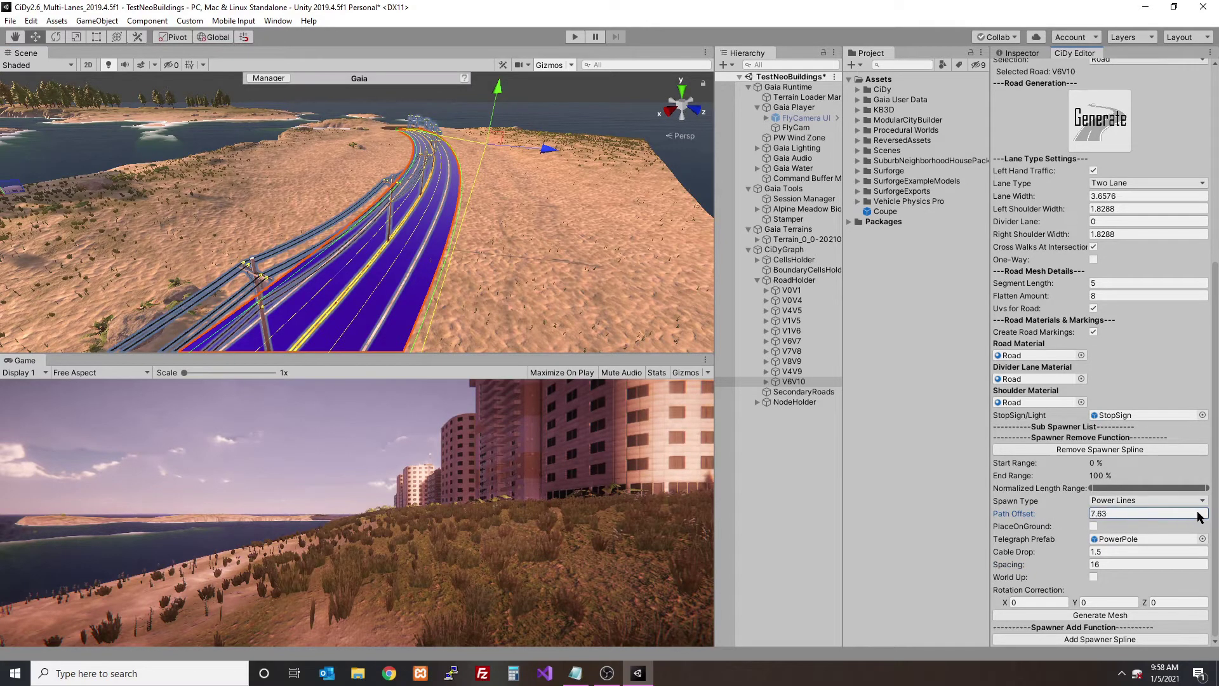
{"action": "left_click", "coordinate": [1111, 614]}
Step: Reselect the curved headland road and add a second spawner spline to it
{"action": "left_click", "coordinate": [409, 284]}
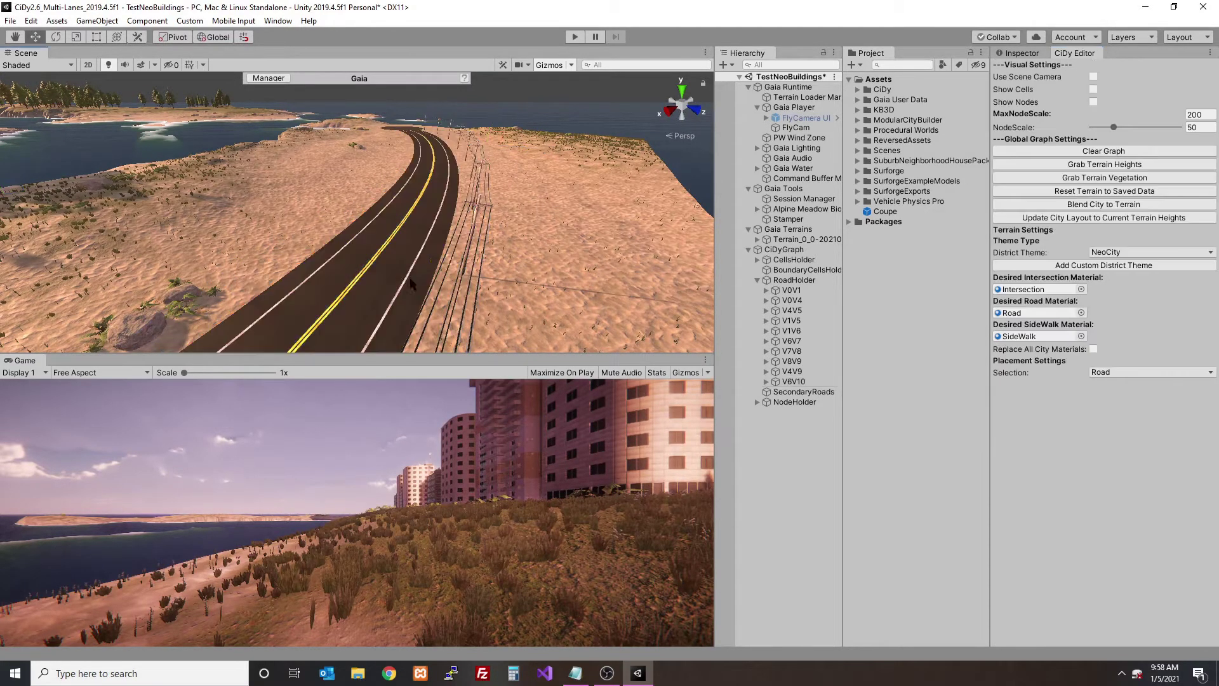
{"action": "key", "text": "w"}
{"action": "right_click_drag", "start_coordinate": [409, 284], "coordinate": [359, 256]}
{"action": "left_click", "coordinate": [358, 256]}
{"action": "scroll", "coordinate": [1031, 366], "scroll_direction": "down", "scroll_amount": 5}
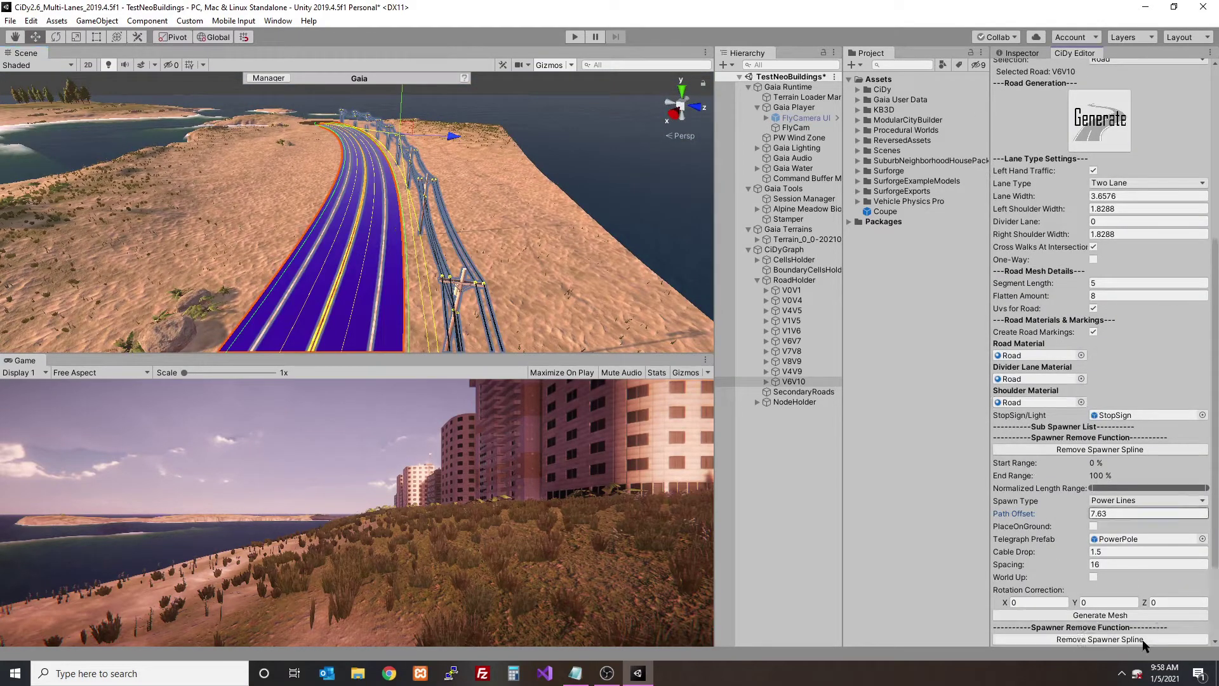
Step: Set the second spawner to a Guard Rail mesh extrusion with a path offset of 5 and generate it
{"action": "scroll", "coordinate": [1145, 642], "scroll_direction": "down", "scroll_amount": 2}
{"action": "left_click", "coordinate": [1109, 564]}
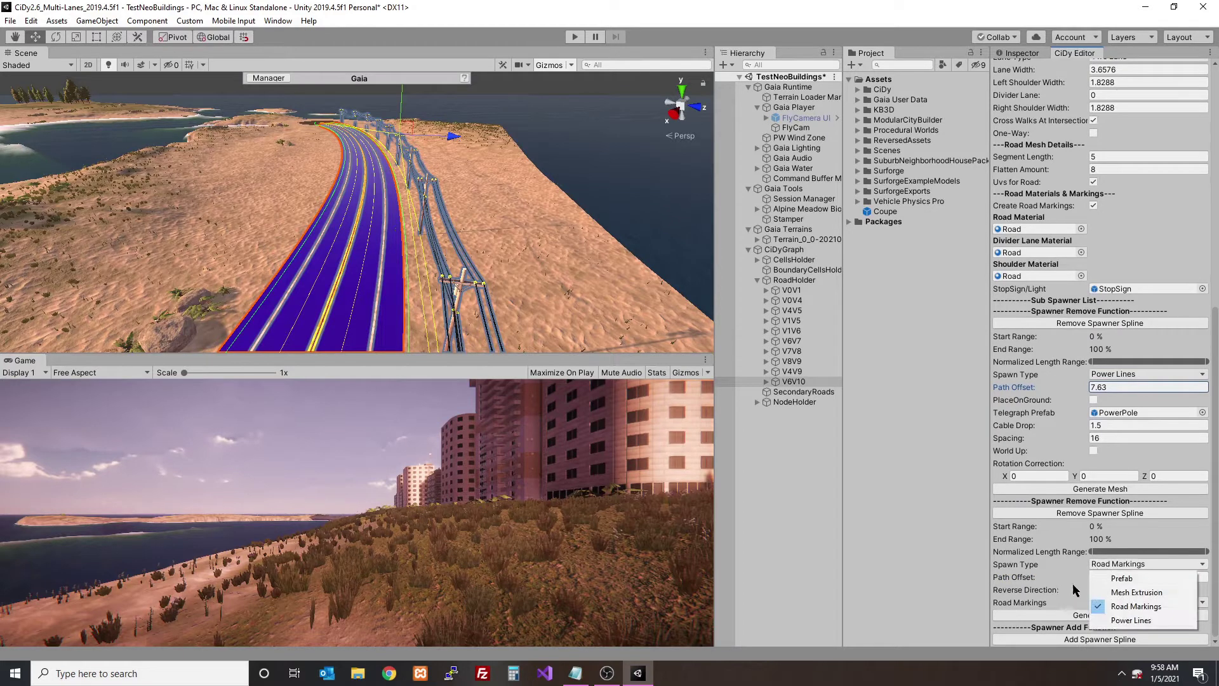
{"action": "left_click", "coordinate": [1128, 591]}
{"action": "scroll", "coordinate": [1124, 565], "scroll_direction": "down", "scroll_amount": 1}
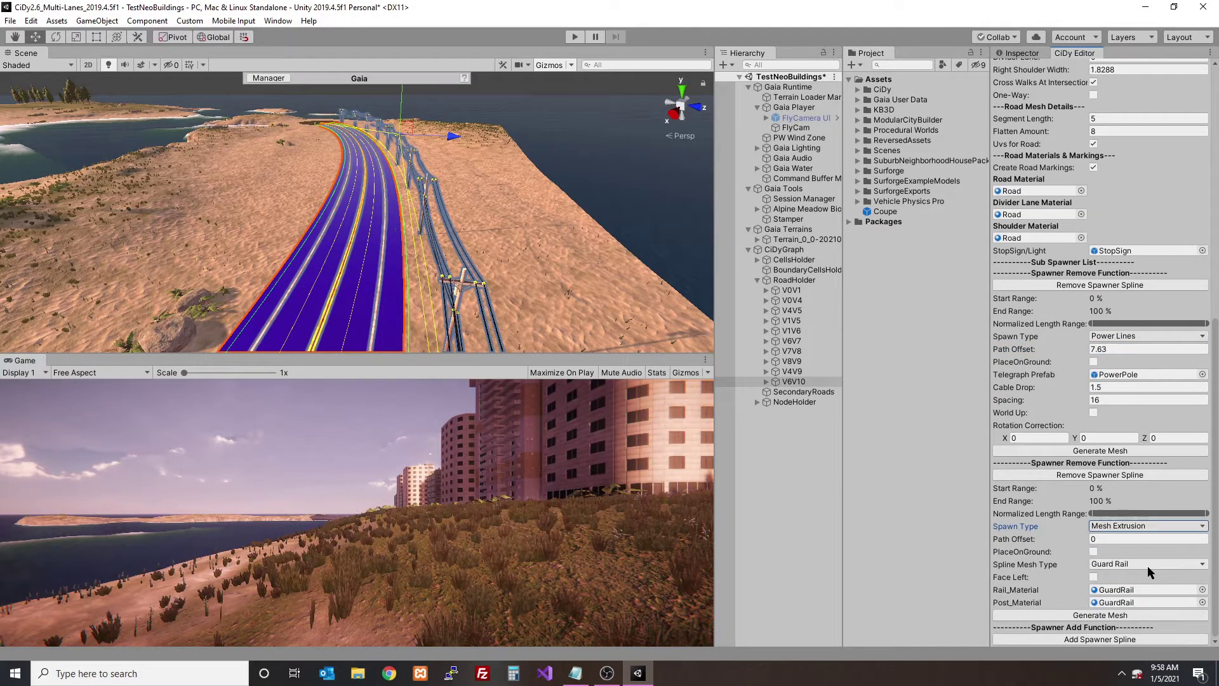
{"action": "left_click", "coordinate": [1105, 539]}
{"action": "type", "text": "5"}
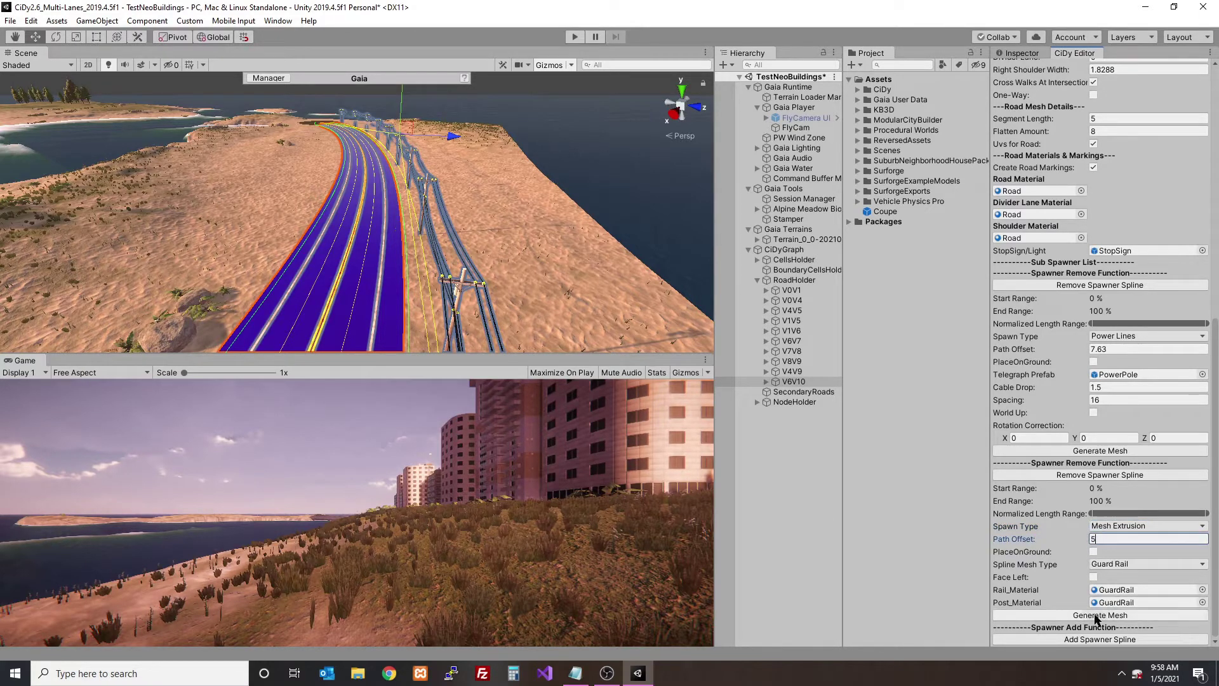
{"action": "left_click", "coordinate": [1100, 615]}
Step: Reselect the headland road, set the guard rail's path offset to 6, and regenerate its mesh
{"action": "scroll", "coordinate": [367, 202], "scroll_direction": "up", "scroll_amount": 3}
{"action": "scroll", "coordinate": [367, 202], "scroll_direction": "up", "scroll_amount": 2}
{"action": "left_click", "coordinate": [449, 215]}
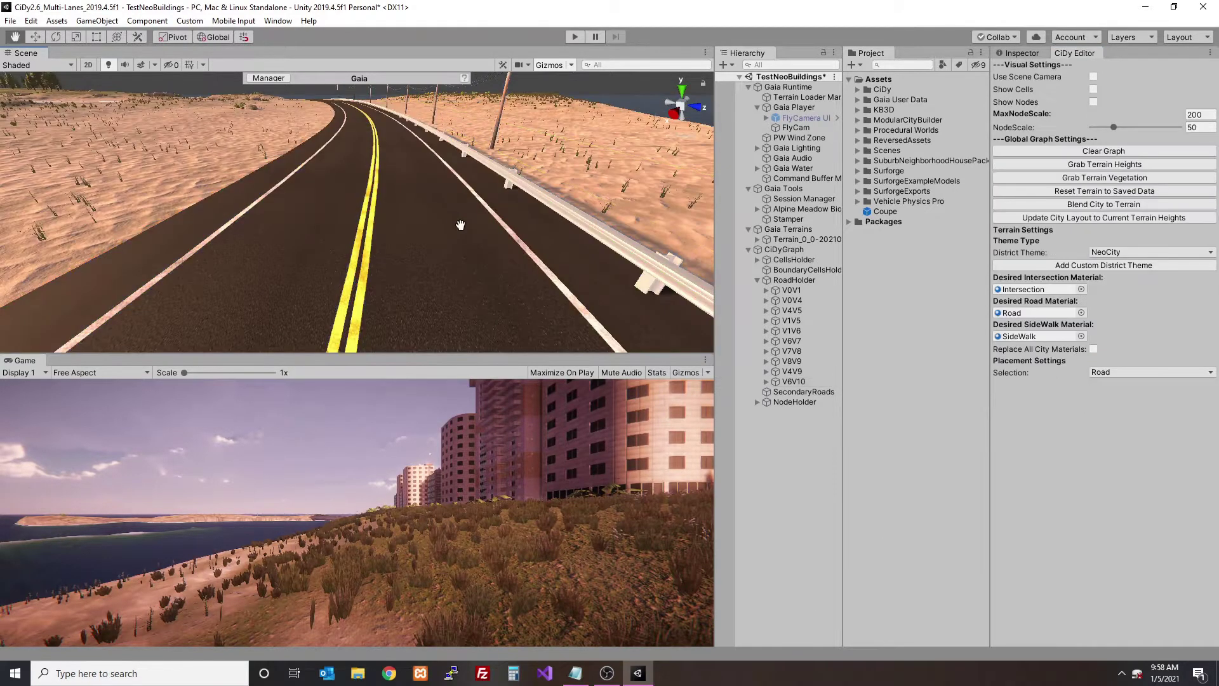
{"action": "middle_click_drag", "start_coordinate": [457, 228], "coordinate": [437, 231]}
{"action": "left_click", "coordinate": [325, 242]}
{"action": "left_click", "coordinate": [325, 241]}
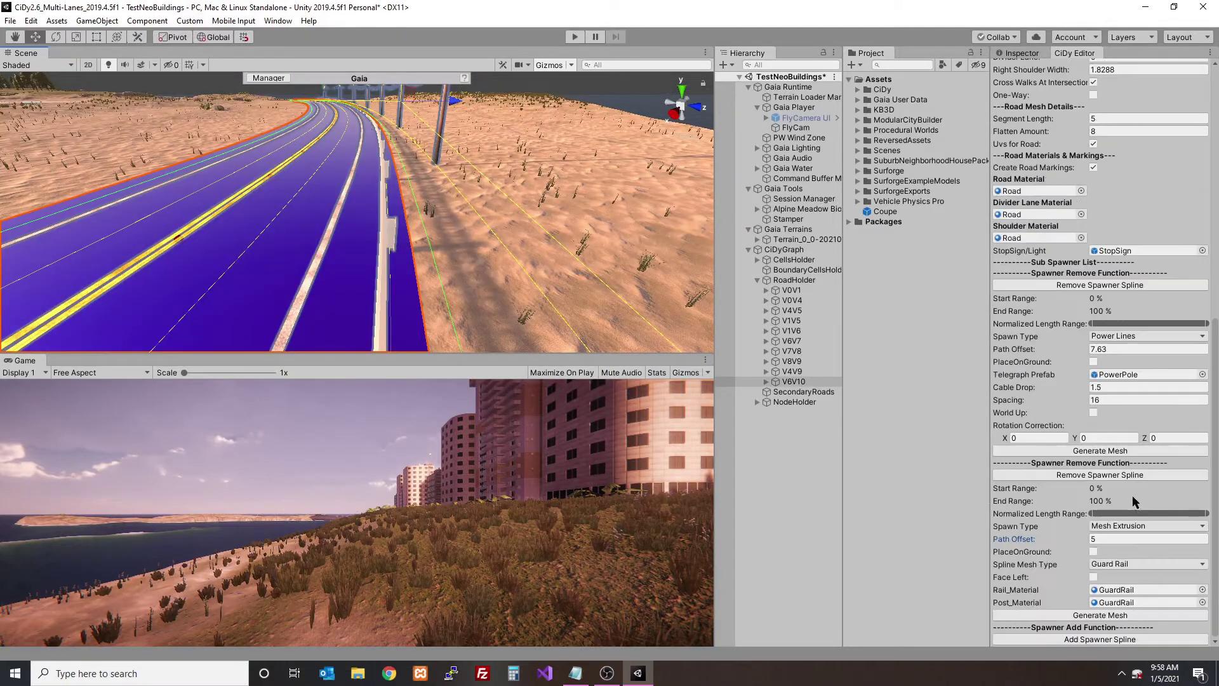
{"action": "left_click", "coordinate": [1122, 538]}
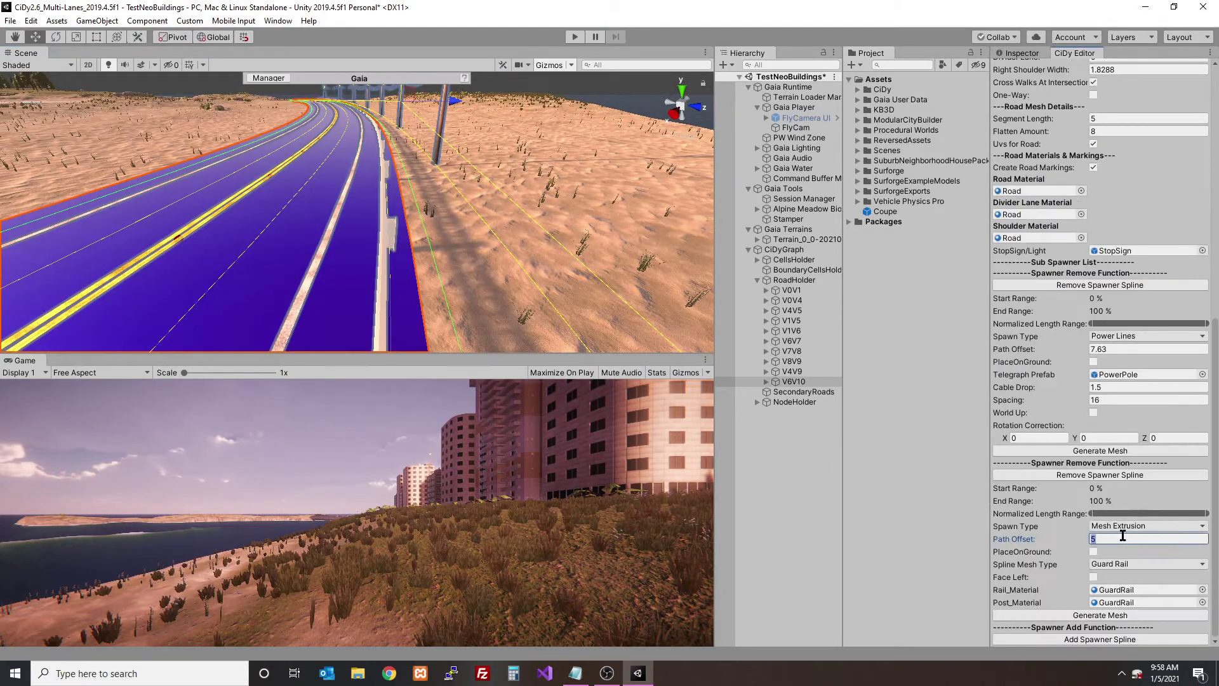
{"action": "left_click", "coordinate": [1115, 616]}
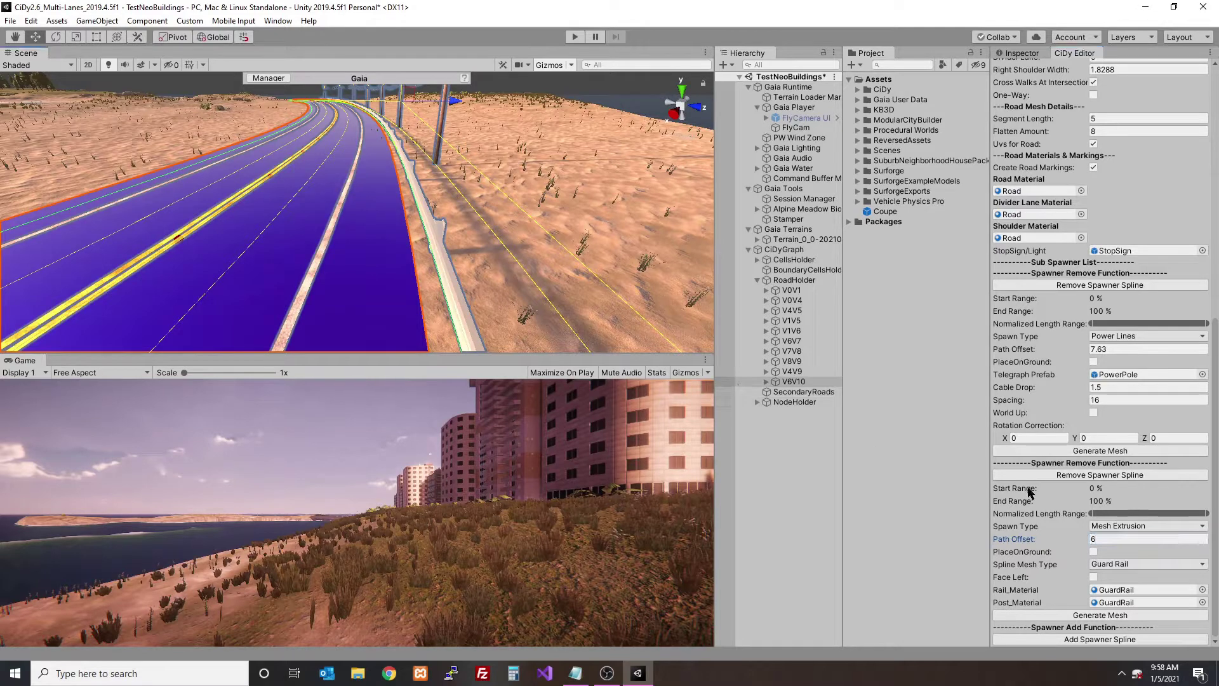
Step: Set the guard rail's path offset to 6.5 and regenerate its mesh
{"action": "left_click", "coordinate": [1102, 527]}
{"action": "left_click", "coordinate": [1055, 538]}
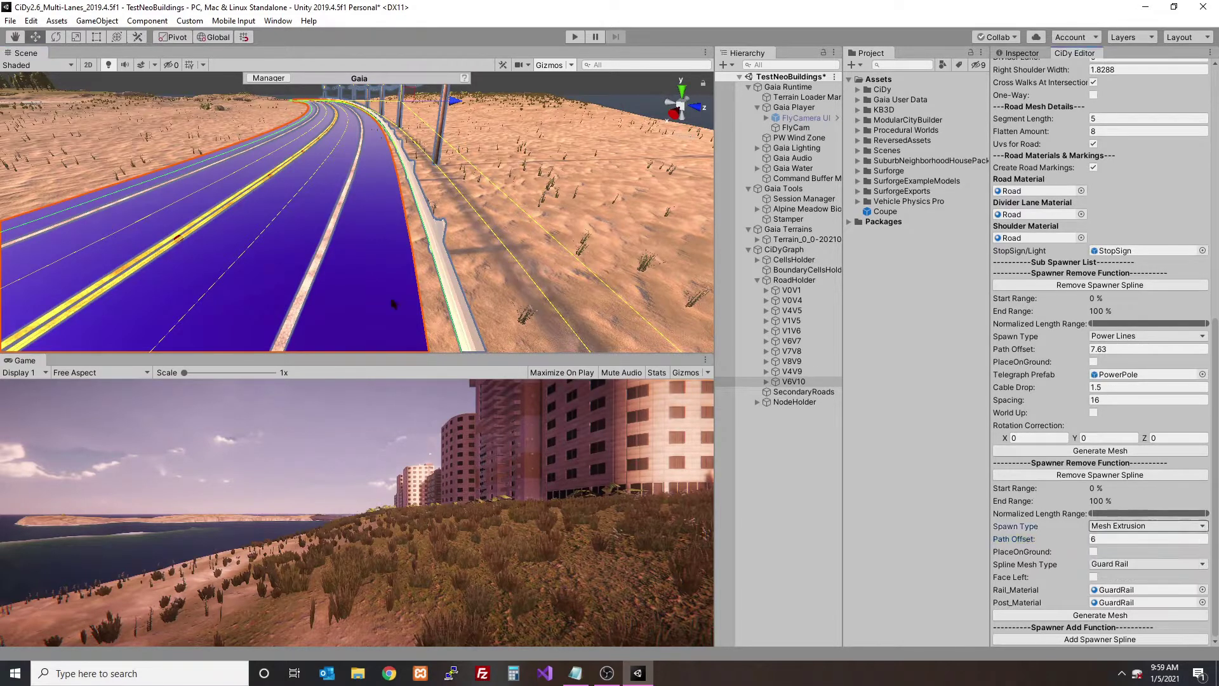
{"action": "left_click", "coordinate": [1114, 538]}
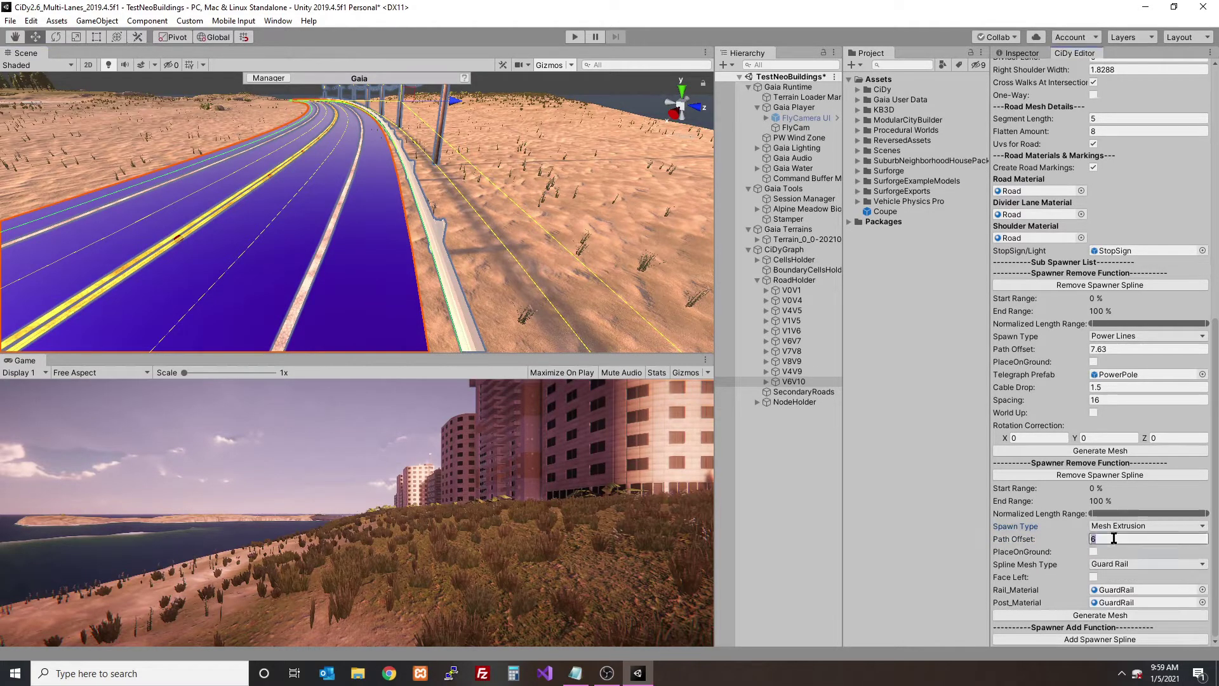
{"action": "left_click", "coordinate": [1116, 617]}
Step: Reshape the headland road into a stronger bend through its control points and regenerate it
{"action": "left_click", "coordinate": [280, 243]}
{"action": "right_click_drag", "start_coordinate": [280, 243], "coordinate": [298, 178]}
{"action": "left_click", "coordinate": [345, 201]}
{"action": "left_click_drag", "start_coordinate": [338, 157], "coordinate": [394, 148]}
{"action": "middle_click_drag", "start_coordinate": [394, 152], "coordinate": [380, 91]}
{"action": "left_click_drag", "start_coordinate": [401, 208], "coordinate": [436, 198]}
{"action": "middle_click_drag", "start_coordinate": [436, 198], "coordinate": [443, 233]}
{"action": "left_click_drag", "start_coordinate": [435, 232], "coordinate": [366, 236]}
{"action": "left_click_drag", "start_coordinate": [374, 113], "coordinate": [373, 87]}
{"action": "right_click_drag", "start_coordinate": [374, 87], "coordinate": [367, 143]}
{"action": "middle_click_drag", "start_coordinate": [346, 99], "coordinate": [354, 149]}
{"action": "left_click_drag", "start_coordinate": [355, 114], "coordinate": [373, 145]}
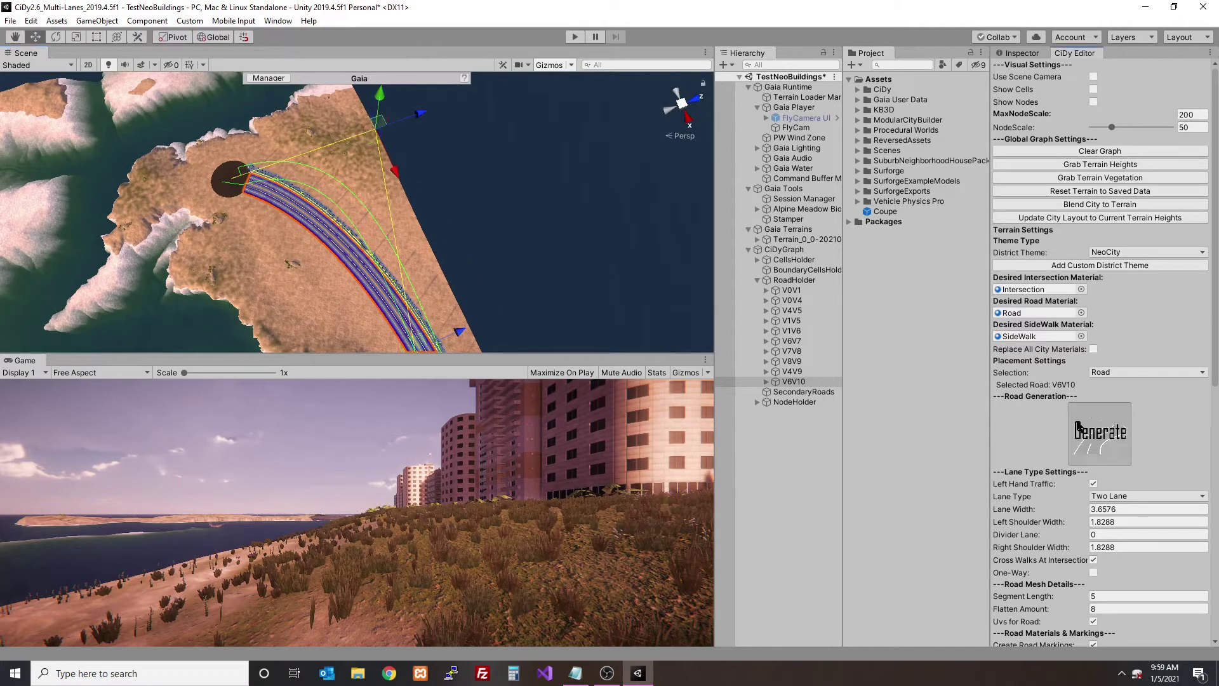
Step: Set the guard rail's start range to 49 % of the road's length and regenerate its mesh
{"action": "left_click", "coordinate": [322, 259]}
{"action": "left_click_drag", "start_coordinate": [322, 259], "coordinate": [365, 222], "text": "alt"}
{"action": "scroll", "coordinate": [363, 220], "scroll_direction": "up", "scroll_amount": 5}
{"action": "right_click_drag", "start_coordinate": [364, 224], "coordinate": [278, 202]}
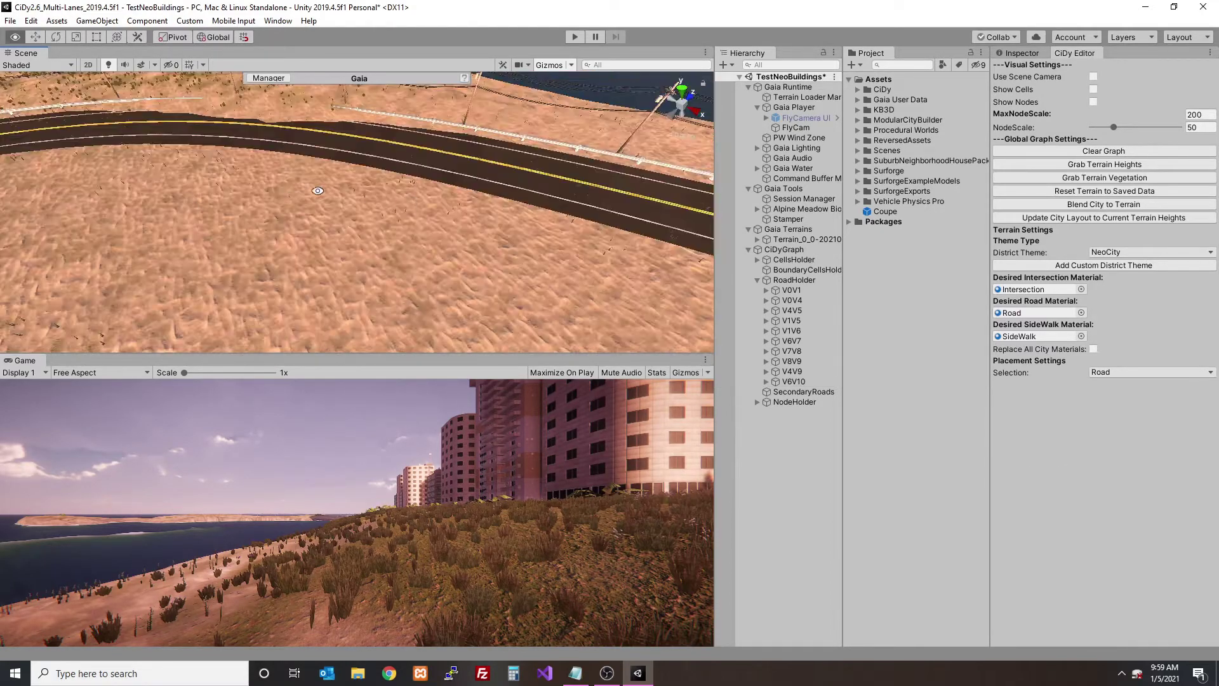
{"action": "scroll", "coordinate": [340, 194], "scroll_direction": "down", "scroll_amount": 7}
{"action": "left_click_drag", "start_coordinate": [464, 234], "coordinate": [547, 234], "text": "alt"}
{"action": "left_click", "coordinate": [549, 214]}
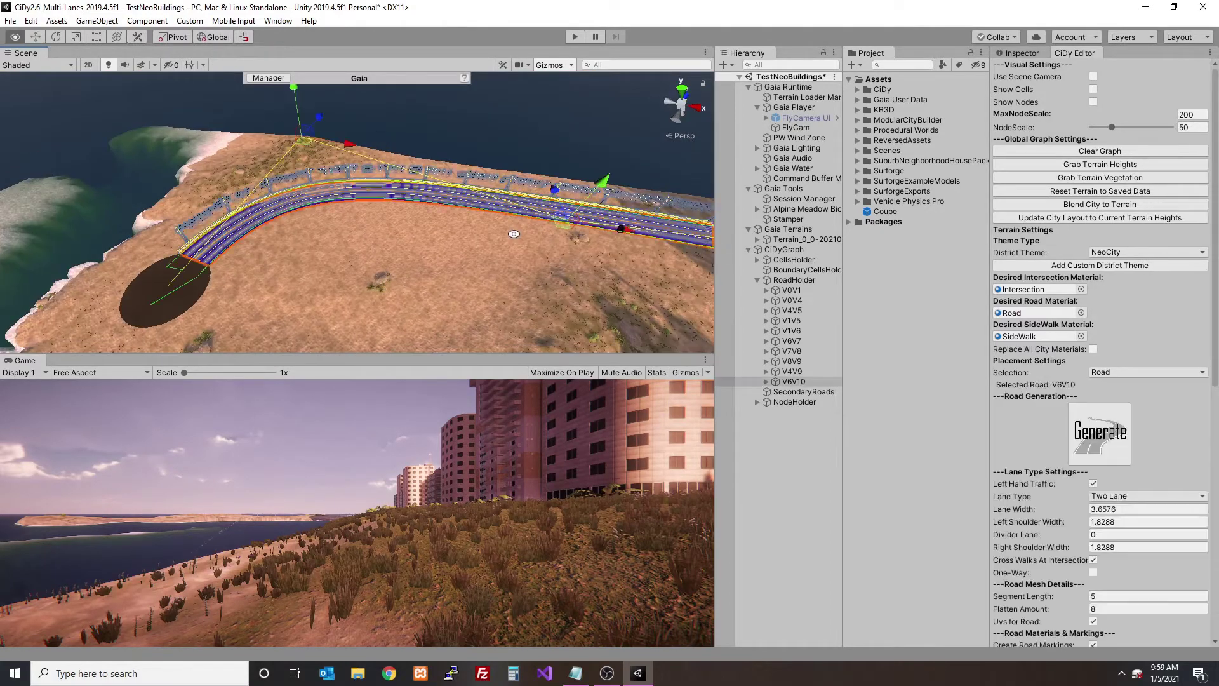
{"action": "right_click_drag", "start_coordinate": [510, 238], "coordinate": [511, 211]}
{"action": "scroll", "coordinate": [1101, 444], "scroll_direction": "down", "scroll_amount": 12}
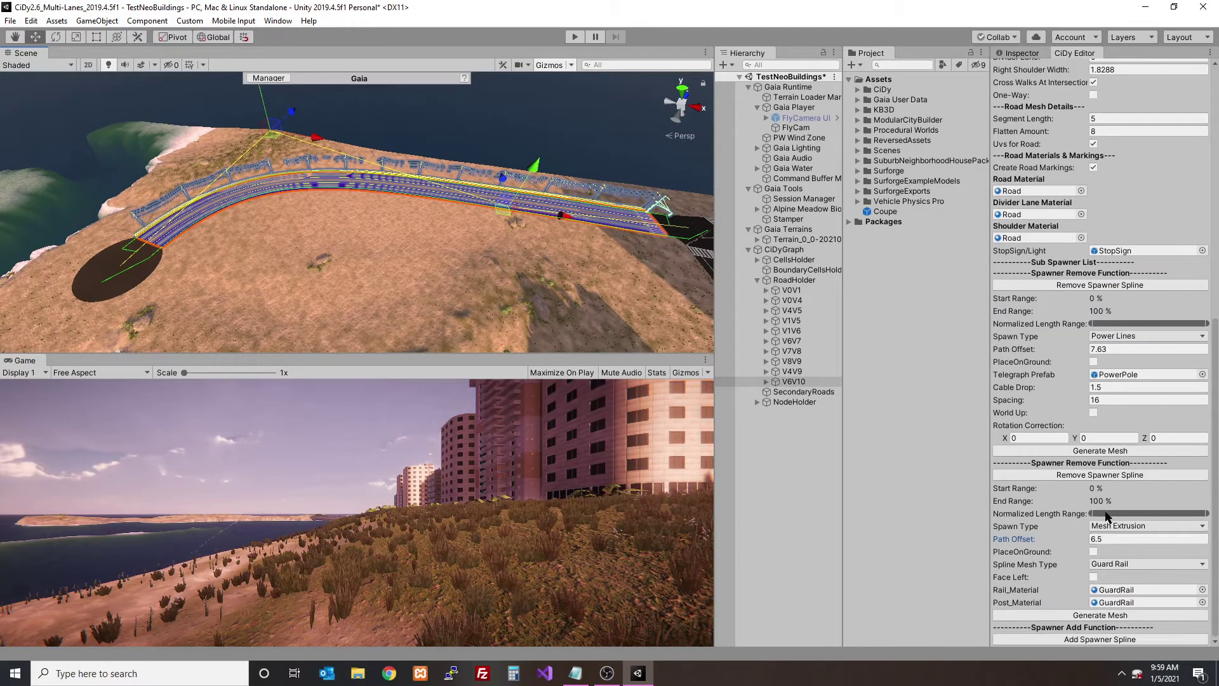
{"action": "left_click_drag", "start_coordinate": [1090, 515], "coordinate": [1138, 514]}
{"action": "left_click", "coordinate": [1115, 614]}
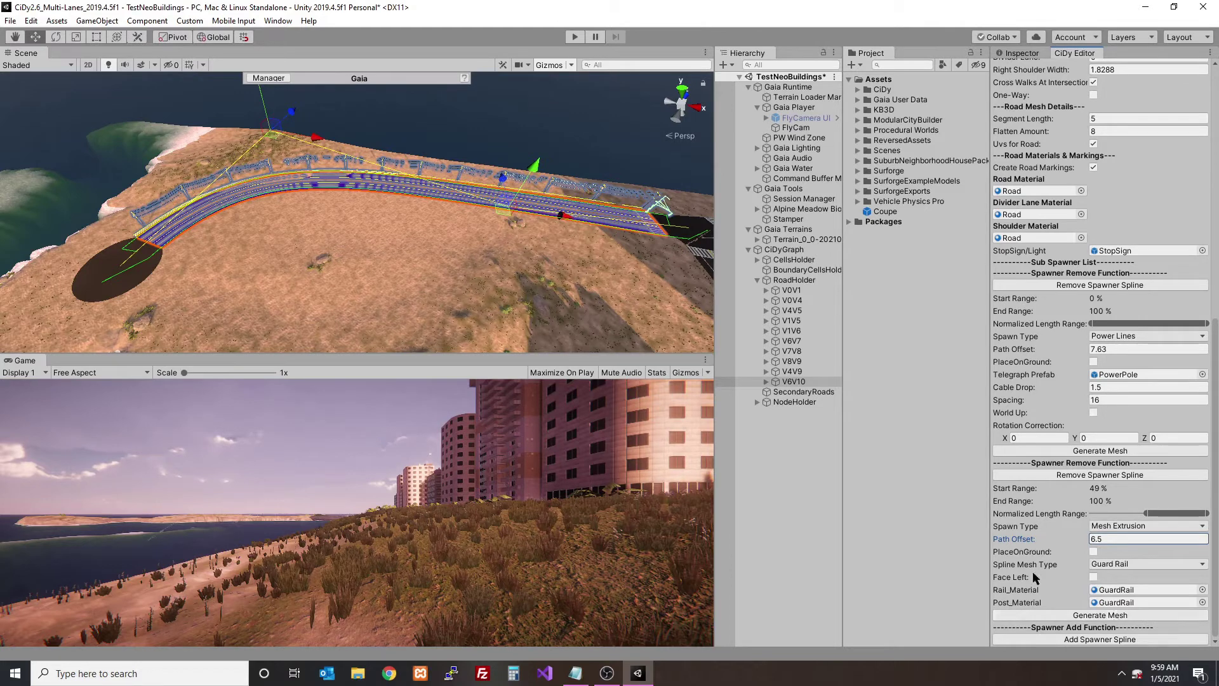
Step: Shift the guard rail's range along the road to 46–97 % and regenerate its mesh
{"action": "left_click", "coordinate": [454, 218]}
{"action": "key", "text": "w"}
{"action": "right_click_drag", "start_coordinate": [468, 215], "coordinate": [402, 247]}
{"action": "left_click", "coordinate": [443, 203]}
{"action": "scroll", "coordinate": [1162, 445], "scroll_direction": "down", "scroll_amount": 10}
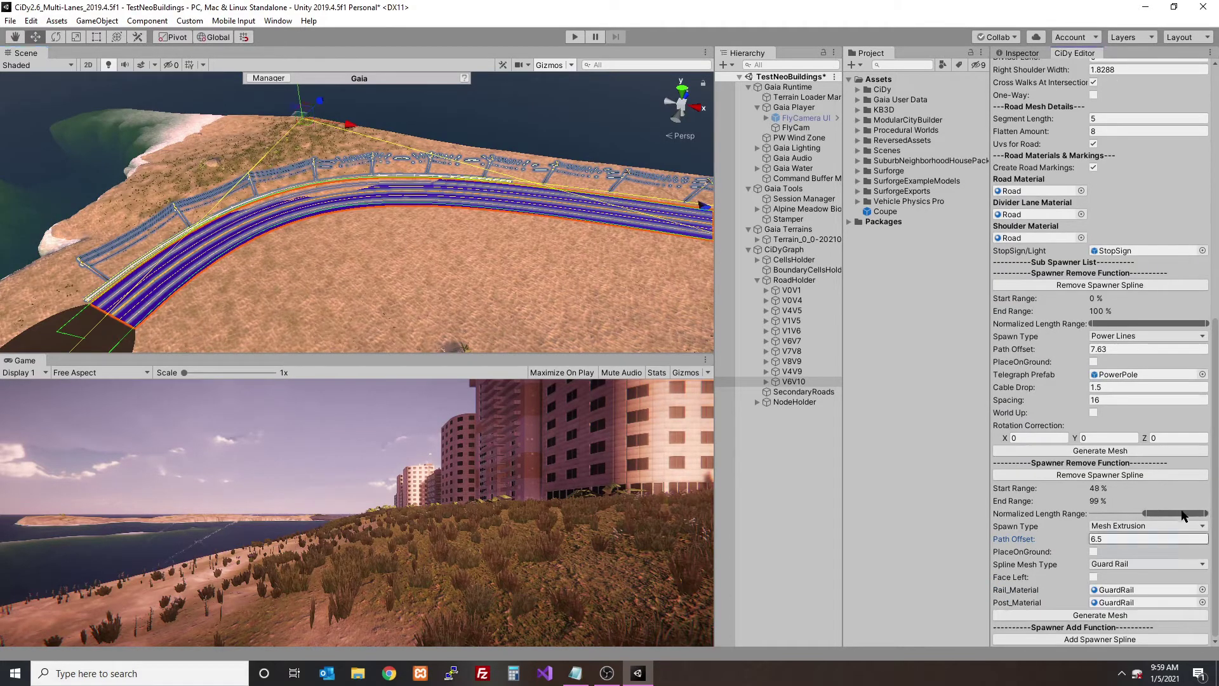
{"action": "left_click", "coordinate": [1112, 615]}
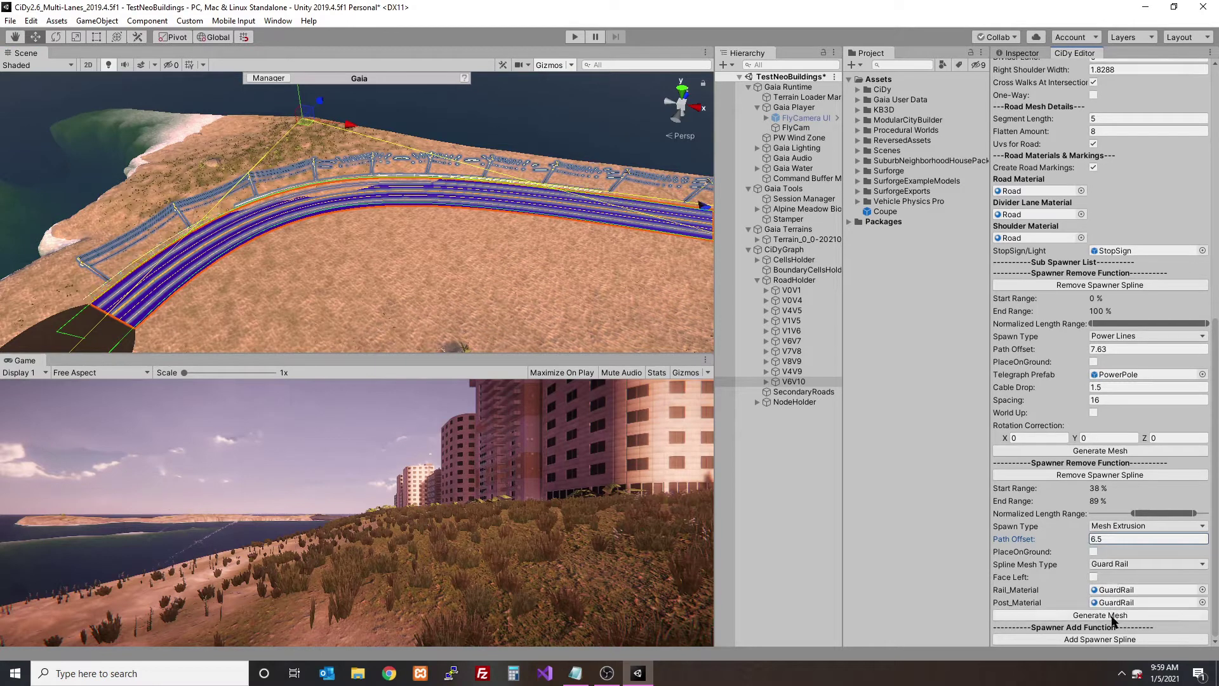
{"action": "left_click_drag", "start_coordinate": [1147, 519], "coordinate": [1157, 514]}
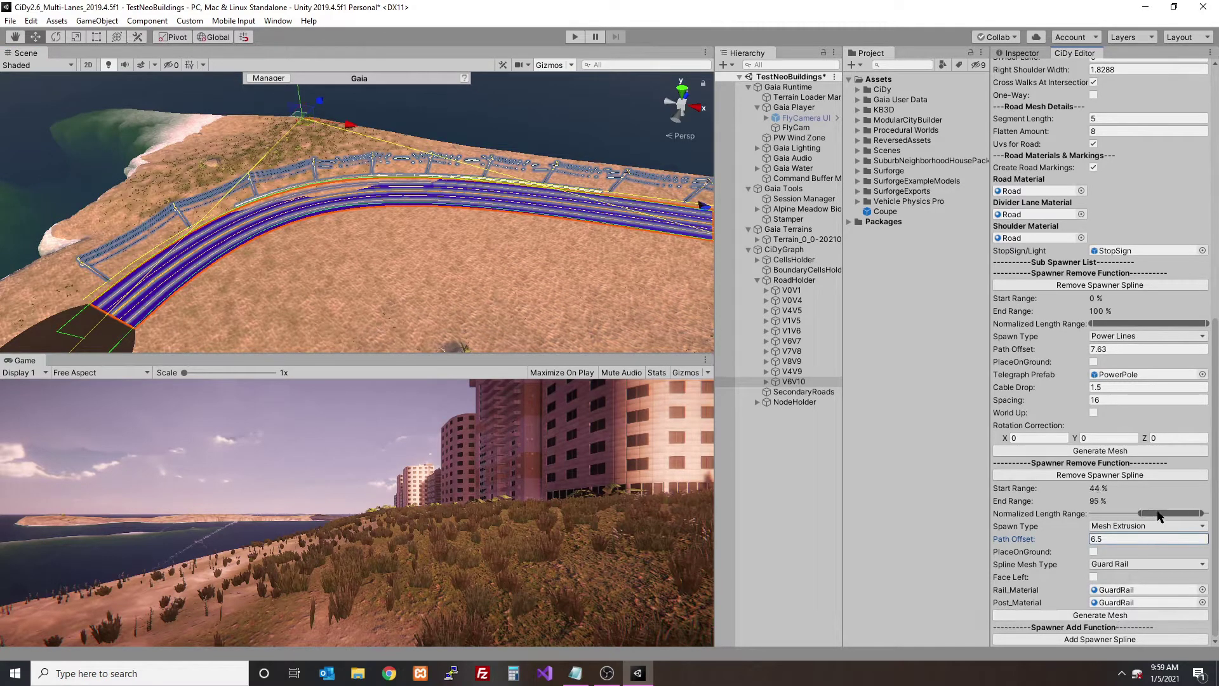
{"action": "left_click", "coordinate": [1118, 615]}
Step: Inspect the shortened guard rail, reselect the headland road, and add a third spawner spline
{"action": "left_click", "coordinate": [474, 223]}
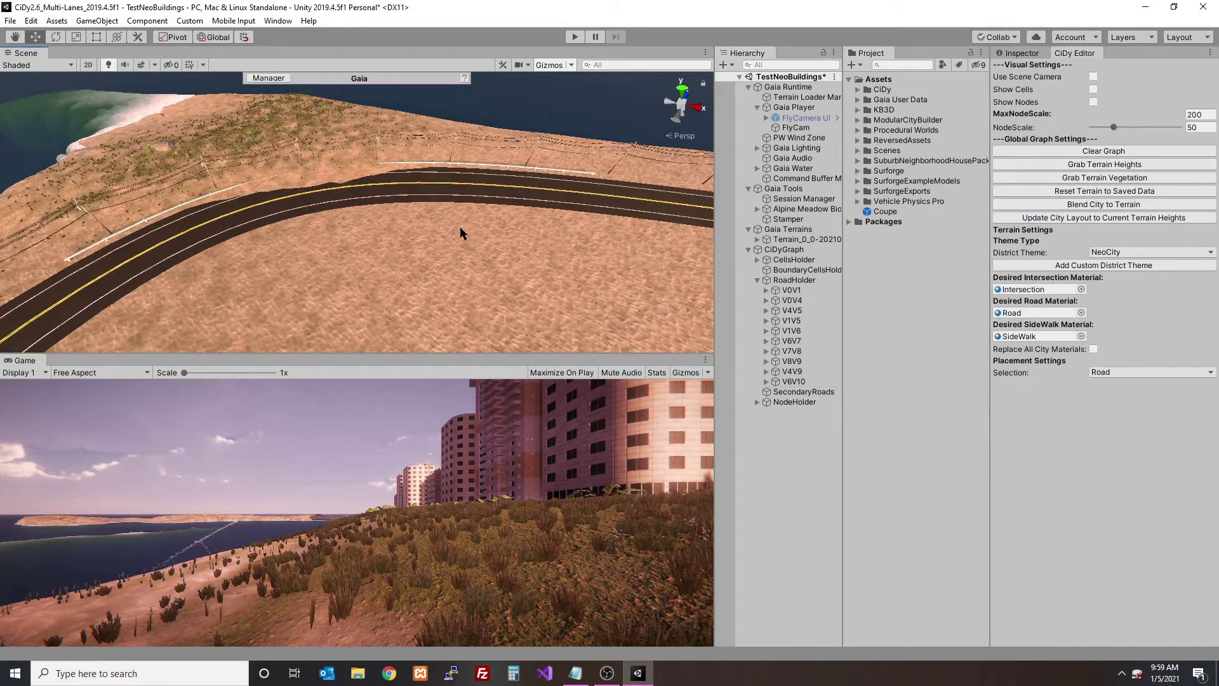
{"action": "left_click_drag", "start_coordinate": [460, 227], "coordinate": [304, 174], "text": "alt"}
{"action": "right_click_drag", "start_coordinate": [304, 174], "coordinate": [438, 228]}
{"action": "left_click", "coordinate": [479, 212]}
{"action": "scroll", "coordinate": [1159, 449], "scroll_direction": "down", "scroll_amount": 12}
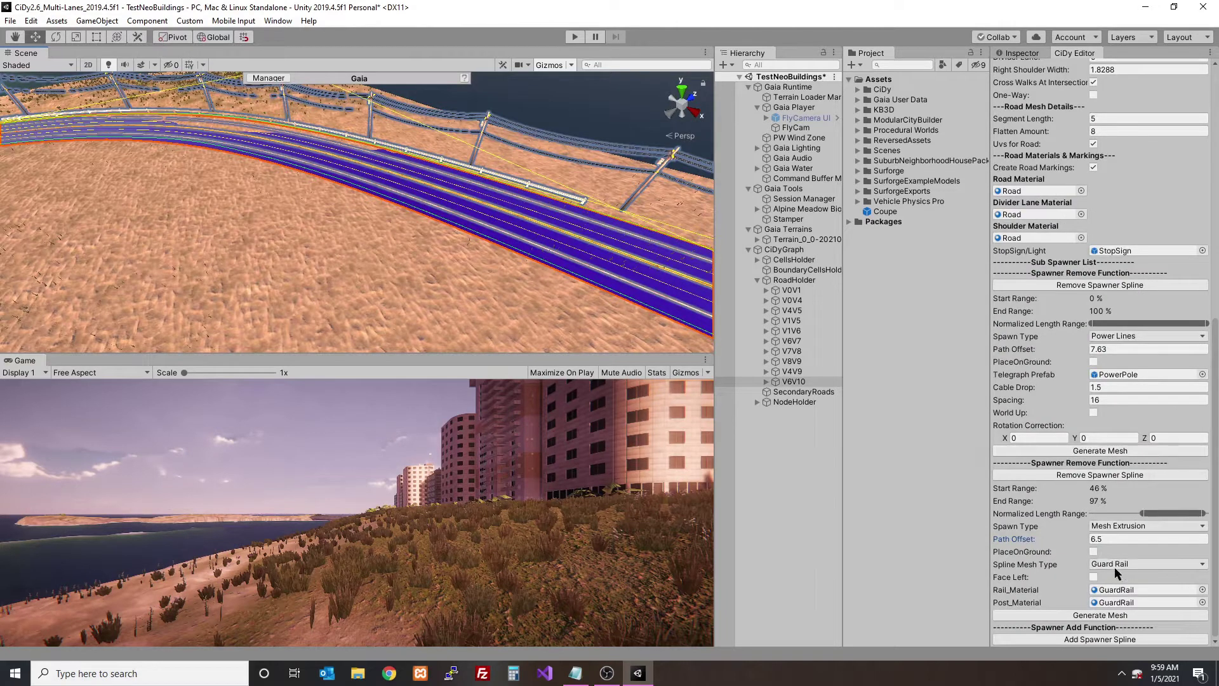
{"action": "left_click", "coordinate": [1099, 640]}
{"action": "scroll", "coordinate": [1102, 634], "scroll_direction": "down", "scroll_amount": 3}
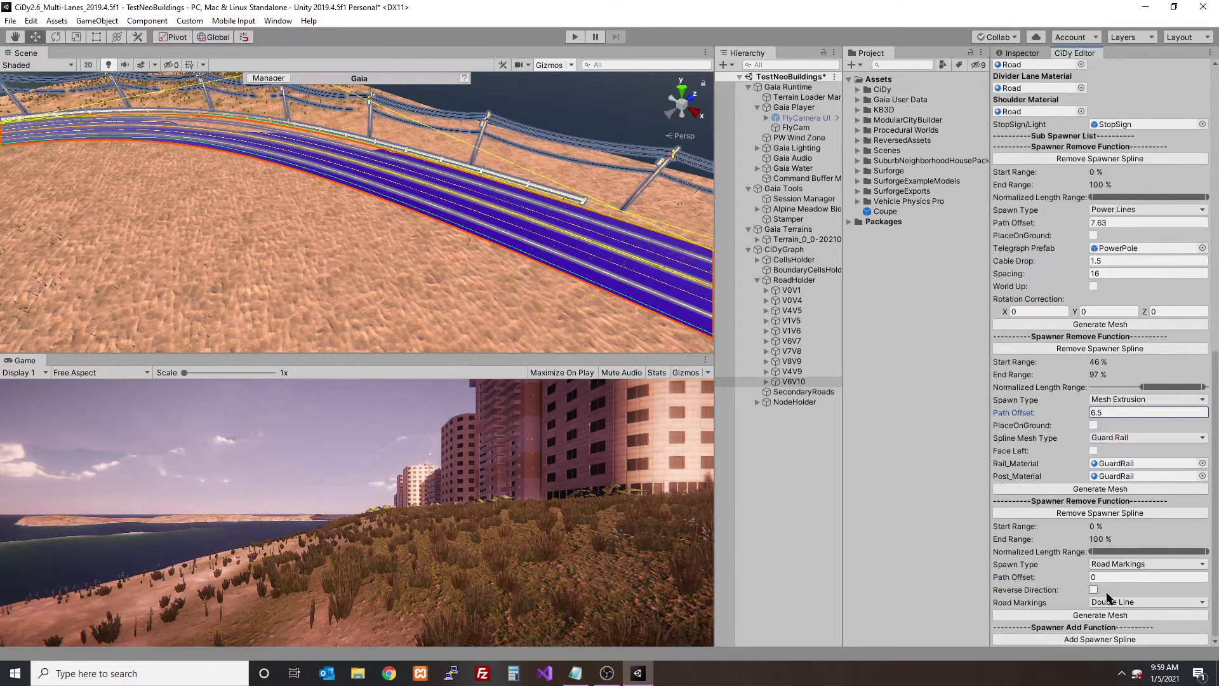
Step: Set the third spawner to a Mesh Extrusion of the Barrier type and generate it along the road's centre
{"action": "left_click", "coordinate": [1108, 565]}
{"action": "left_click", "coordinate": [1127, 592]}
{"action": "scroll", "coordinate": [1117, 584], "scroll_direction": "down", "scroll_amount": 1}
{"action": "left_click", "coordinate": [1111, 564]}
{"action": "left_click", "coordinate": [1122, 606]}
{"action": "scroll", "coordinate": [1108, 581], "scroll_direction": "down", "scroll_amount": 1}
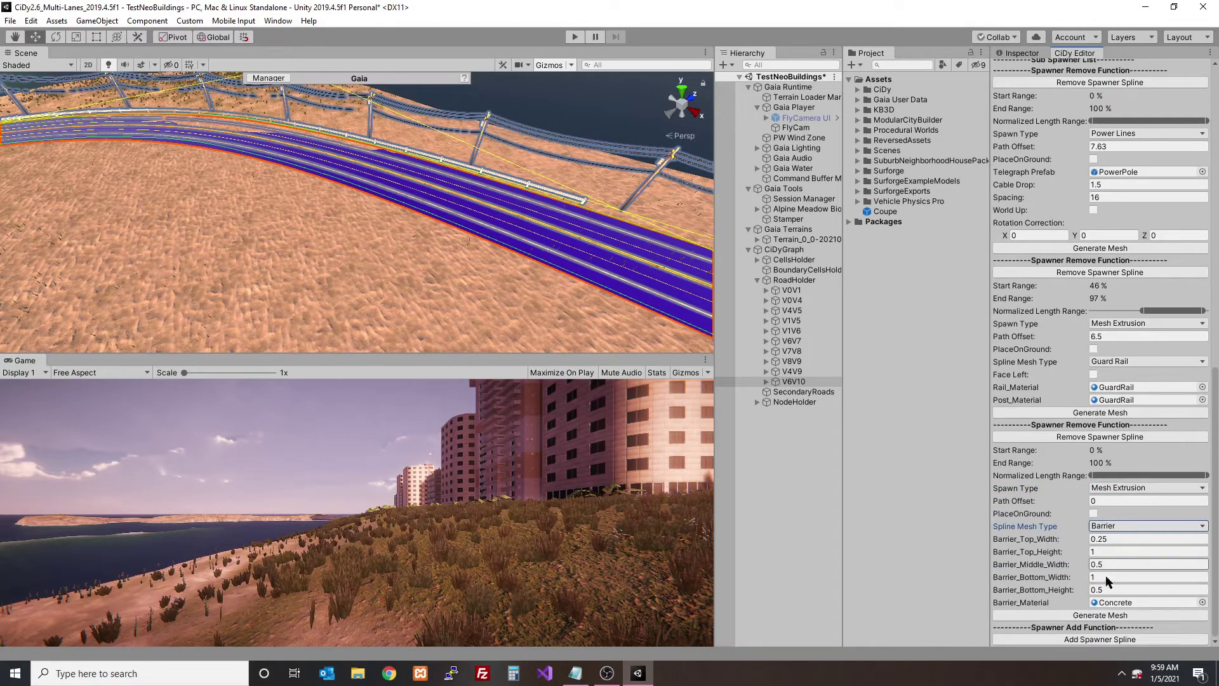
{"action": "left_click", "coordinate": [1100, 614]}
Step: Set the headland road's divider lane width to 3.6576 and regenerate the road
{"action": "right_click_drag", "start_coordinate": [575, 280], "coordinate": [408, 219]}
{"action": "left_click", "coordinate": [334, 248]}
{"action": "mouse_move", "coordinate": [334, 248]}
{"action": "right_mouse_down"}
{"action": "mouse_move", "coordinate": [372, 279]}
{"action": "mouse_move", "coordinate": [418, 281]}
{"action": "mouse_move", "coordinate": [316, 234]}
{"action": "right_mouse_up"}
{"action": "left_click", "coordinate": [316, 235]}
{"action": "scroll", "coordinate": [1092, 442], "scroll_direction": "down", "scroll_amount": 10}
{"action": "scroll", "coordinate": [1092, 442], "scroll_direction": "up", "scroll_amount": 10}
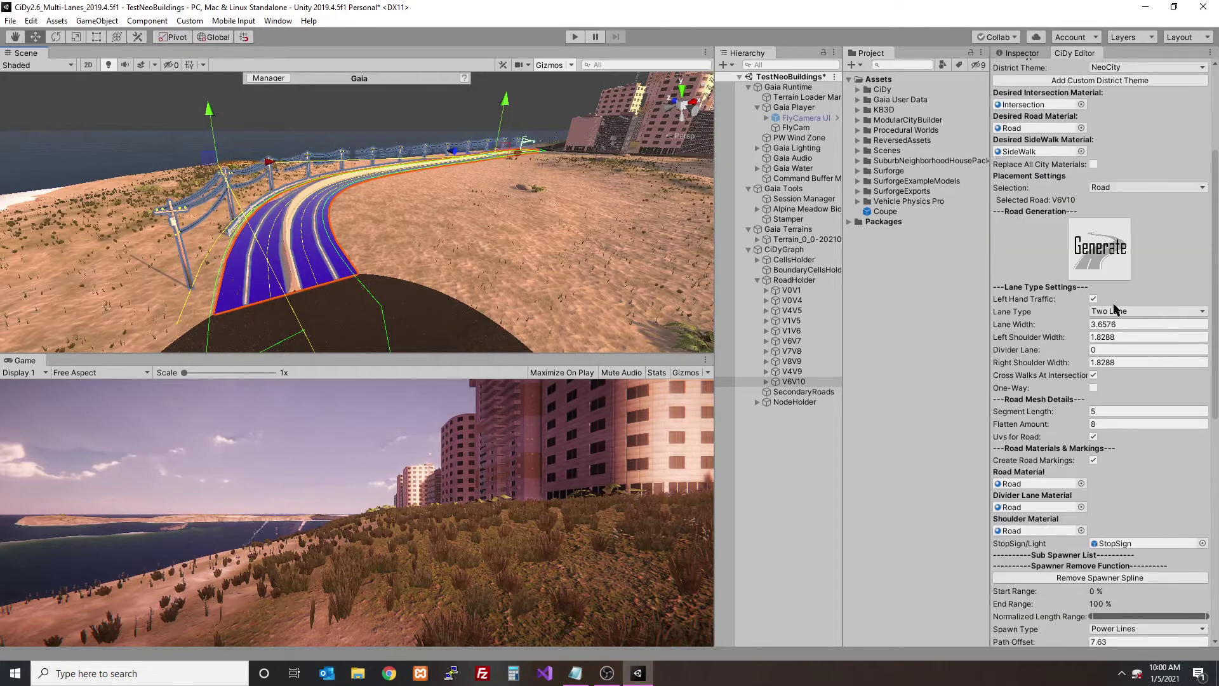
{"action": "left_click", "coordinate": [1119, 348]}
{"action": "type", "text": "3.6576"}
{"action": "left_click", "coordinate": [1098, 264]}
{"action": "left_click", "coordinate": [1103, 275]}
Step: Change the headland road's lane type to Four Lane and regenerate it
{"action": "left_click", "coordinate": [394, 223]}
{"action": "right_click_drag", "start_coordinate": [393, 224], "coordinate": [323, 213]}
{"action": "left_click", "coordinate": [349, 222]}
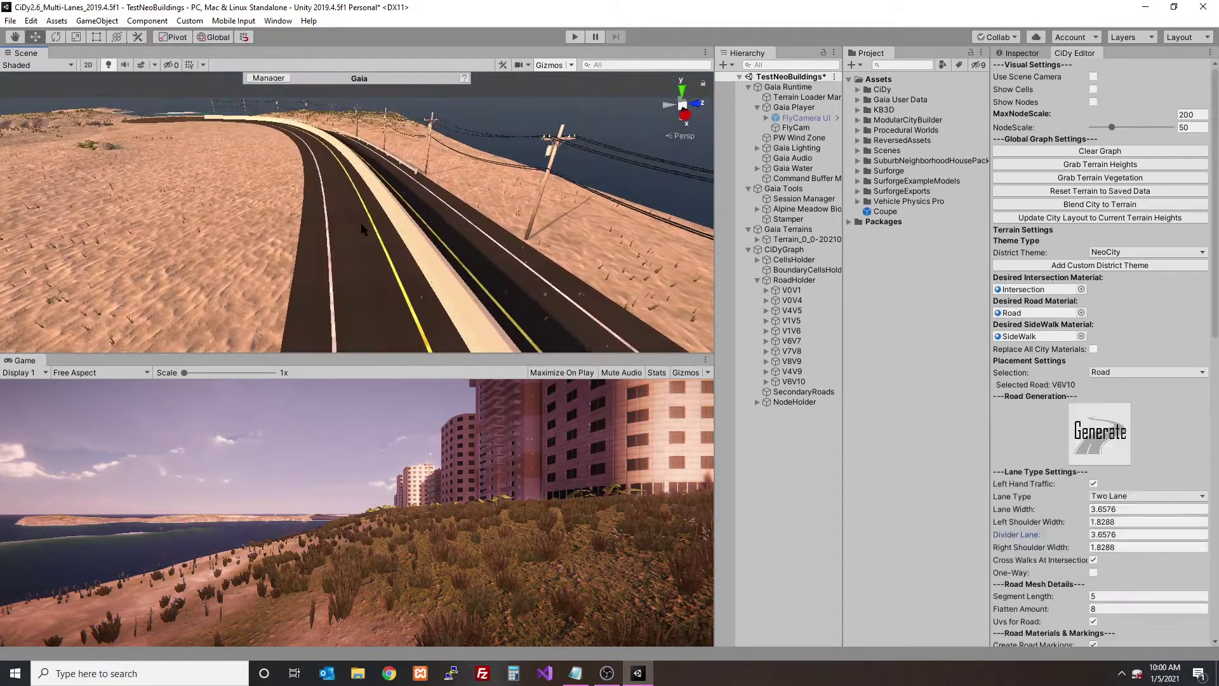
{"action": "scroll", "coordinate": [1059, 378], "scroll_direction": "down", "scroll_amount": 14}
{"action": "scroll", "coordinate": [1117, 223], "scroll_direction": "up", "scroll_amount": 10}
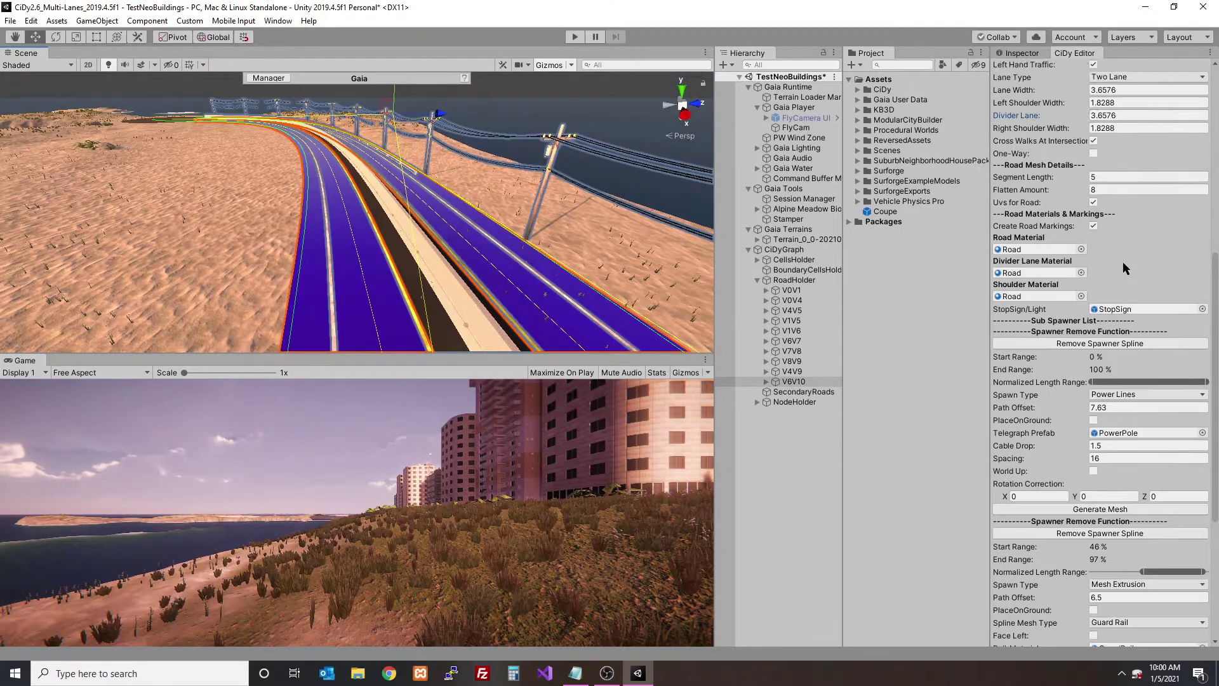
{"action": "left_click", "coordinate": [1105, 305]}
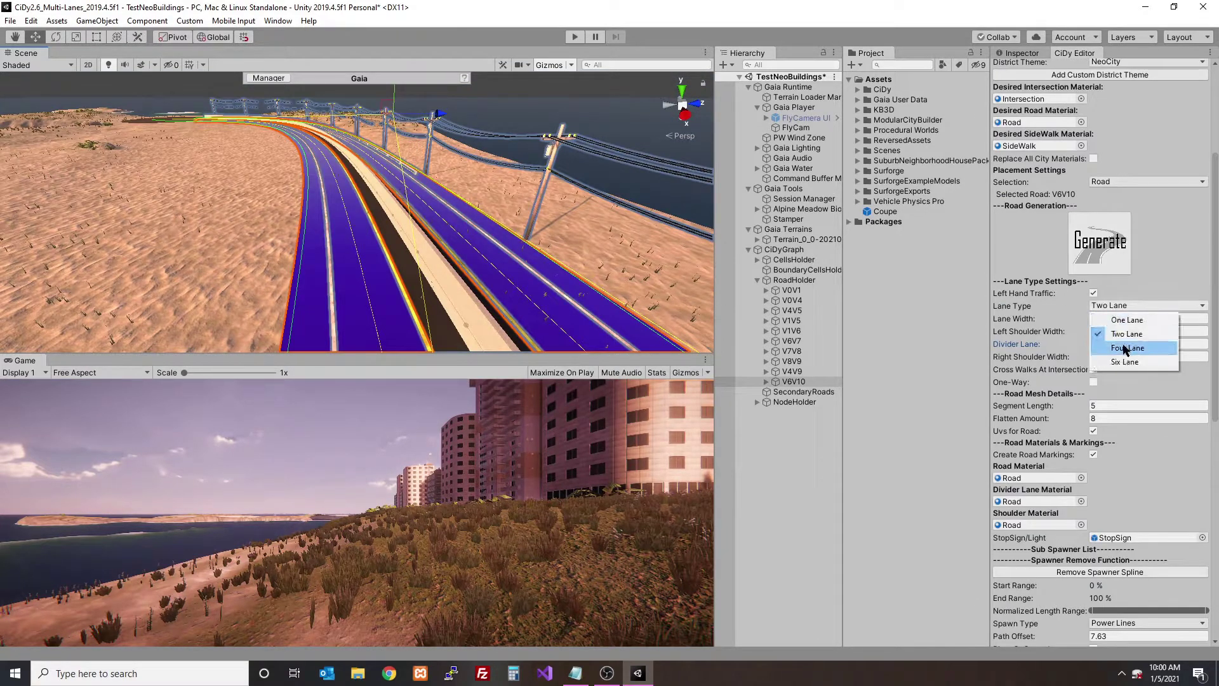
{"action": "left_click", "coordinate": [1117, 345]}
{"action": "left_click", "coordinate": [1096, 248]}
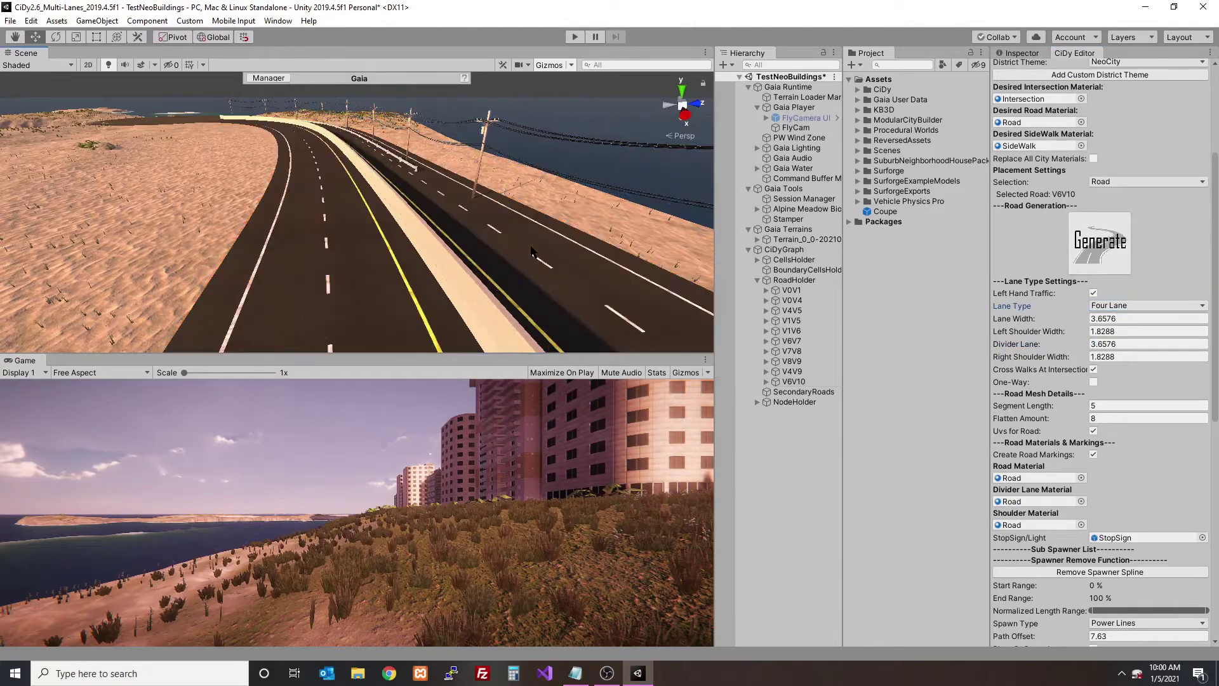
Step: Reselect the widened road, set the guard rail's path offset to 12, and regenerate its mesh
{"action": "right_click_drag", "start_coordinate": [316, 244], "coordinate": [373, 242]}
{"action": "left_click", "coordinate": [378, 243]}
{"action": "scroll", "coordinate": [1080, 419], "scroll_direction": "down", "scroll_amount": 15}
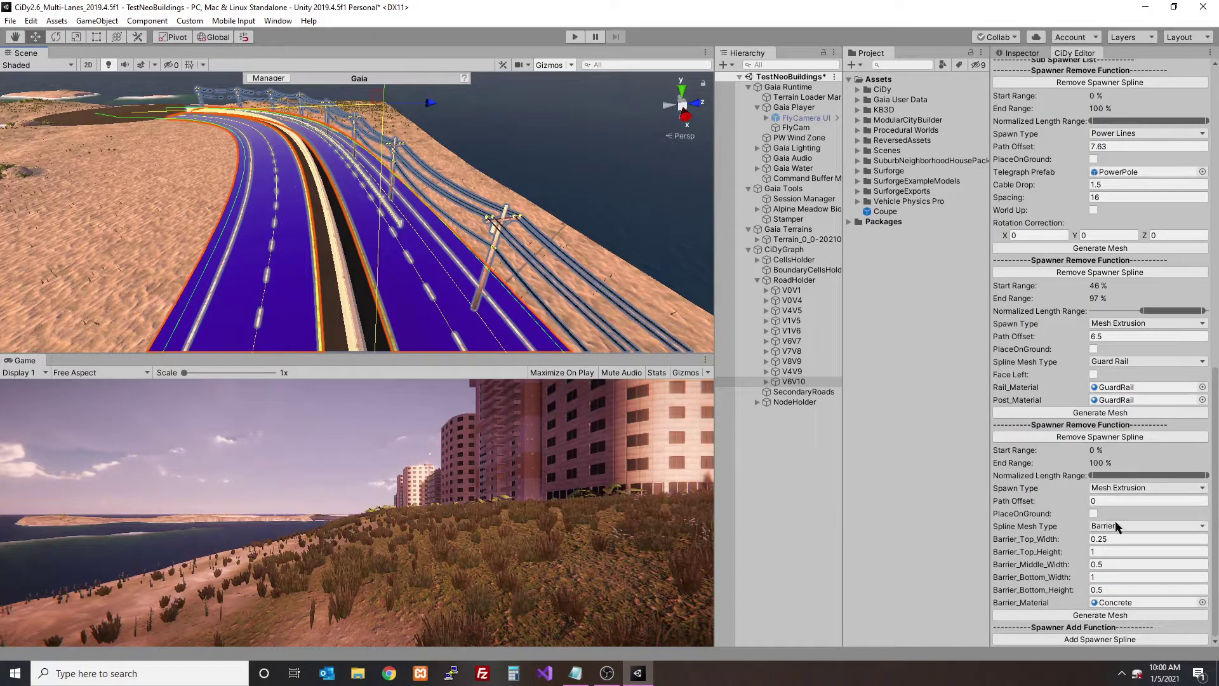
{"action": "left_click", "coordinate": [1106, 337]}
{"action": "left_click", "coordinate": [1110, 412]}
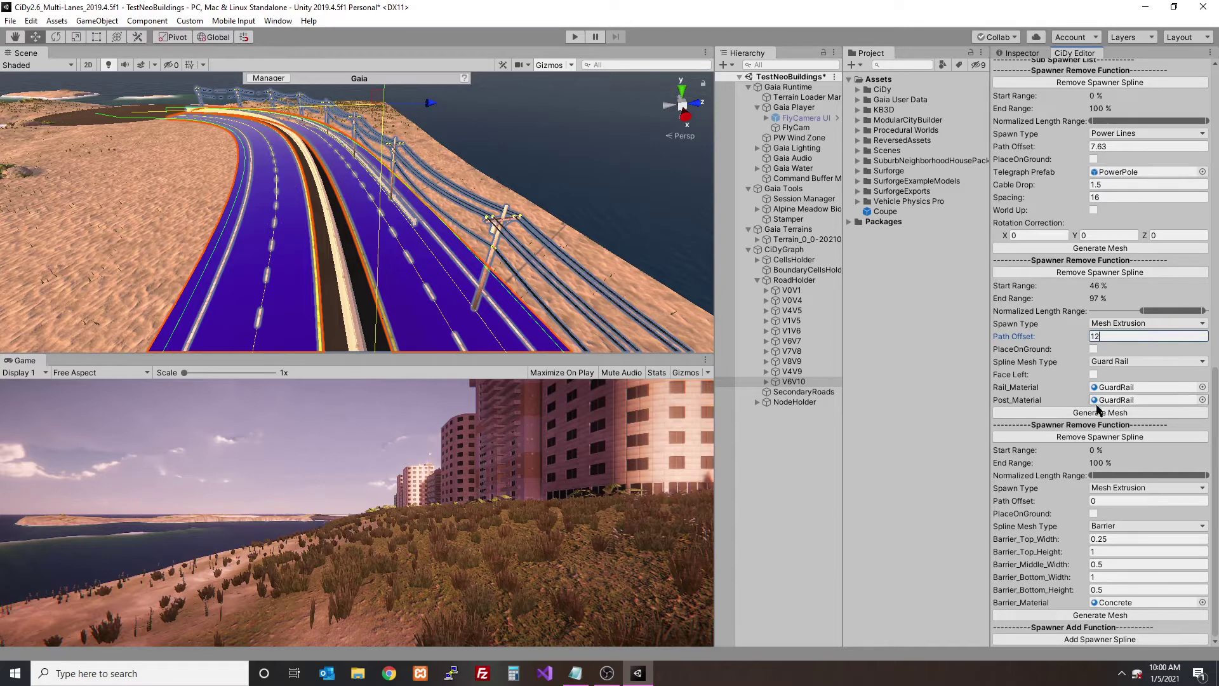
Step: Regenerate the guard rail mesh, then set the power lines' path offset to 14 and regenerate them
{"action": "left_click", "coordinate": [1100, 414]}
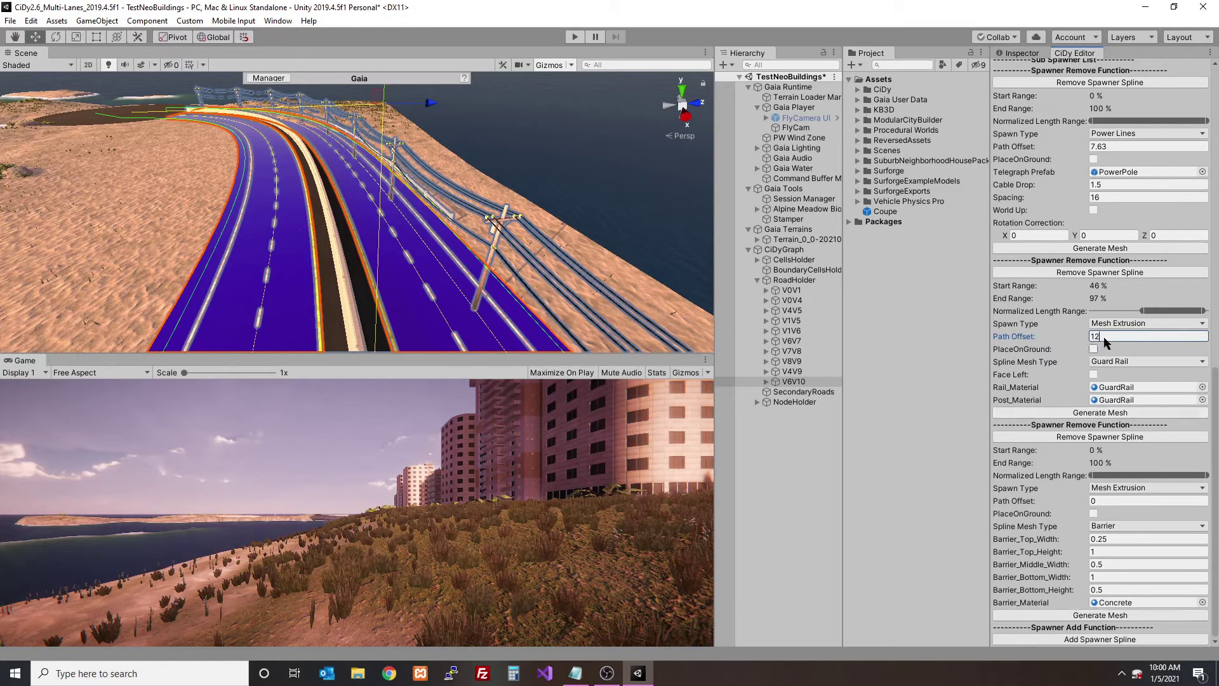
{"action": "scroll", "coordinate": [1103, 334], "scroll_direction": "up", "scroll_amount": 3}
{"action": "left_click", "coordinate": [1114, 260]}
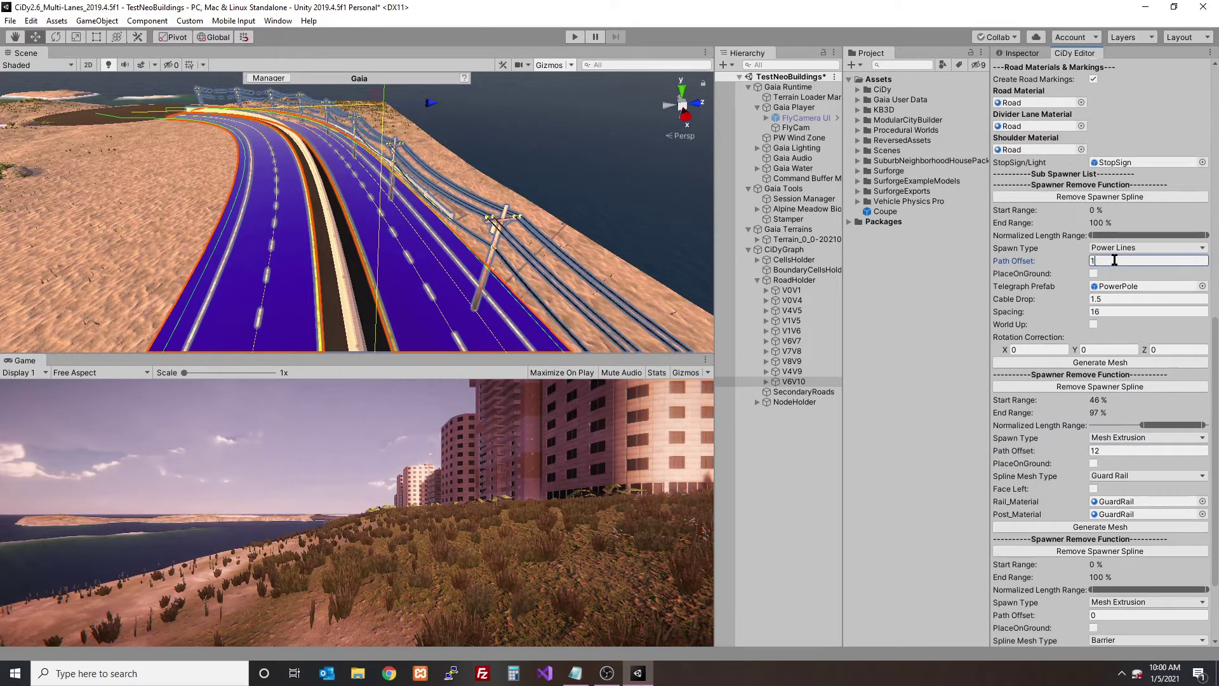
{"action": "left_click", "coordinate": [1107, 363]}
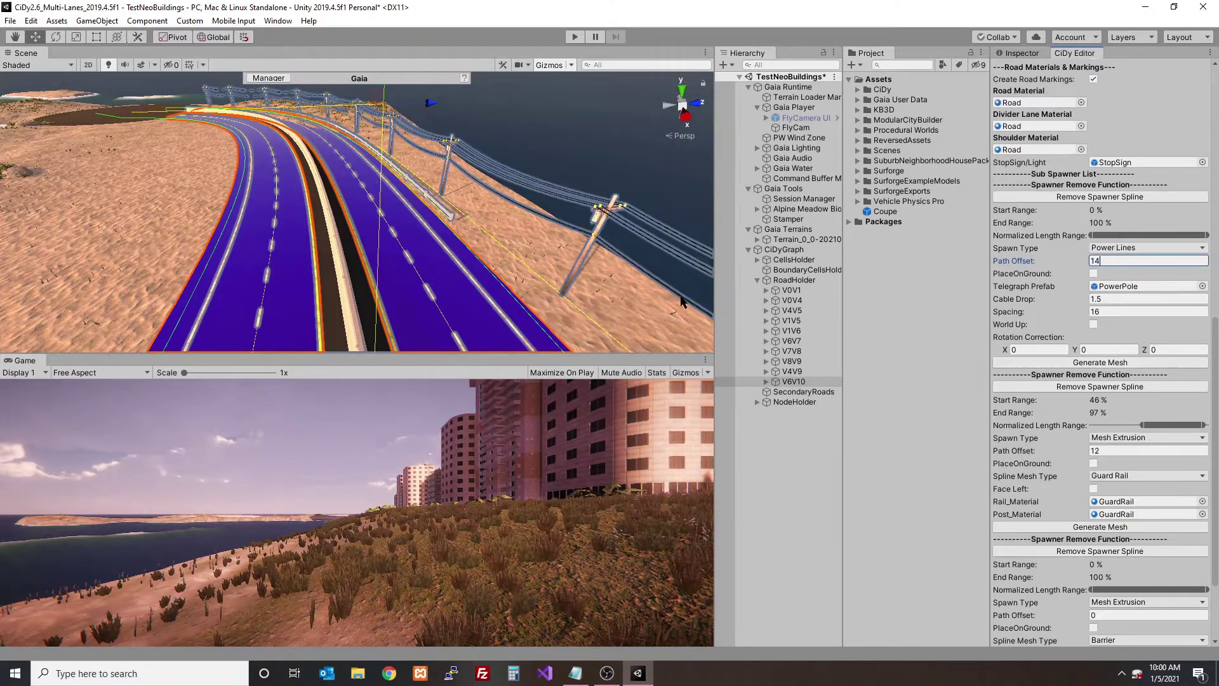
Step: Reselect the headland road and add a fourth spawner spline after the barrier spawner
{"action": "left_click", "coordinate": [449, 259]}
{"action": "left_click_drag", "start_coordinate": [389, 254], "coordinate": [342, 249], "text": "alt"}
{"action": "right_click_drag", "start_coordinate": [342, 249], "coordinate": [455, 238]}
{"action": "left_click", "coordinate": [454, 237]}
{"action": "scroll", "coordinate": [1133, 376], "scroll_direction": "down", "scroll_amount": 15}
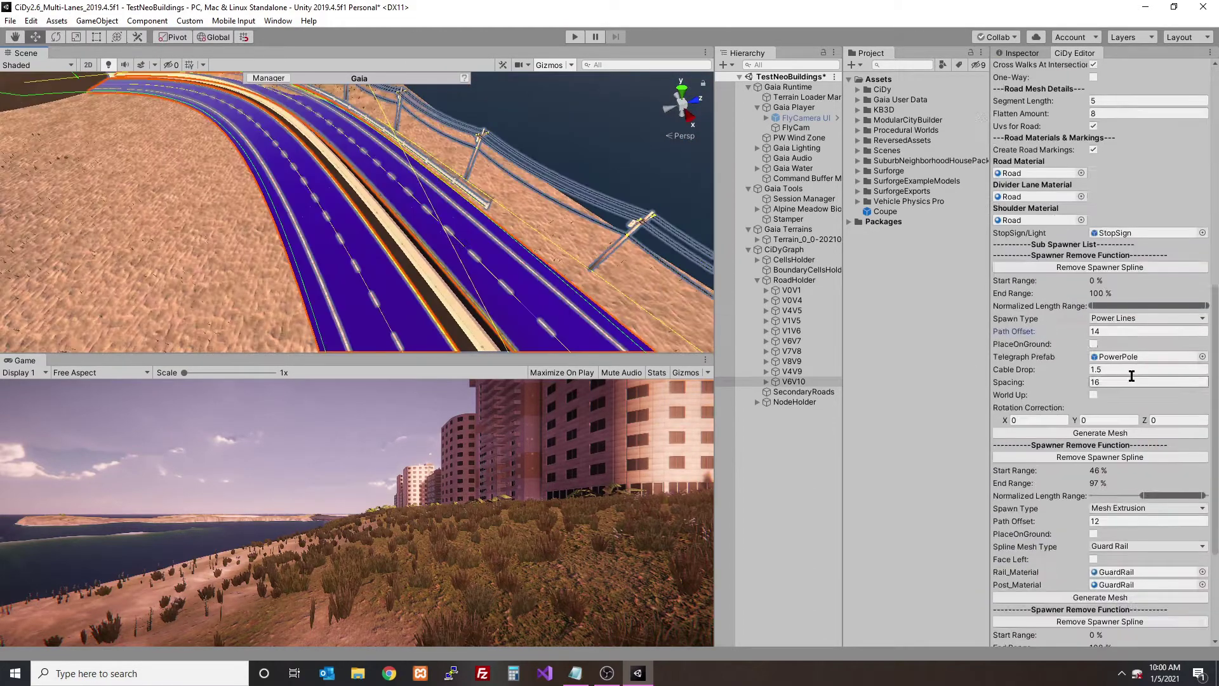
{"action": "left_click", "coordinate": [868, 359]}
{"action": "right_click_drag", "start_coordinate": [304, 254], "coordinate": [401, 264]}
{"action": "left_click", "coordinate": [402, 265]}
{"action": "scroll", "coordinate": [1106, 570], "scroll_direction": "down", "scroll_amount": 15}
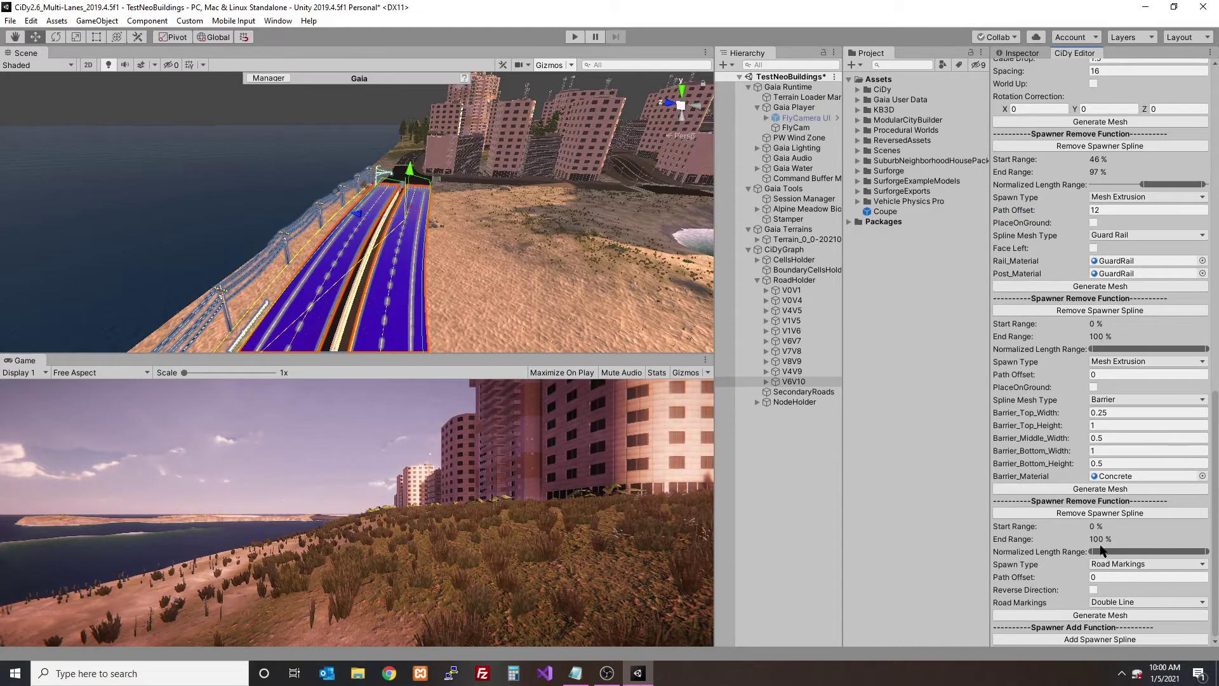
{"action": "left_click", "coordinate": [1117, 564]}
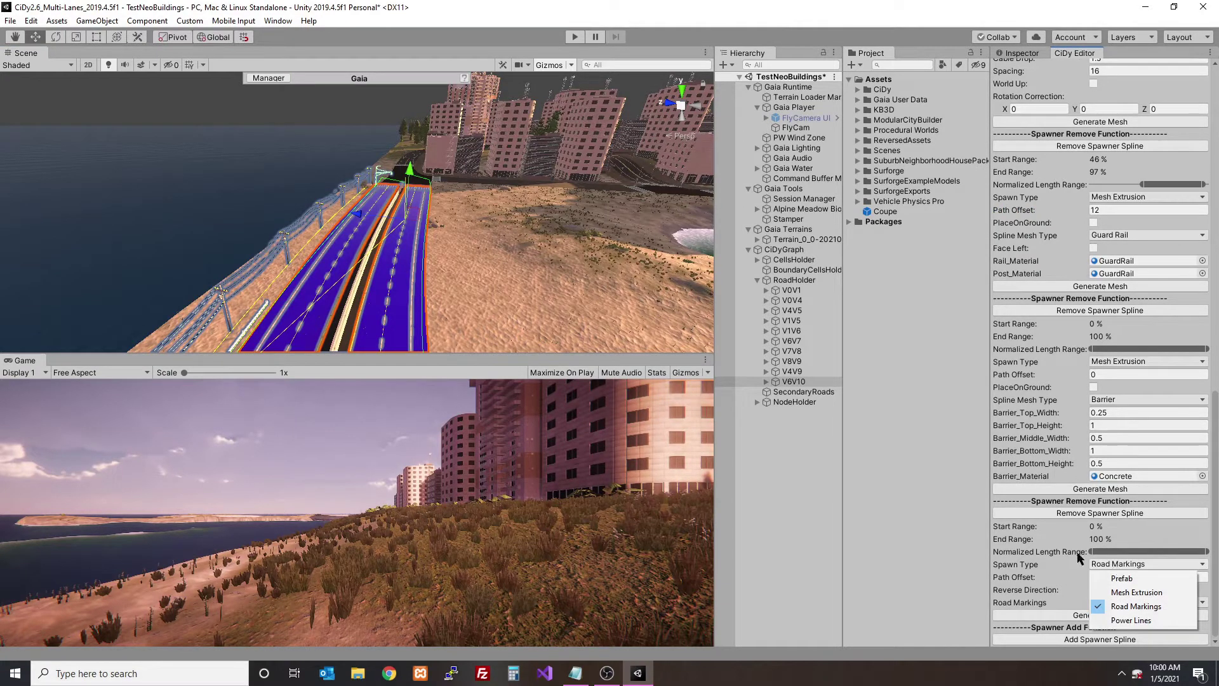
{"action": "left_click", "coordinate": [1068, 535]}
{"action": "left_click", "coordinate": [1072, 514]}
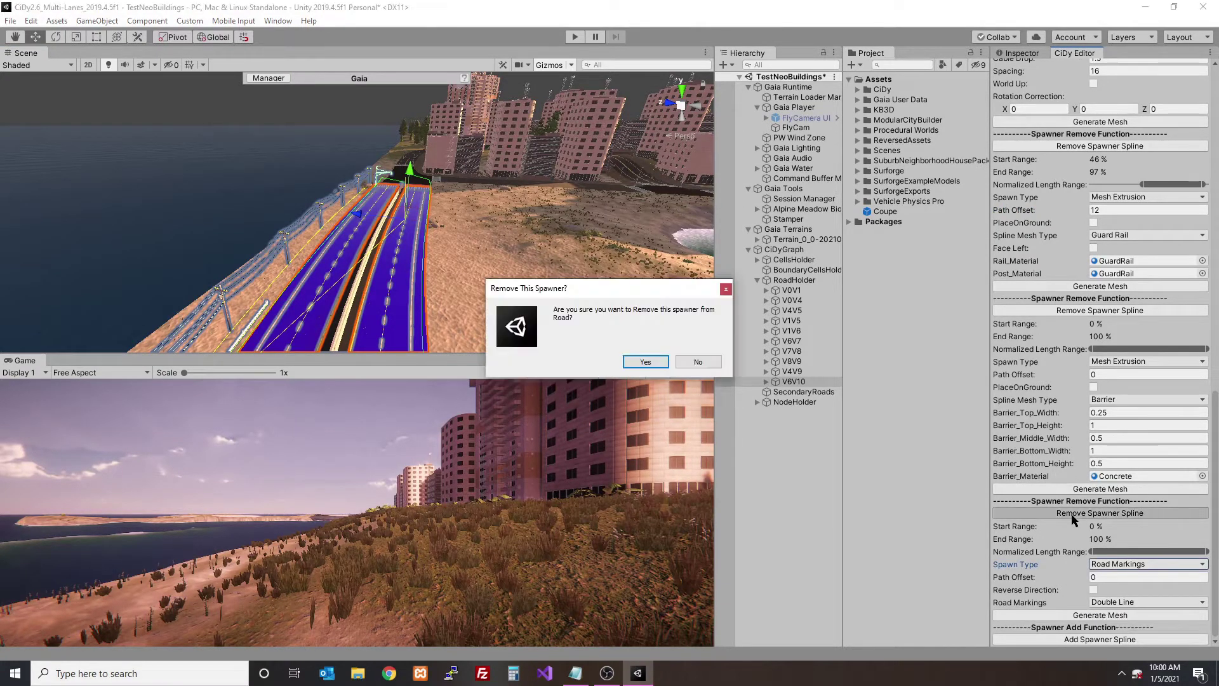
{"action": "left_click", "coordinate": [707, 364]}
Step: Set the fourth spawner's spawn type to Prefab
{"action": "left_click", "coordinate": [1124, 571]}
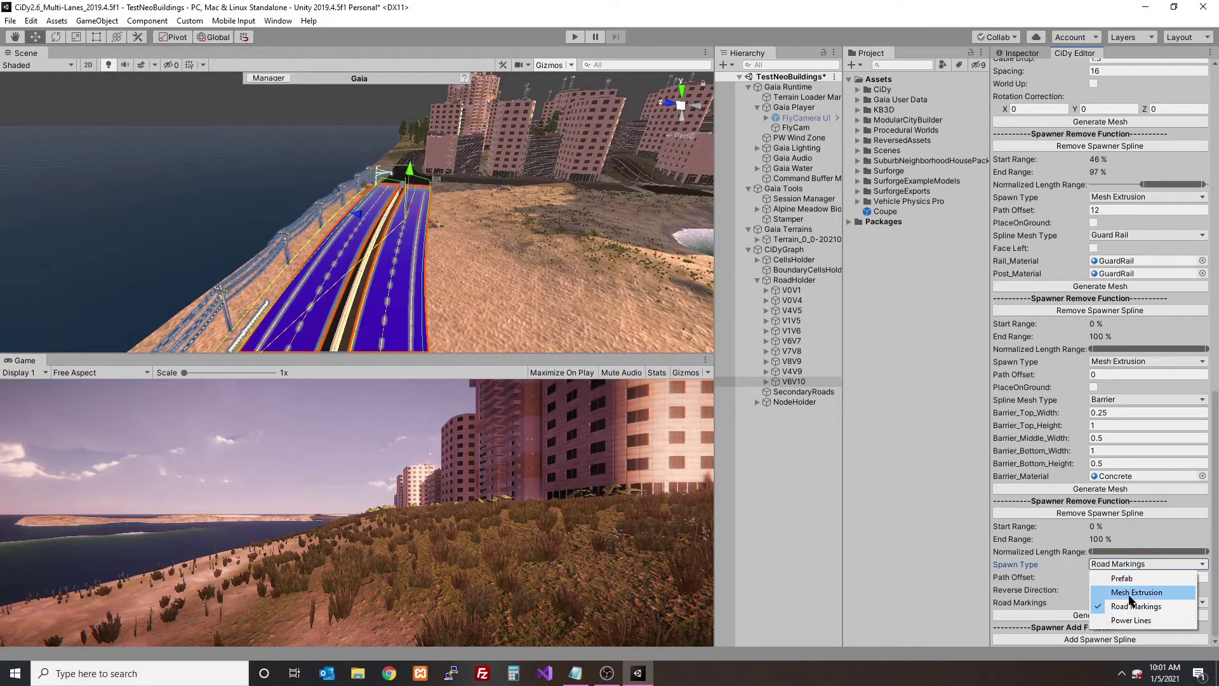
{"action": "left_click", "coordinate": [1133, 591]}
{"action": "left_click", "coordinate": [1127, 565]}
{"action": "left_click", "coordinate": [1128, 582]}
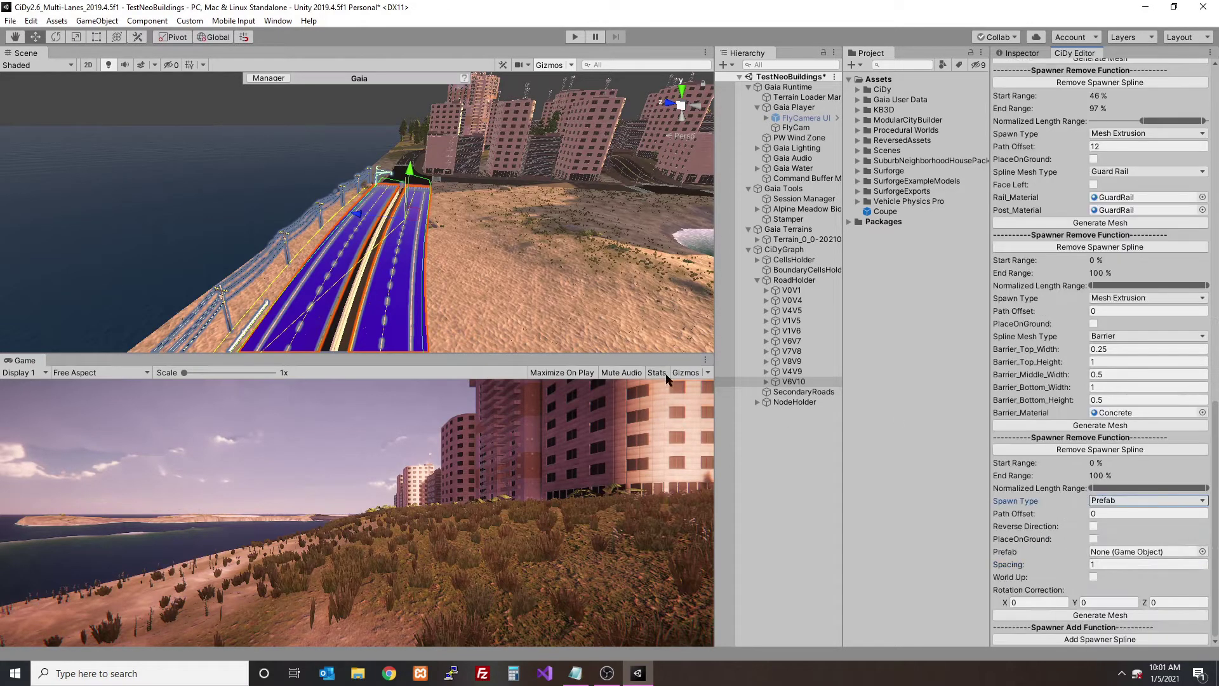
Step: Search the project assets for "chevron" and assign ChevronTurnArrow as the fourth spawner's prefab
{"action": "left_click_drag", "start_coordinate": [508, 261], "coordinate": [254, 267], "text": "alt"}
{"action": "middle_click_drag", "start_coordinate": [318, 273], "coordinate": [450, 298]}
{"action": "scroll", "coordinate": [450, 298], "scroll_direction": "up", "scroll_amount": 3}
{"action": "left_click_drag", "start_coordinate": [452, 297], "coordinate": [410, 247], "text": "alt"}
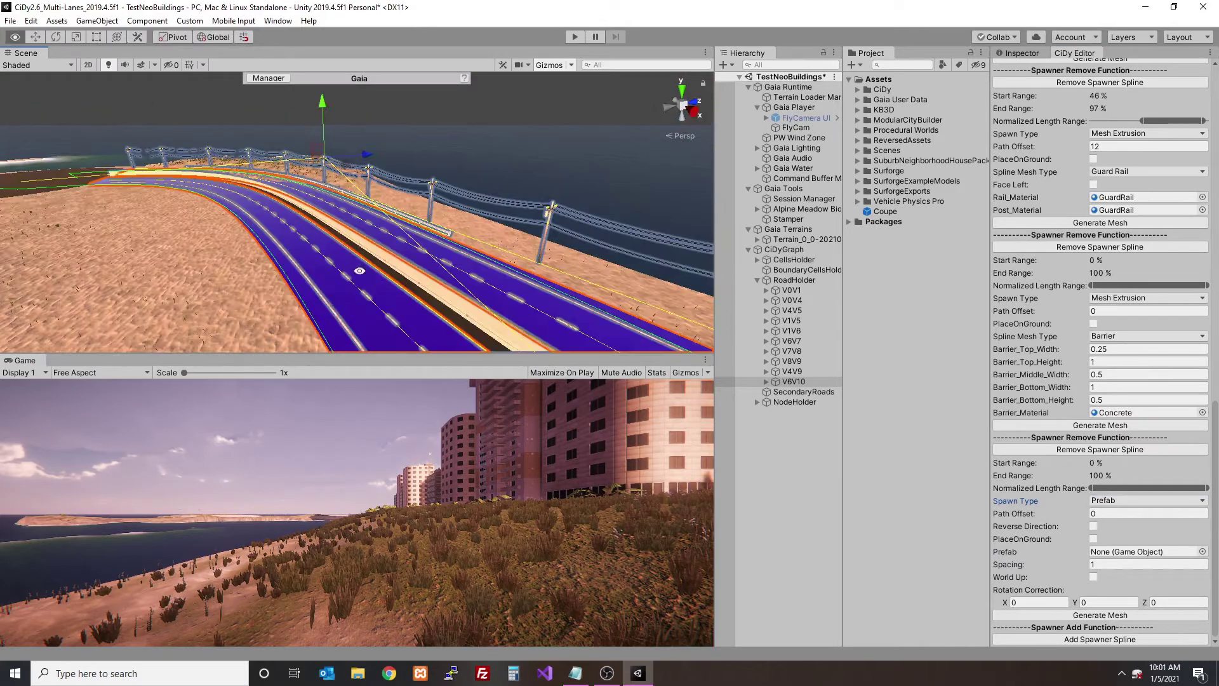
{"action": "left_click", "coordinate": [899, 66]}
{"action": "type", "text": "chevron"}
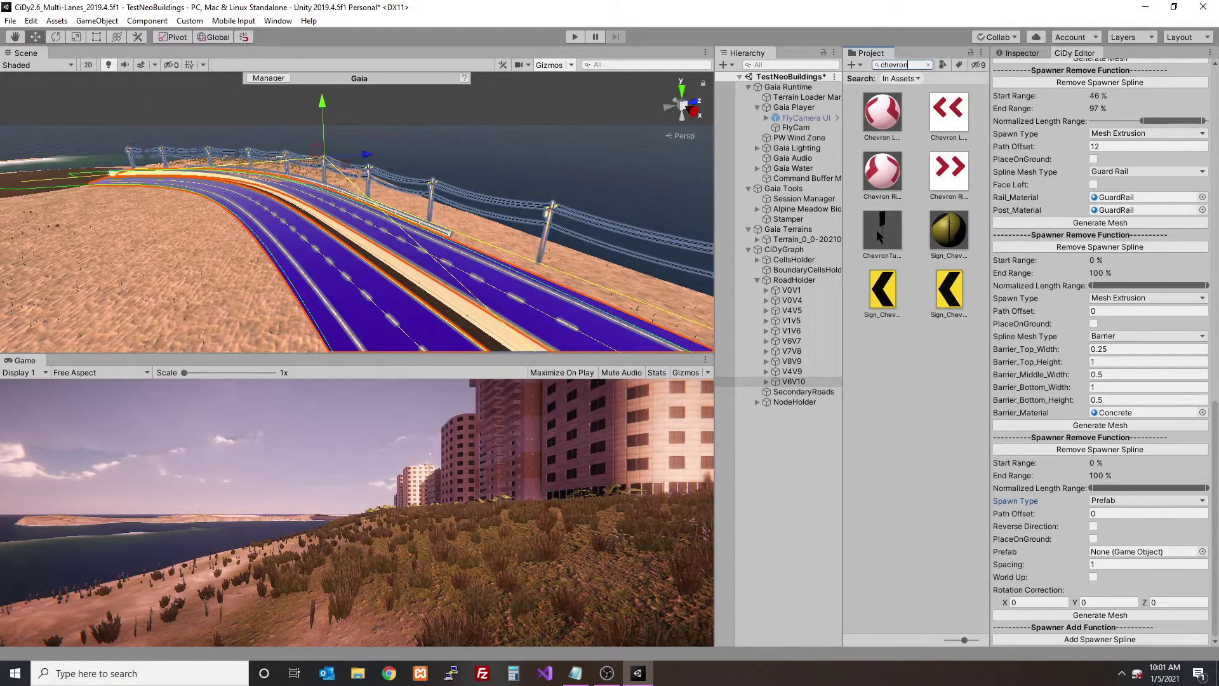
{"action": "left_click_drag", "start_coordinate": [876, 230], "coordinate": [1136, 552]}
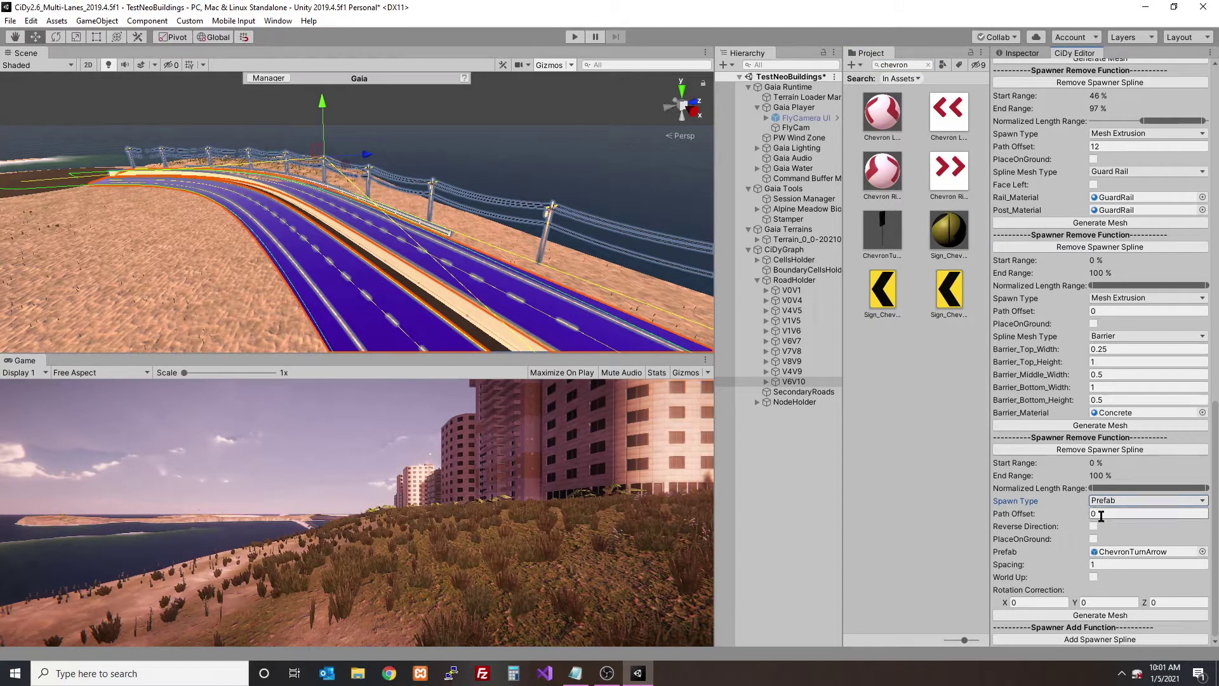
Step: Set the chevron spawner's spacing to 8 and path offset to 12, and generate the signs along the road
{"action": "left_click", "coordinate": [1104, 562]}
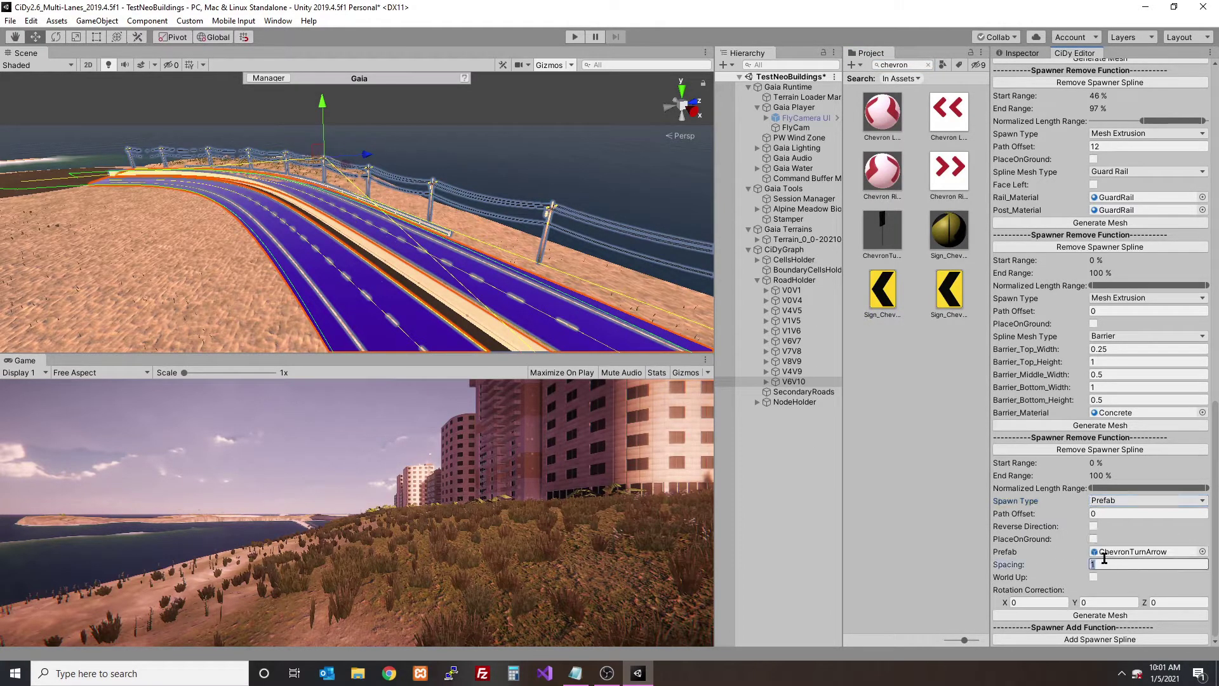
{"action": "type", "text": "8"}
{"action": "left_click", "coordinate": [1100, 615]}
{"action": "left_click", "coordinate": [1113, 512]}
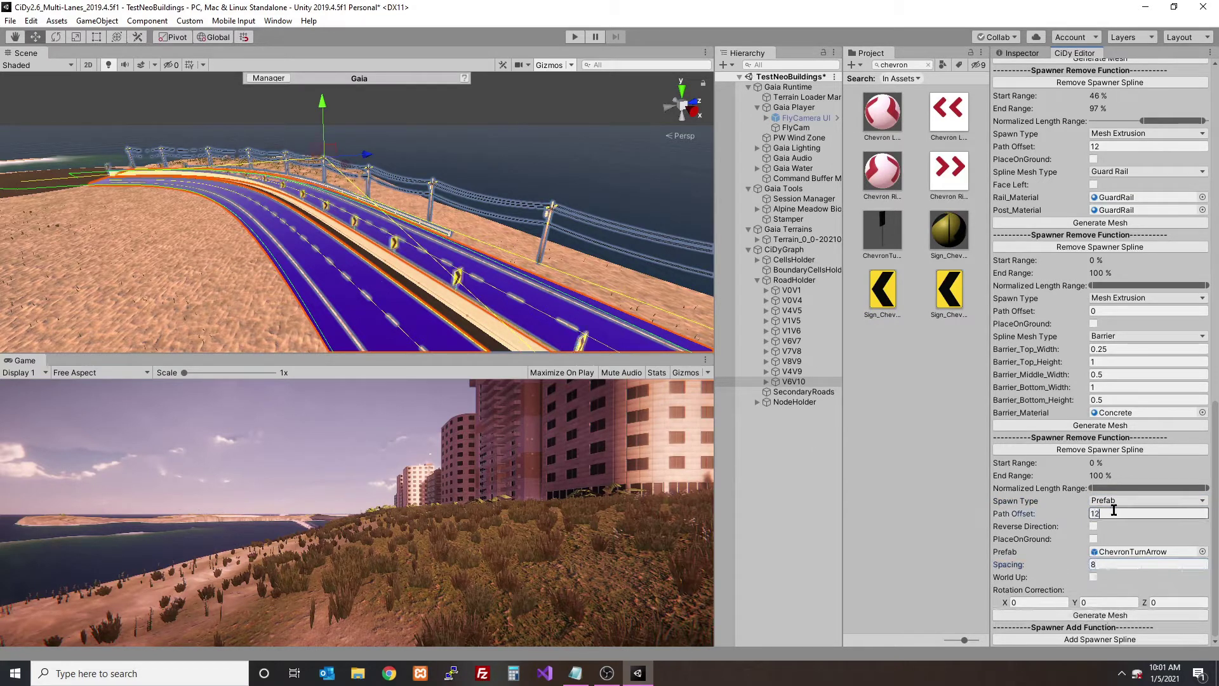
{"action": "left_click", "coordinate": [1108, 616]}
Step: Enable Reverse Direction and PlaceOnGround for the chevron spawner and regenerate the signs
{"action": "key", "text": "w"}
{"action": "right_click_drag", "start_coordinate": [570, 270], "coordinate": [570, 270]}
{"action": "left_click_drag", "start_coordinate": [571, 270], "coordinate": [537, 247], "text": "alt"}
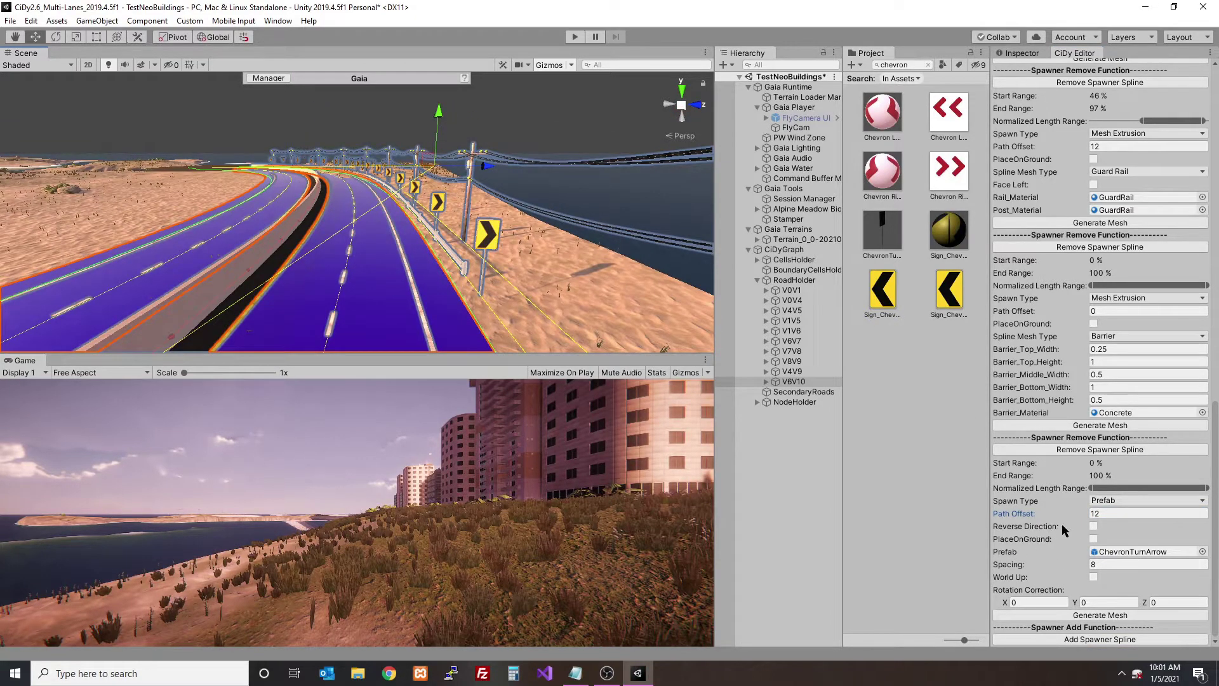
{"action": "left_click", "coordinate": [1108, 615]}
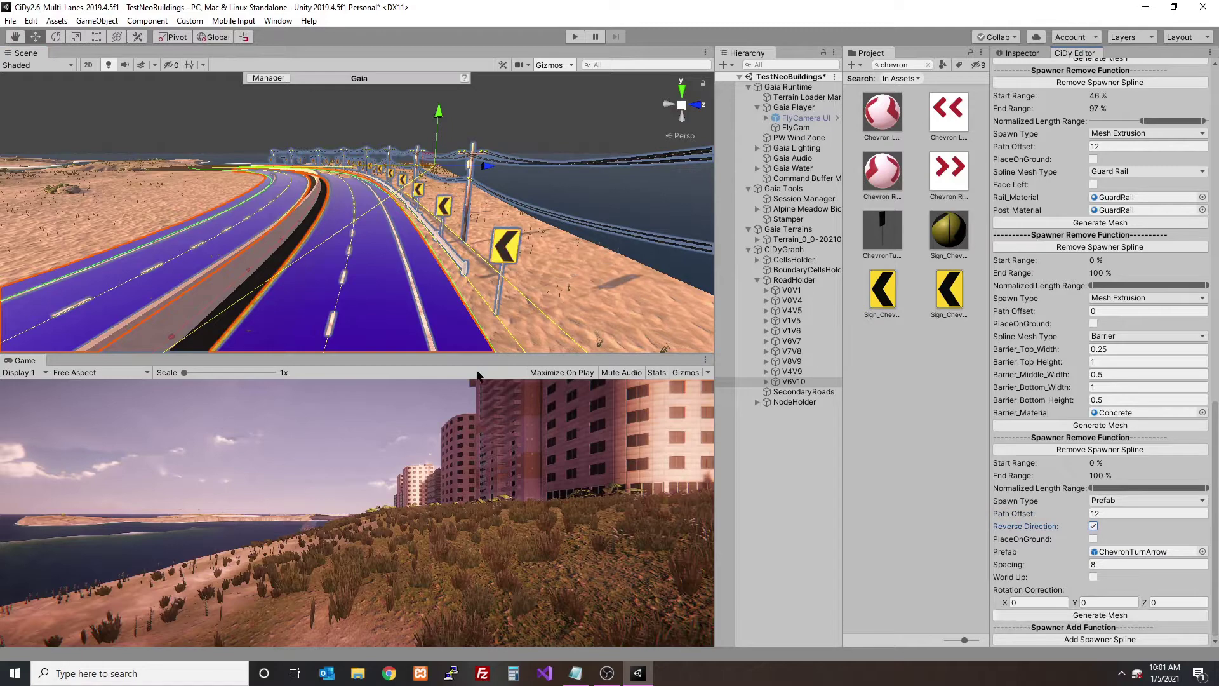
{"action": "left_click_drag", "start_coordinate": [336, 284], "coordinate": [444, 235], "text": "alt"}
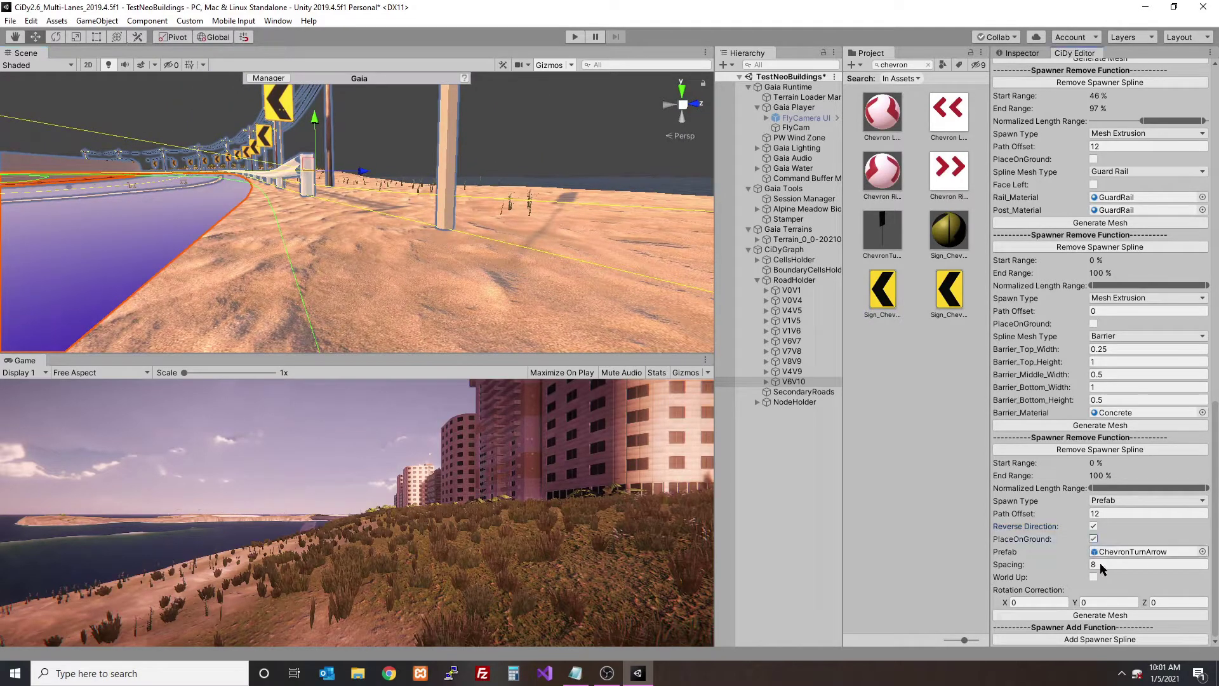
{"action": "left_click", "coordinate": [1104, 616]}
Step: Deselect the road and blend the city to the terrain, accepting the confirmation
{"action": "left_click_drag", "start_coordinate": [176, 260], "coordinate": [272, 284], "text": "alt"}
{"action": "left_click", "coordinate": [272, 284]}
{"action": "scroll", "coordinate": [353, 278], "scroll_direction": "down", "scroll_amount": 6}
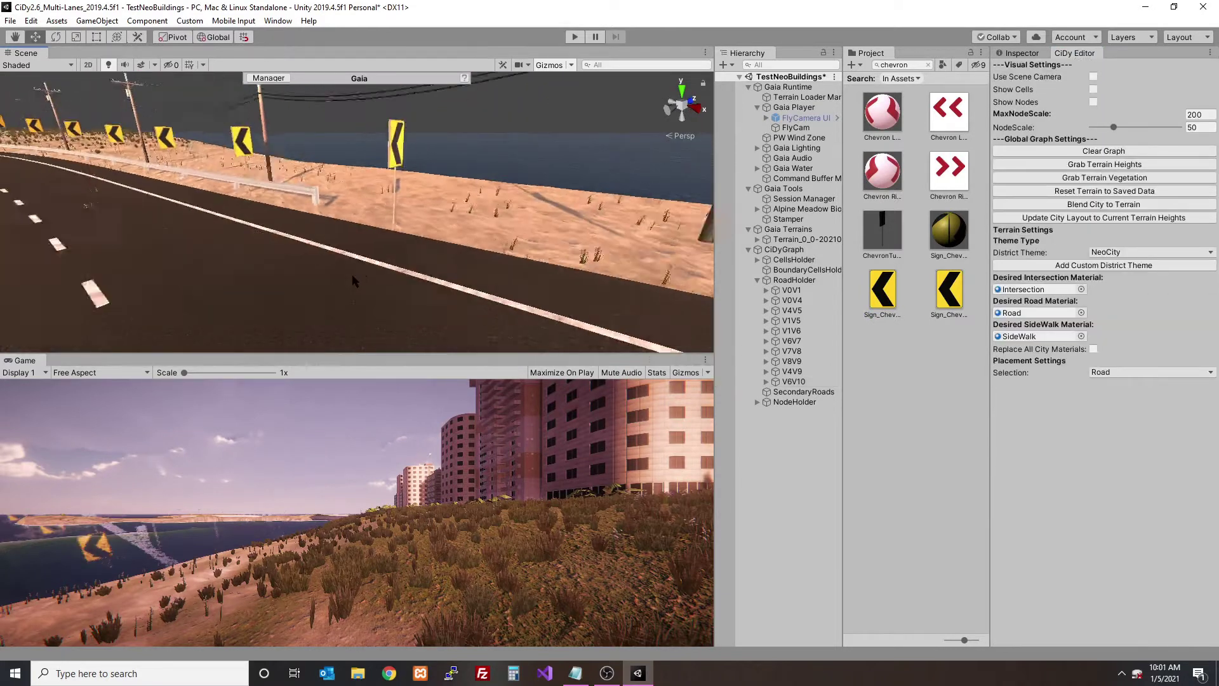
{"action": "left_click", "coordinate": [1104, 204]}
{"action": "left_click", "coordinate": [643, 363]}
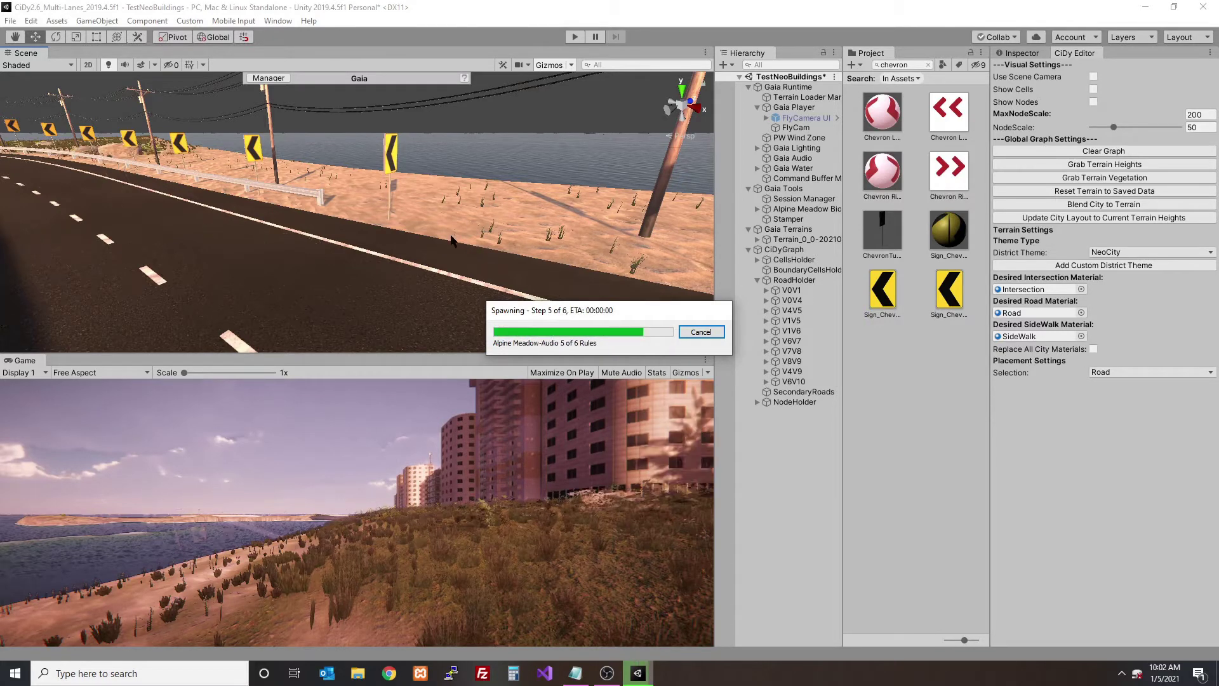
Step: Reselect the headland road, enable PlaceOnGround for its power lines and guard rail, and regenerate both meshes
{"action": "scroll", "coordinate": [431, 240], "scroll_direction": "down", "scroll_amount": 3}
{"action": "middle_click_drag", "start_coordinate": [322, 235], "coordinate": [436, 277]}
{"action": "scroll", "coordinate": [437, 277], "scroll_direction": "up", "scroll_amount": 4}
{"action": "right_click_drag", "start_coordinate": [425, 273], "coordinate": [563, 267]}
{"action": "left_click", "coordinate": [485, 274]}
{"action": "scroll", "coordinate": [1136, 433], "scroll_direction": "down", "scroll_amount": 10}
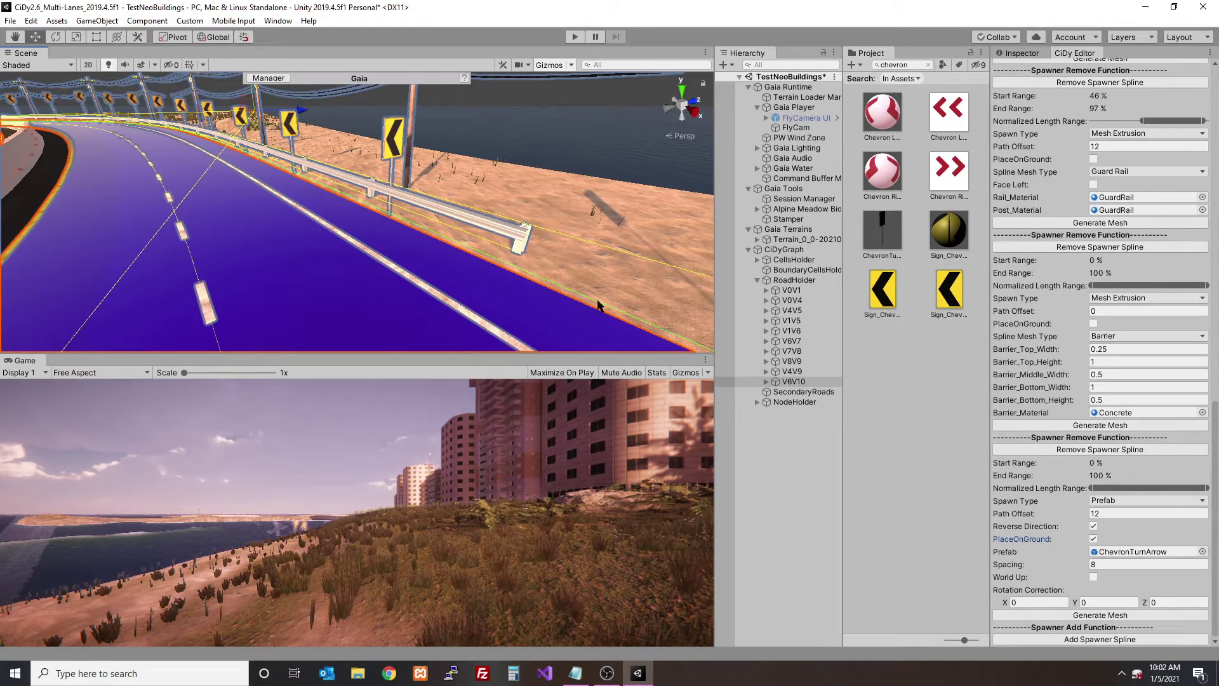
{"action": "right_click_drag", "start_coordinate": [599, 304], "coordinate": [463, 172]}
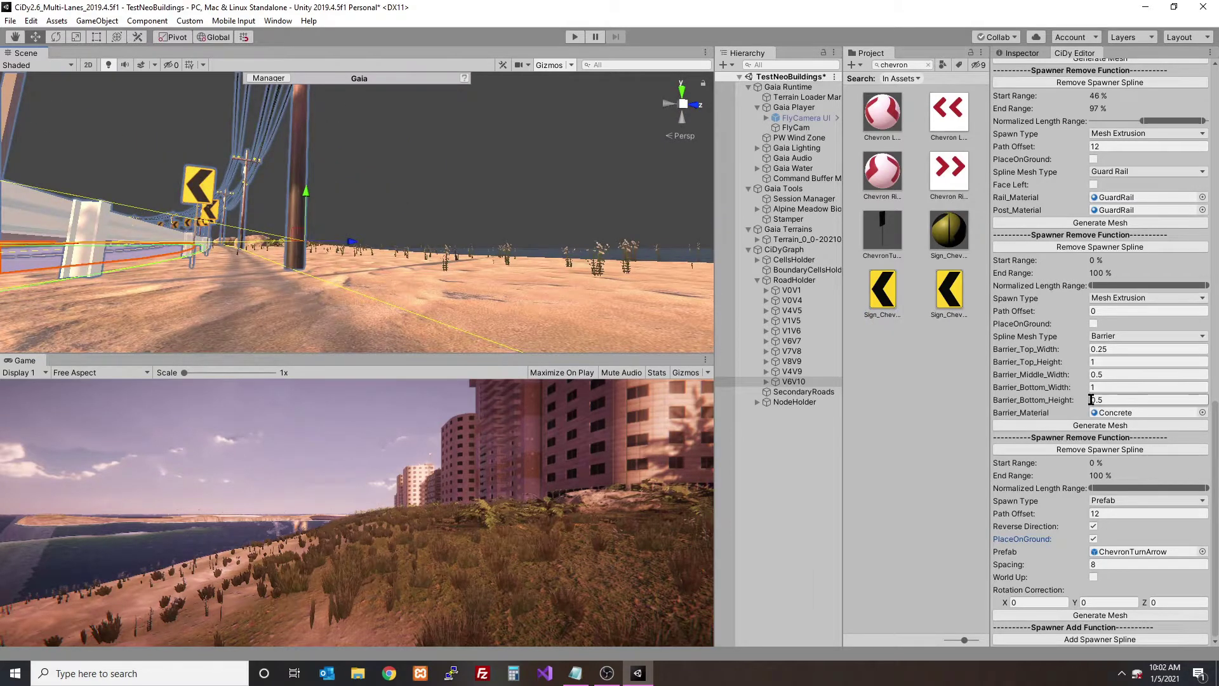
{"action": "scroll", "coordinate": [1092, 399], "scroll_direction": "up", "scroll_amount": 6}
{"action": "scroll", "coordinate": [1135, 381], "scroll_direction": "up", "scroll_amount": 5}
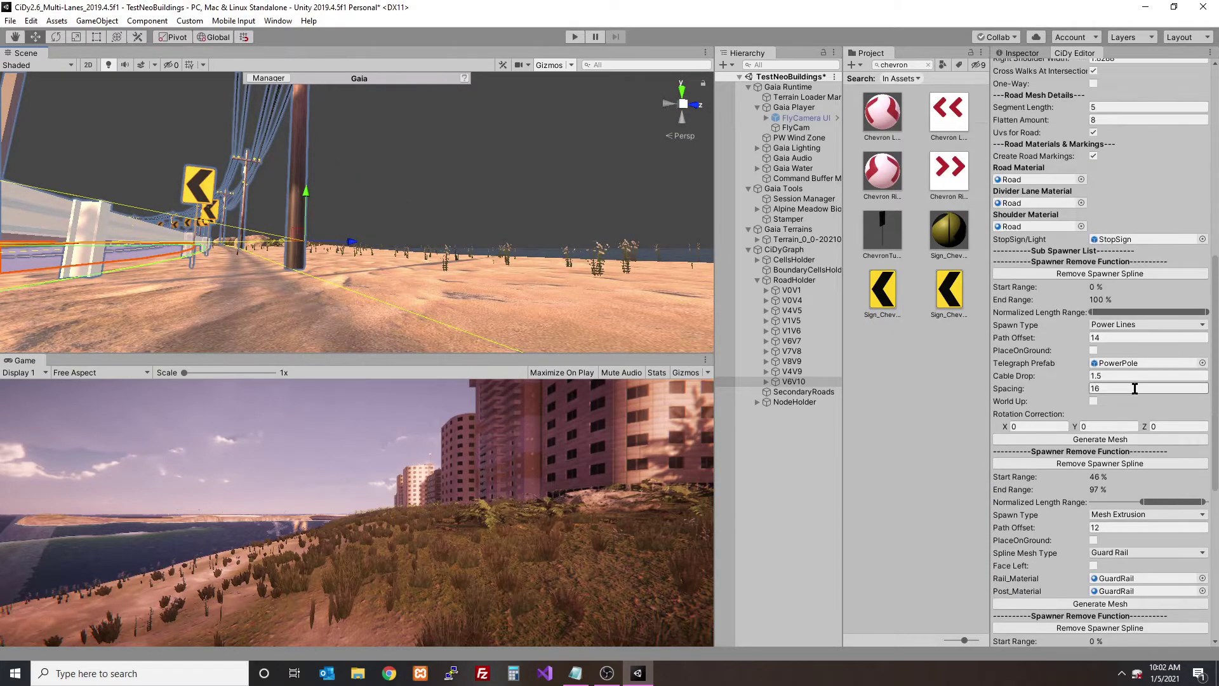
{"action": "scroll", "coordinate": [1096, 389], "scroll_direction": "down", "scroll_amount": 2}
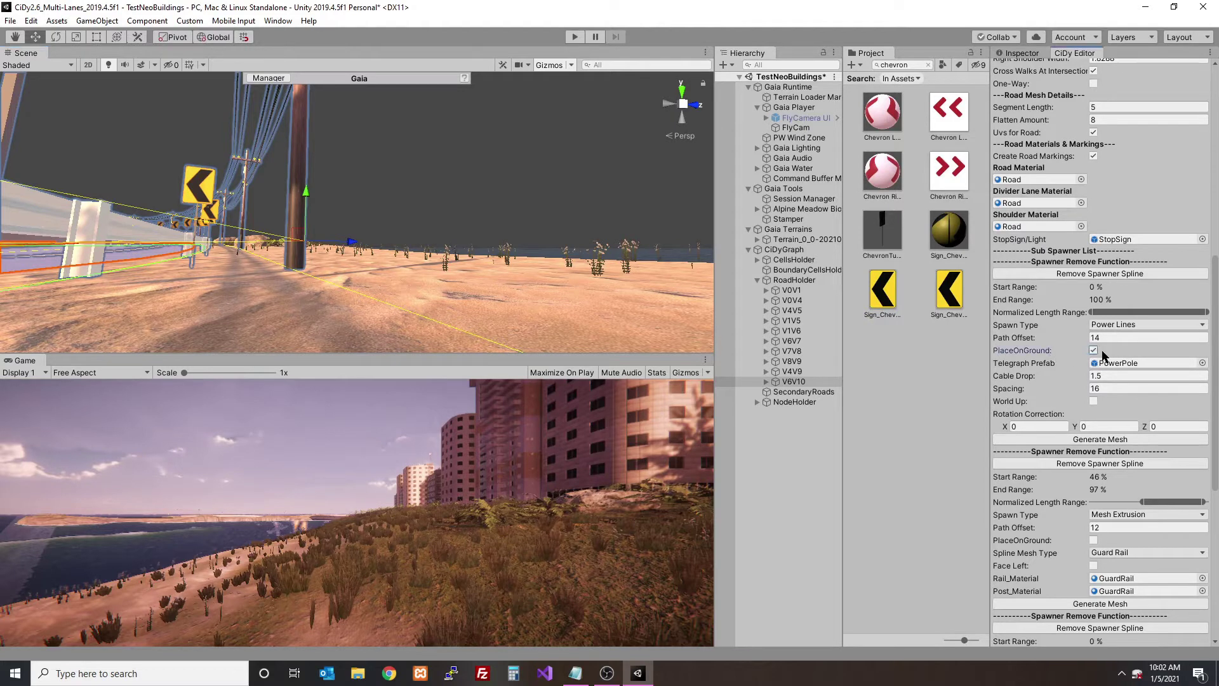
{"action": "left_click", "coordinate": [1102, 439]}
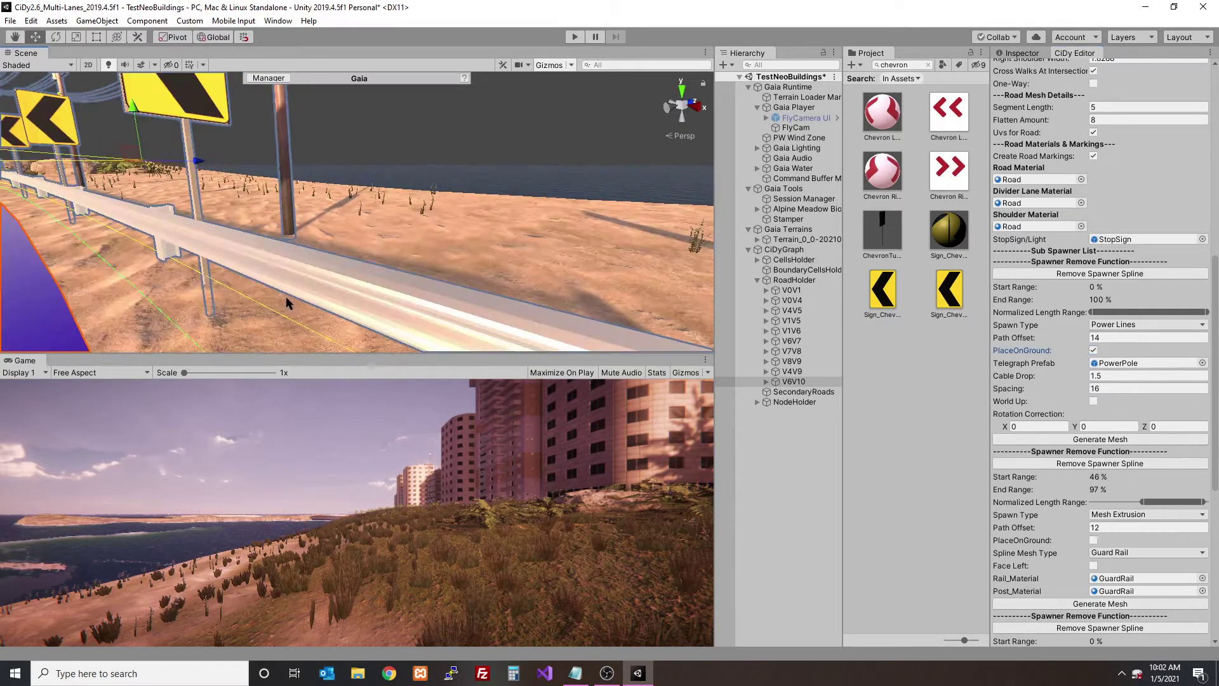
{"action": "scroll", "coordinate": [1127, 438], "scroll_direction": "down", "scroll_amount": 1}
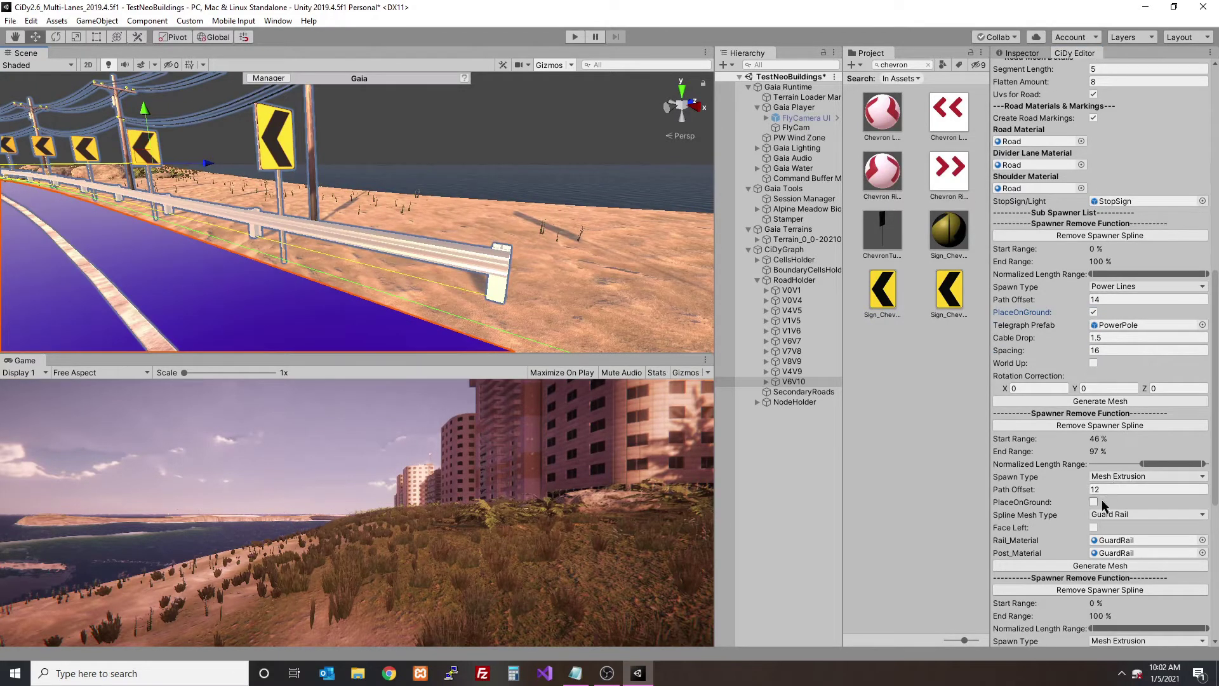
{"action": "left_click", "coordinate": [1102, 566]}
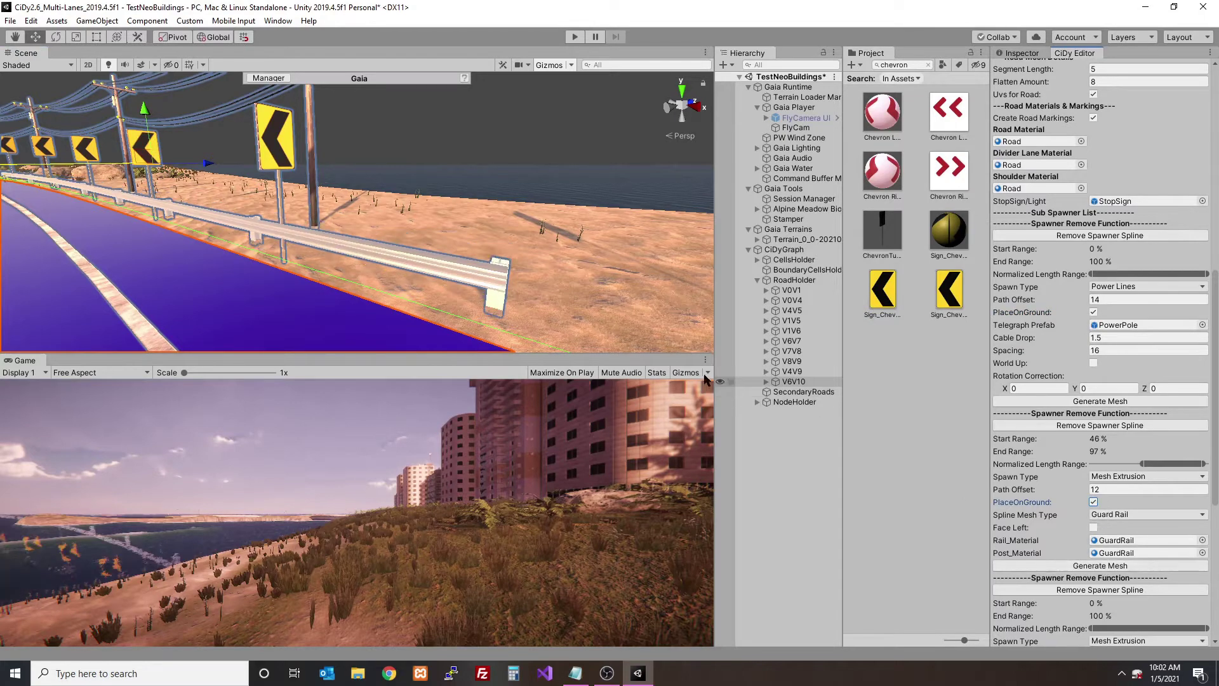
Step: Set the chevron spawner's start range to 50 % and regenerate the signs
{"action": "scroll", "coordinate": [565, 307], "scroll_direction": "down", "scroll_amount": 5}
{"action": "left_click_drag", "start_coordinate": [476, 272], "coordinate": [288, 317], "text": "alt"}
{"action": "scroll", "coordinate": [1099, 412], "scroll_direction": "down", "scroll_amount": 9}
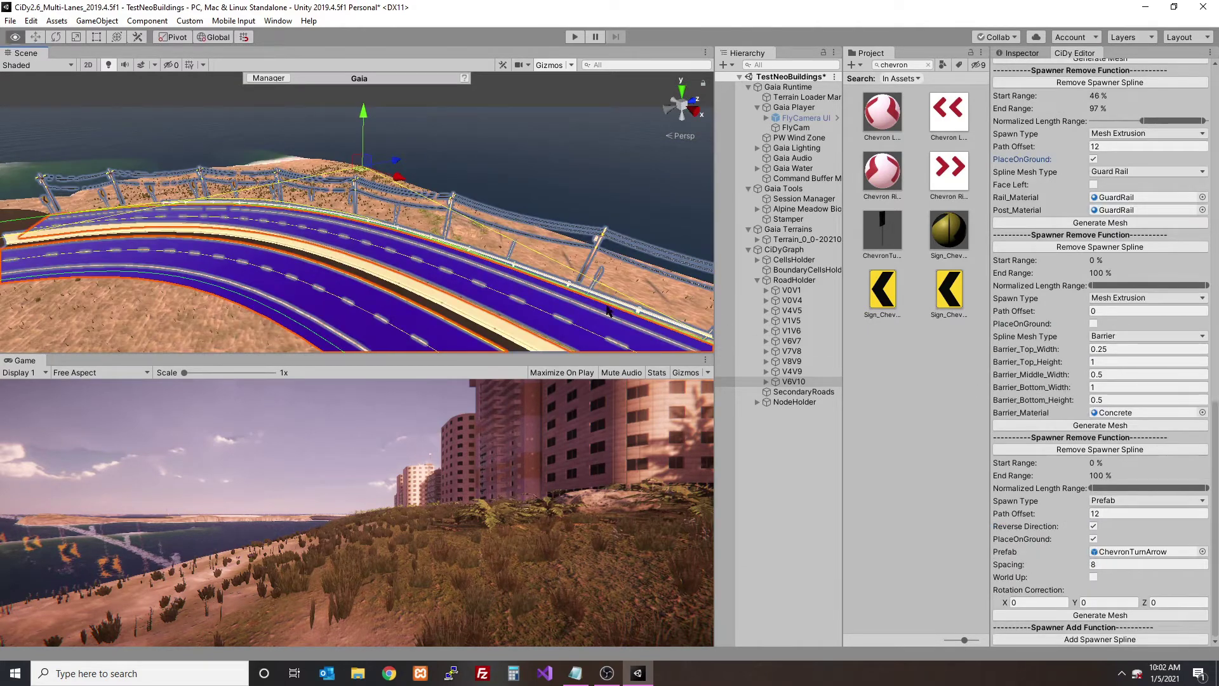
{"action": "left_click_drag", "start_coordinate": [494, 285], "coordinate": [546, 287], "text": "alt"}
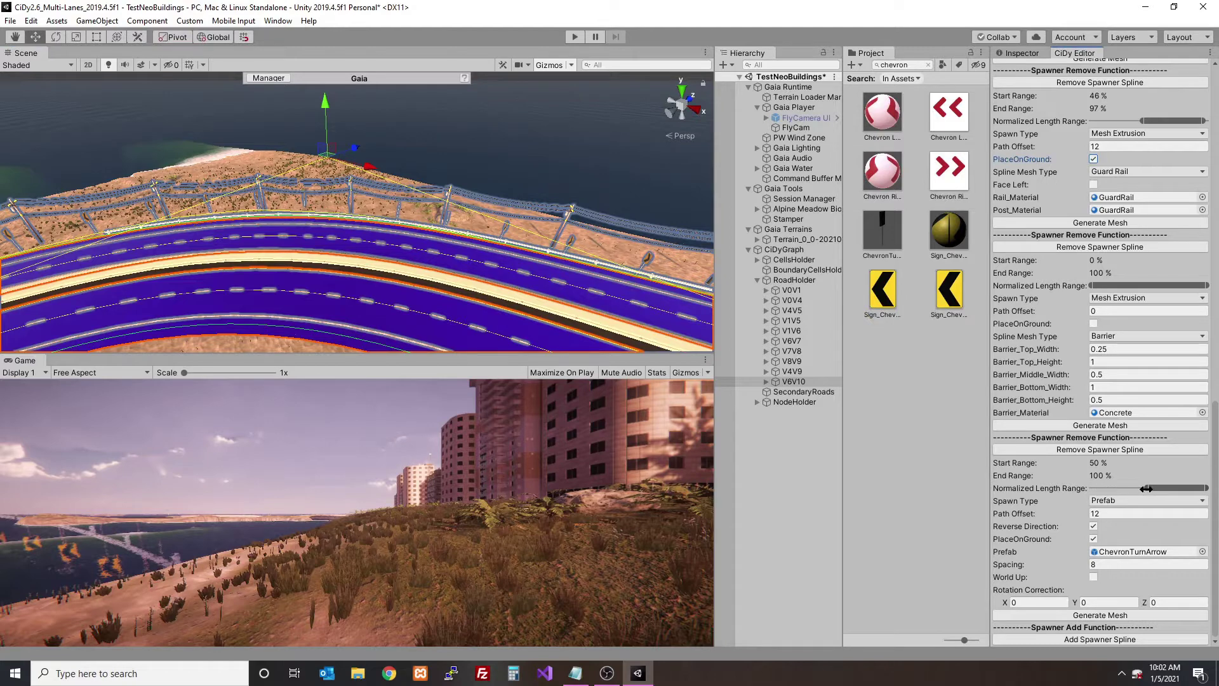
{"action": "left_click", "coordinate": [1093, 616]}
Step: Set the chevron spawner's range to 49–89 % and path offset to 11.5, and the guard rail's path offset to 12.5, regenerating both
{"action": "left_click", "coordinate": [449, 252]}
{"action": "left_click_drag", "start_coordinate": [498, 276], "coordinate": [414, 273], "text": "alt"}
{"action": "scroll", "coordinate": [414, 273], "scroll_direction": "down", "scroll_amount": 6}
{"action": "left_click", "coordinate": [366, 290]}
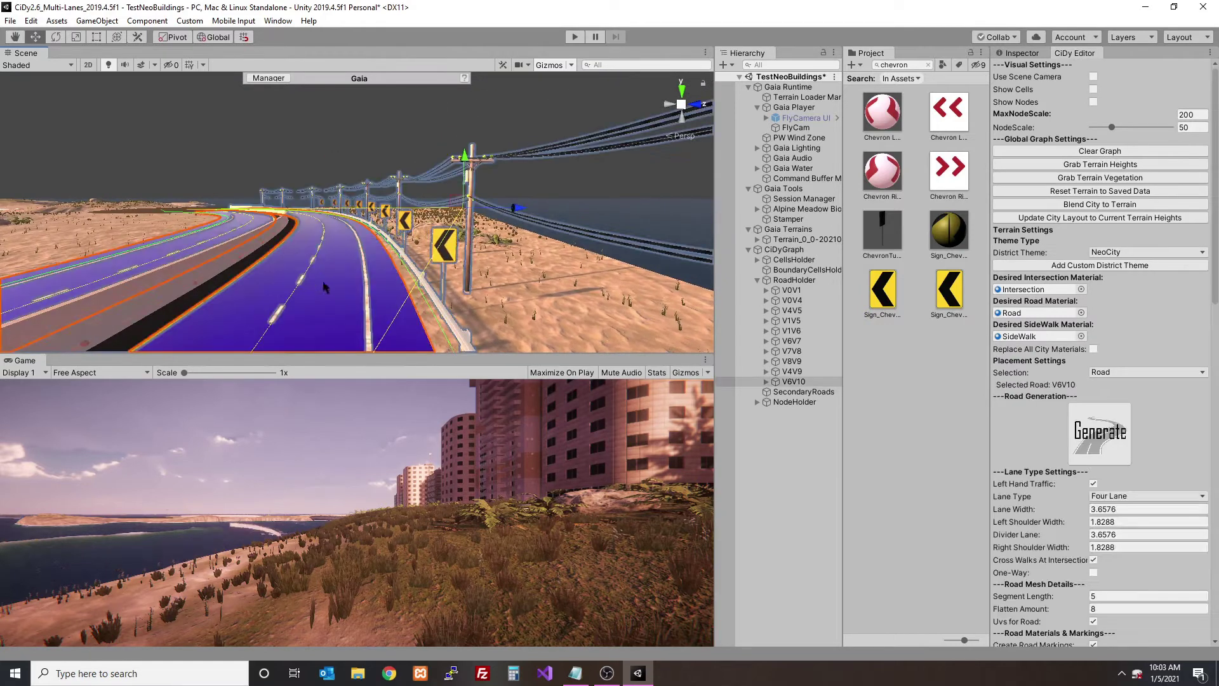
{"action": "scroll", "coordinate": [1071, 435], "scroll_direction": "down", "scroll_amount": 16}
{"action": "scroll", "coordinate": [1071, 438], "scroll_direction": "down", "scroll_amount": 10}
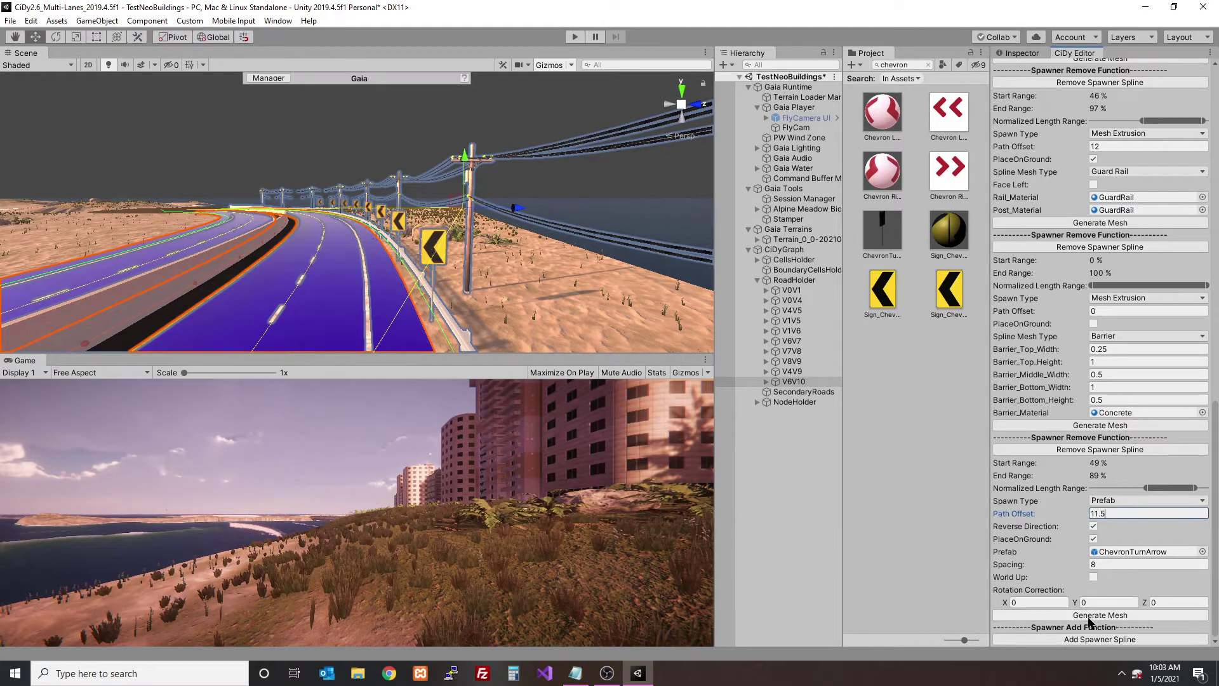
{"action": "scroll", "coordinate": [1084, 452], "scroll_direction": "up", "scroll_amount": 3}
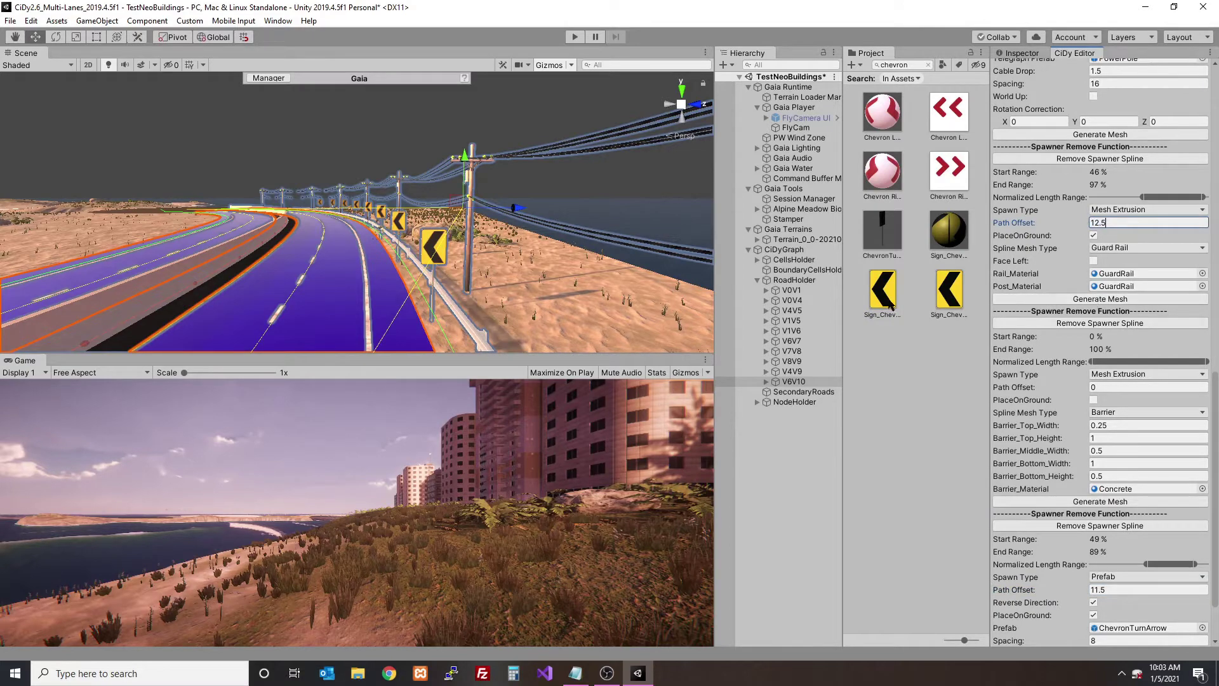
Step: Reselect the road, shift the chevron spawner's range to 53–93 %, regenerate the signs and deselect the road
{"action": "left_click", "coordinate": [327, 282]}
{"action": "left_click_drag", "start_coordinate": [327, 281], "coordinate": [407, 262], "text": "alt"}
{"action": "right_click_drag", "start_coordinate": [408, 266], "coordinate": [358, 266]}
{"action": "left_click", "coordinate": [358, 266]}
{"action": "scroll", "coordinate": [1120, 433], "scroll_direction": "down", "scroll_amount": 10}
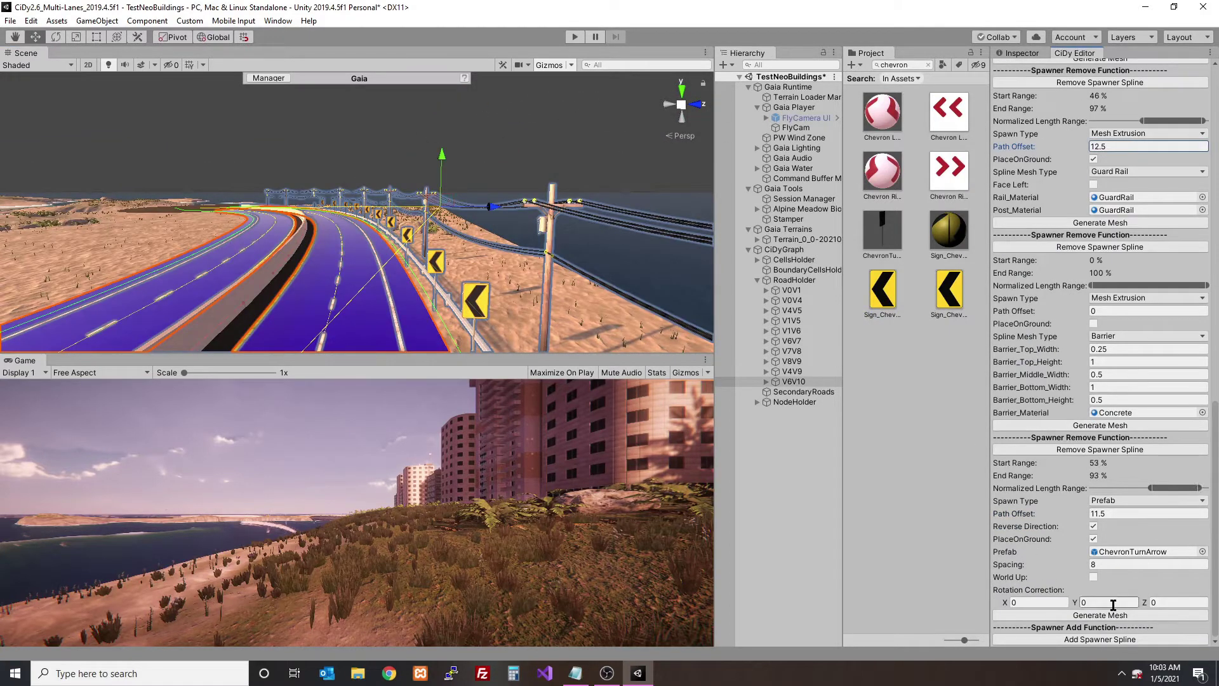
{"action": "left_click", "coordinate": [337, 270]}
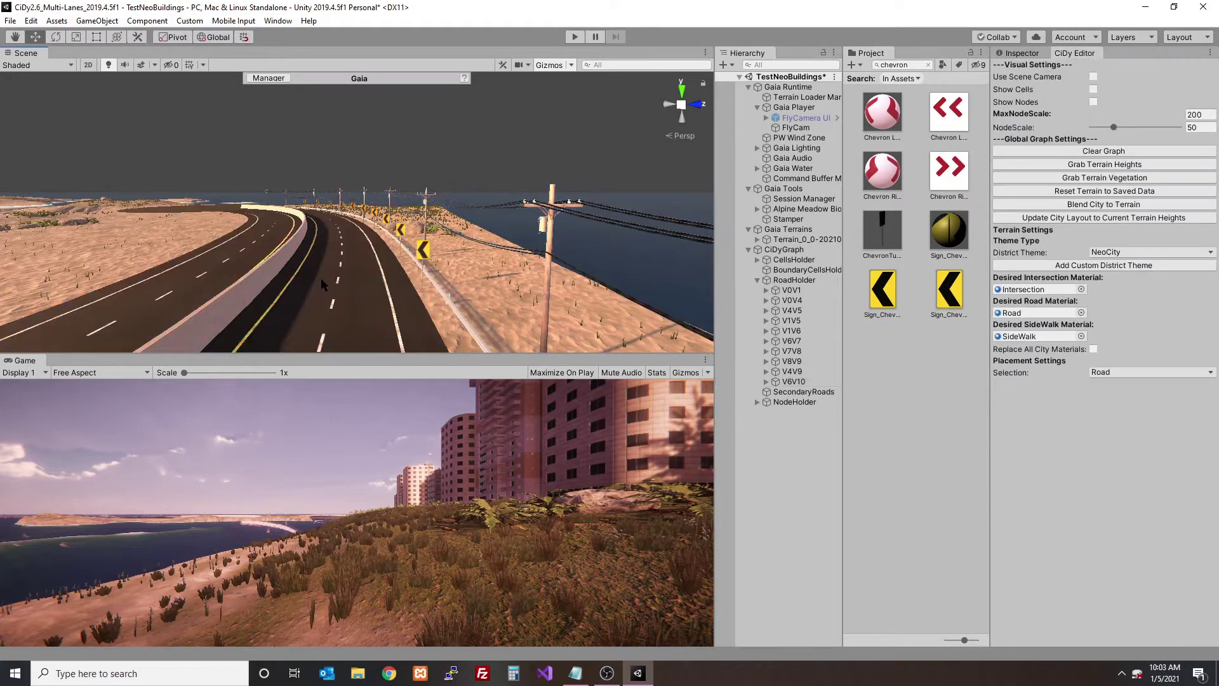
Step: Reselect the road, set the chevron spawner's start range to 66 %, regenerate the signs and deselect the road
{"action": "left_click_drag", "start_coordinate": [337, 270], "coordinate": [448, 329], "text": "alt"}
{"action": "left_click", "coordinate": [470, 302]}
{"action": "scroll", "coordinate": [1153, 487], "scroll_direction": "down", "scroll_amount": 15}
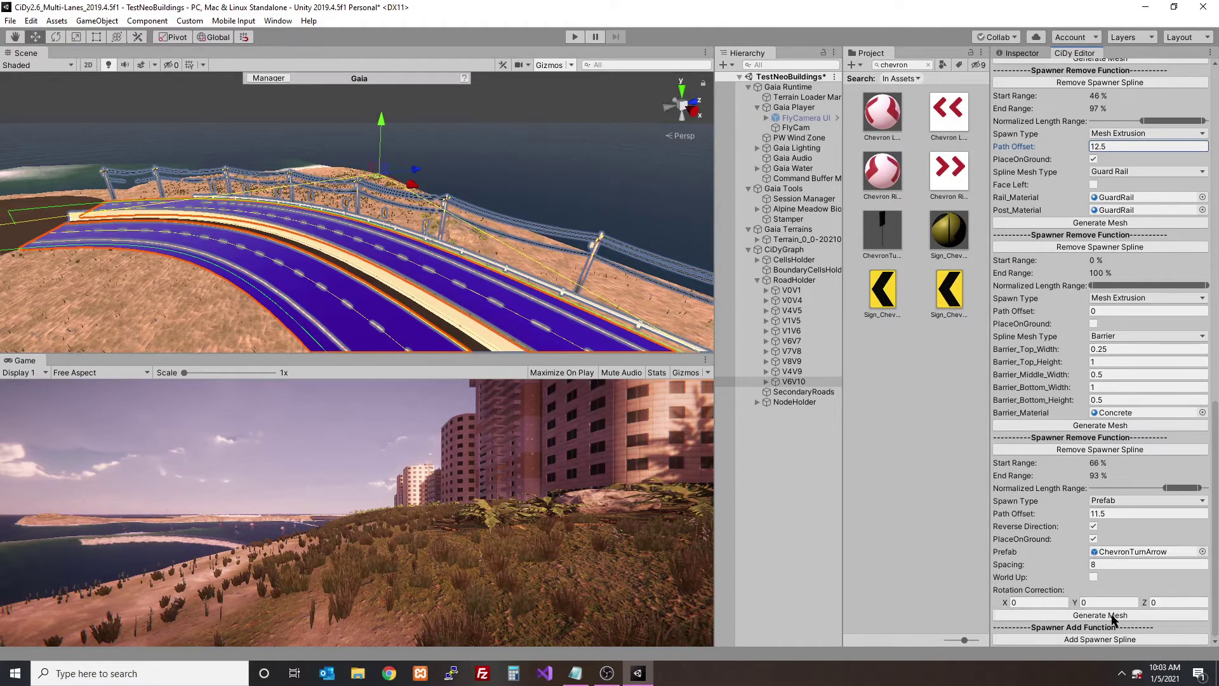
{"action": "left_click", "coordinate": [481, 285]}
{"action": "right_click_drag", "start_coordinate": [481, 286], "coordinate": [392, 283]}
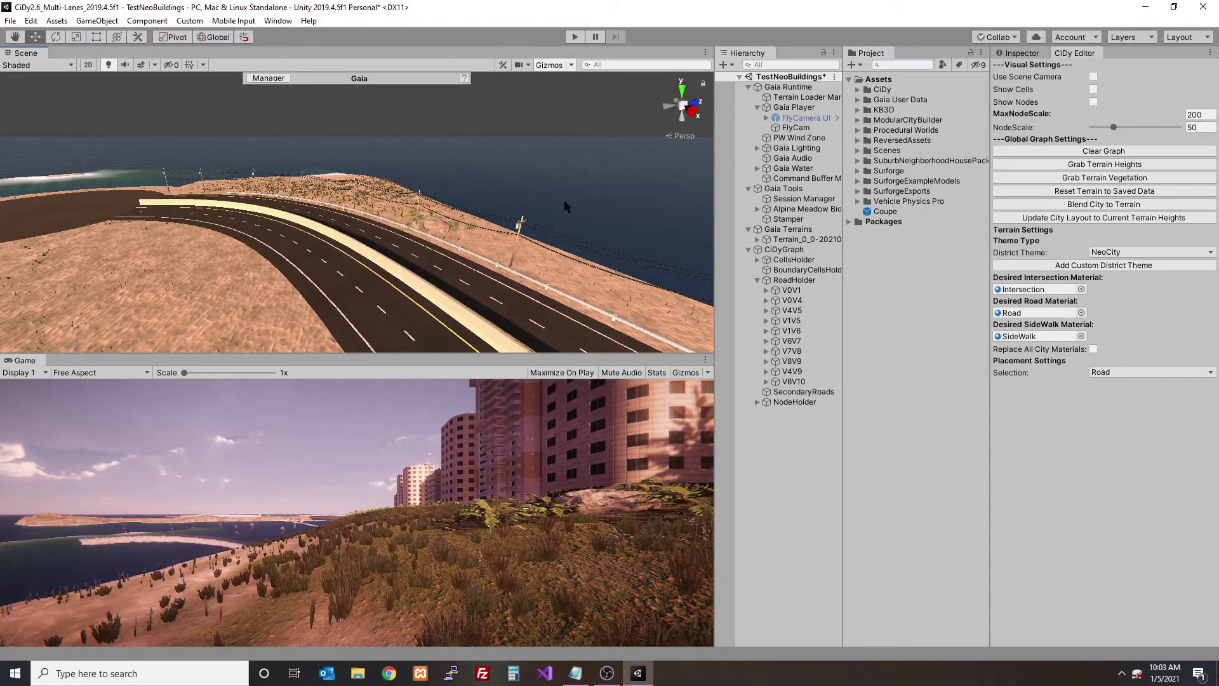
Step: Run the scene and fly the camera over the terrain to view the city and its roads
{"action": "right_click_drag", "start_coordinate": [478, 199], "coordinate": [506, 280]}
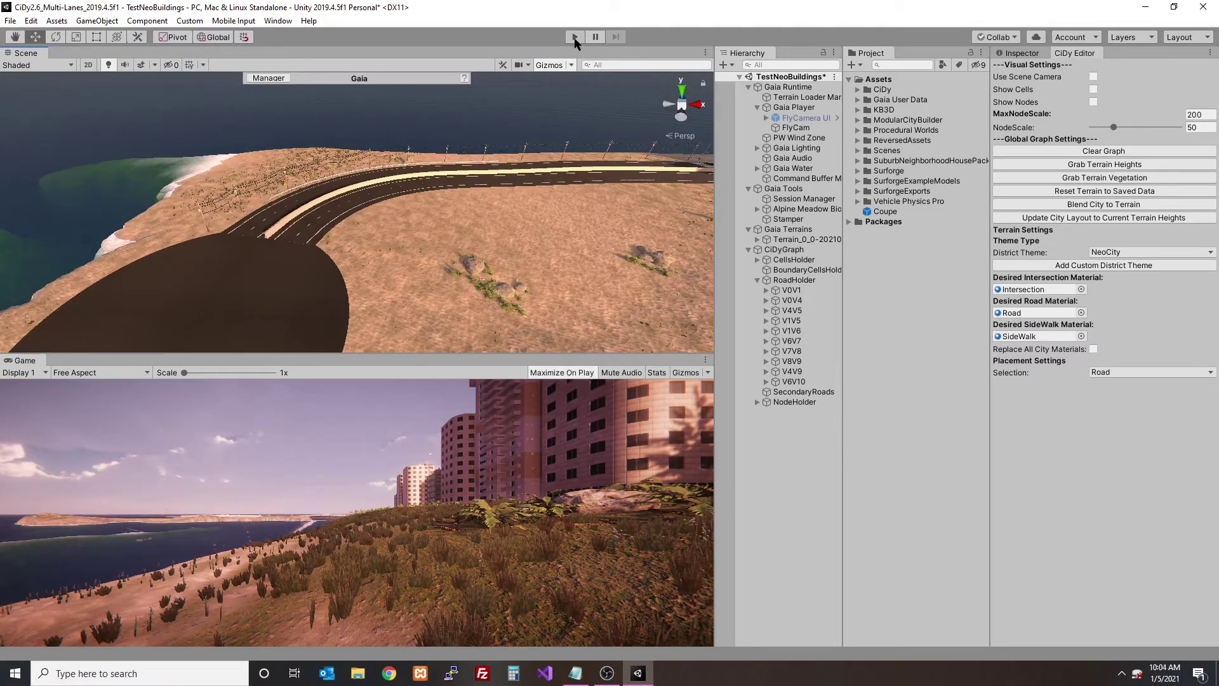
{"action": "left_click", "coordinate": [574, 38]}
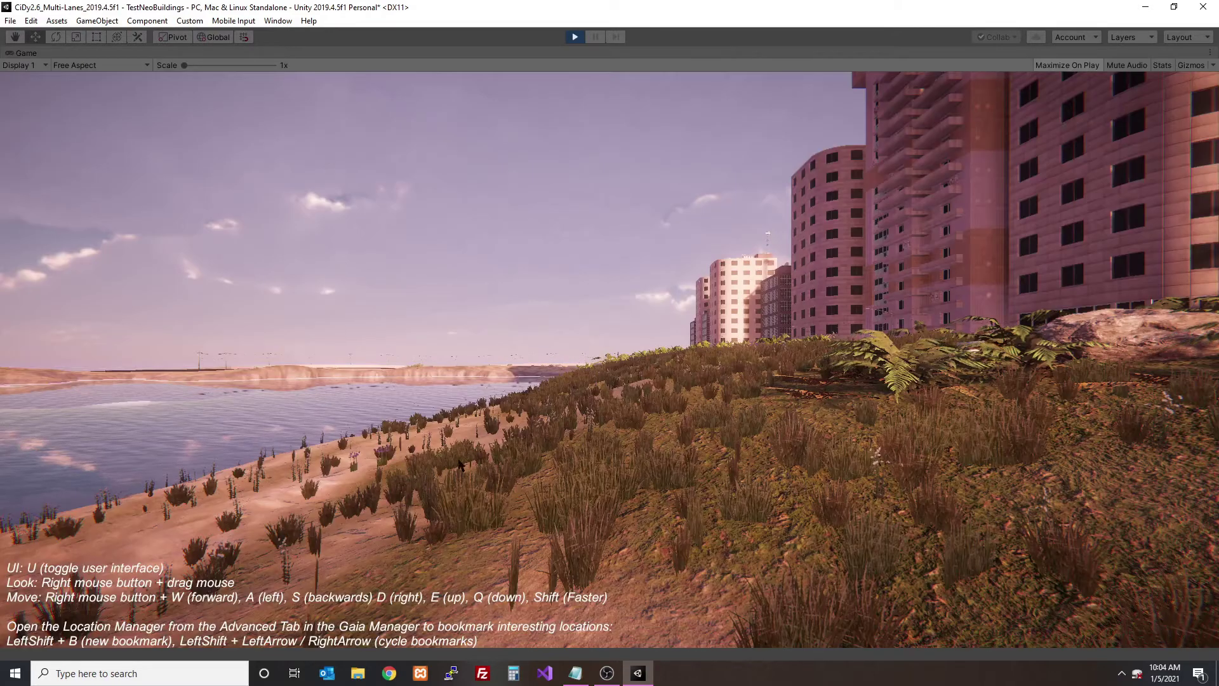
{"action": "right_click_drag", "start_coordinate": [458, 459], "coordinate": [1140, 434]}
{"action": "key", "text": "w"}
{"action": "key", "text": "e"}
{"action": "right_click_drag", "start_coordinate": [918, 416], "coordinate": [1197, 544]}
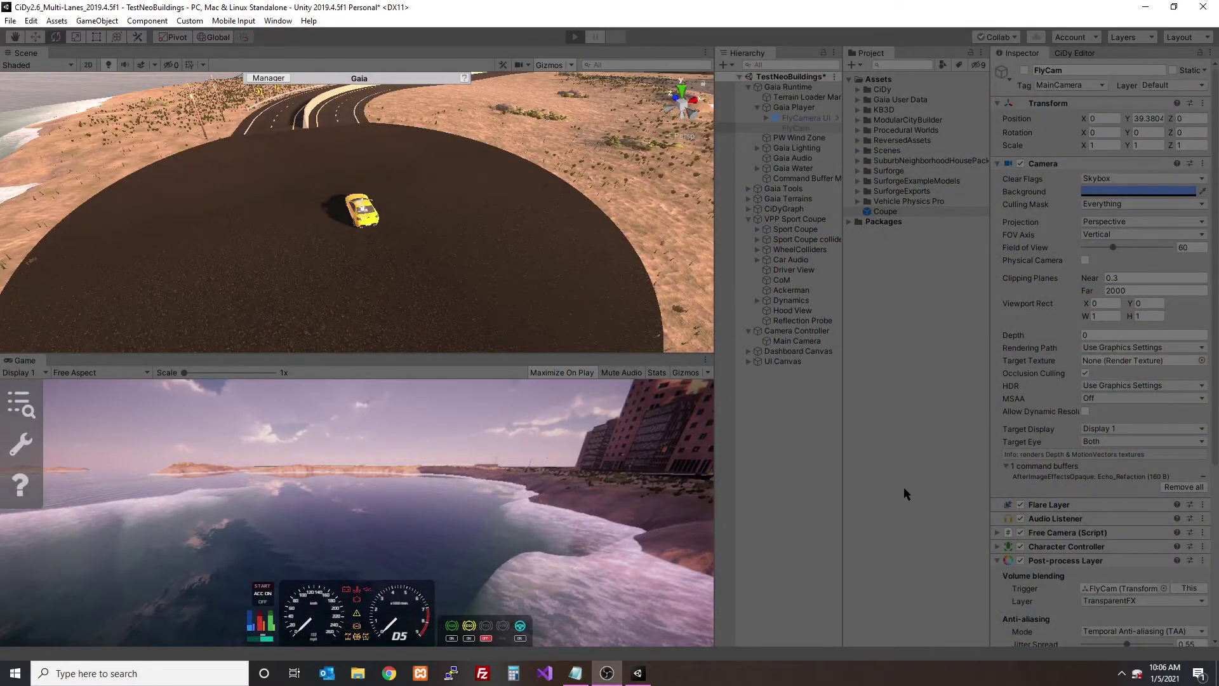
Step: Run the scene with the sports coupe, start the engine, set off and switch from the driver view to the chase camera
{"action": "key", "text": "ctrl+p"}
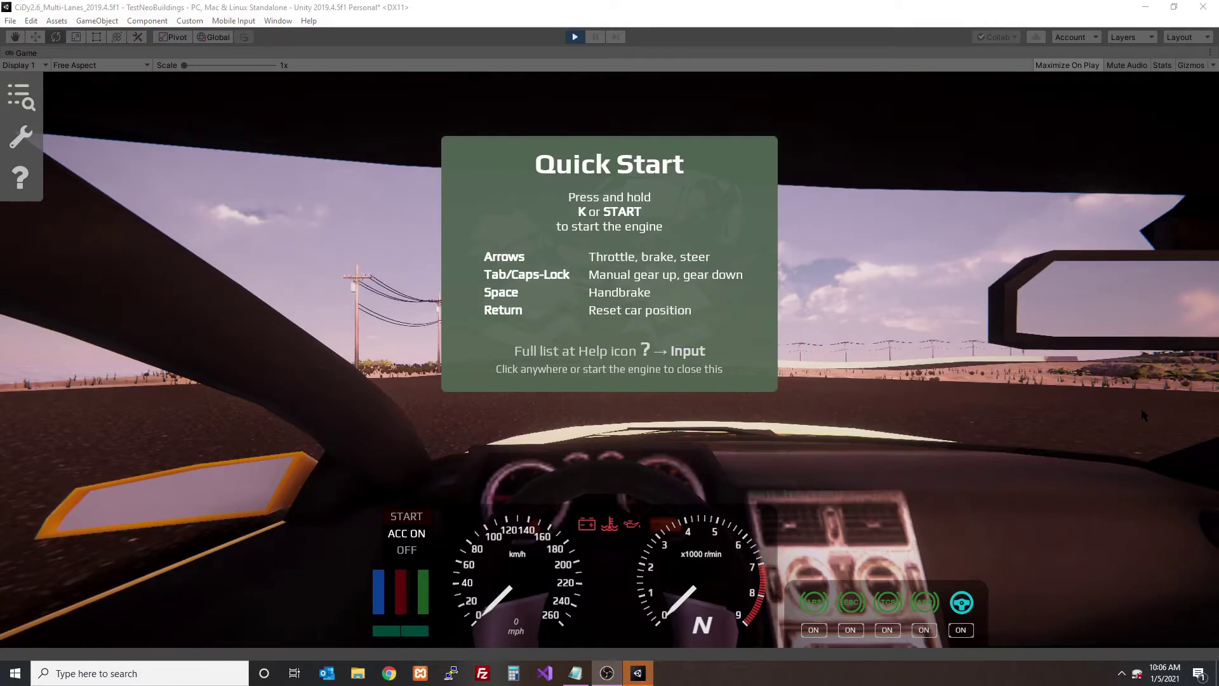
{"action": "key", "text": "k"}
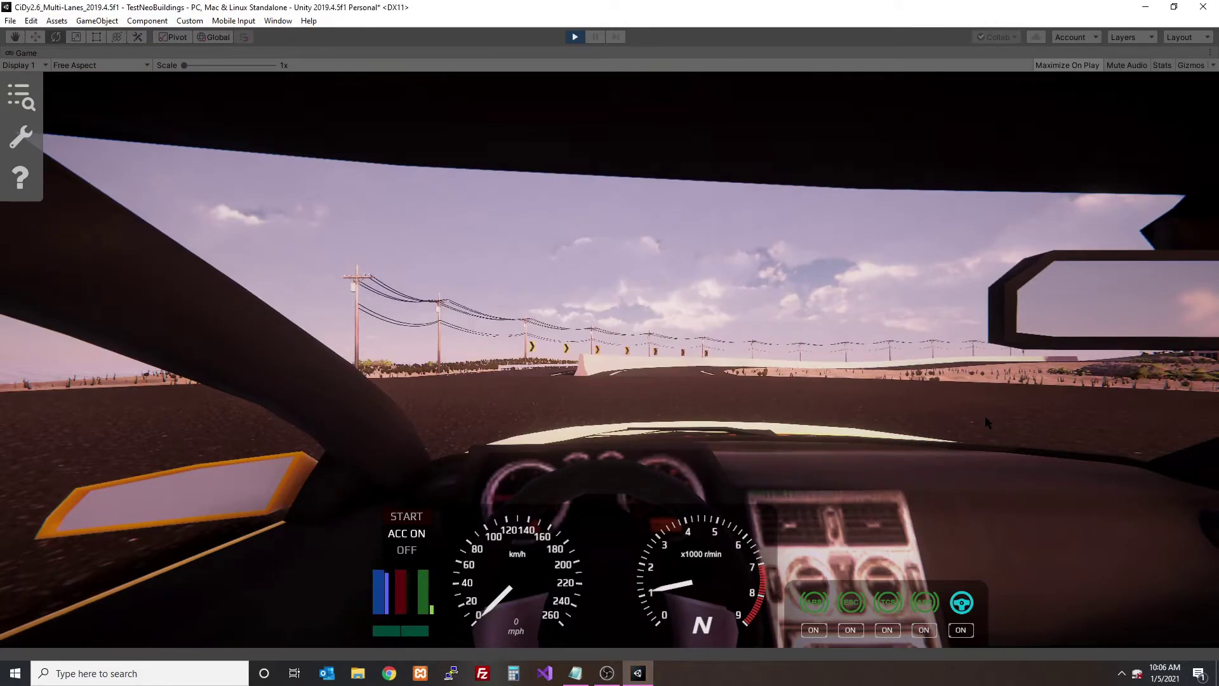
{"action": "key", "text": "Up"}
{"action": "key", "text": "c"}
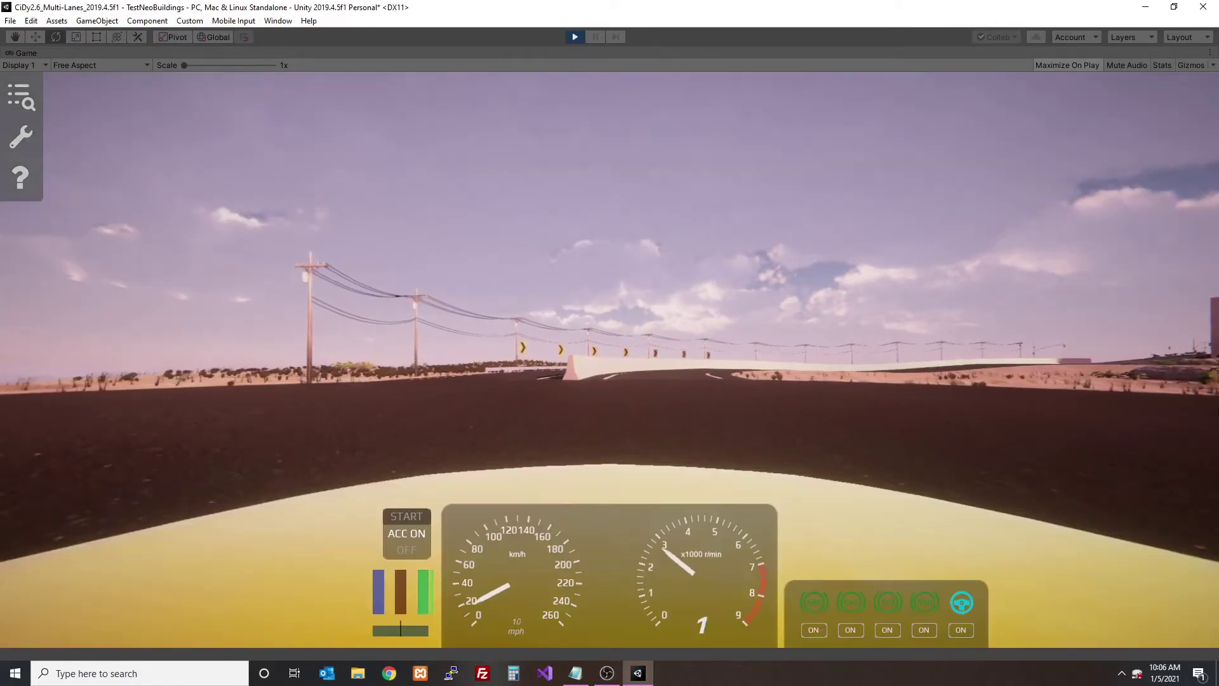
{"action": "key", "text": "c"}
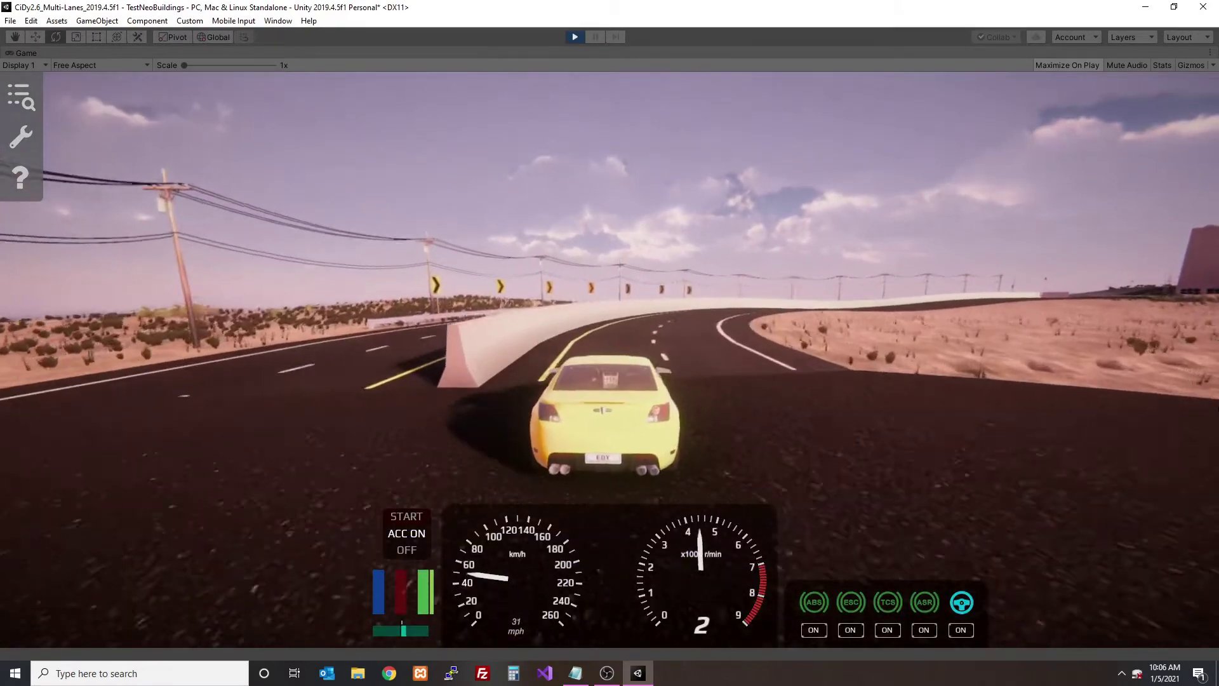
Step: Test-drive the coupe along the divided road to the city intersection, turn around and head back
{"action": "key", "text": "Right"}
{"action": "key", "text": "Right"}
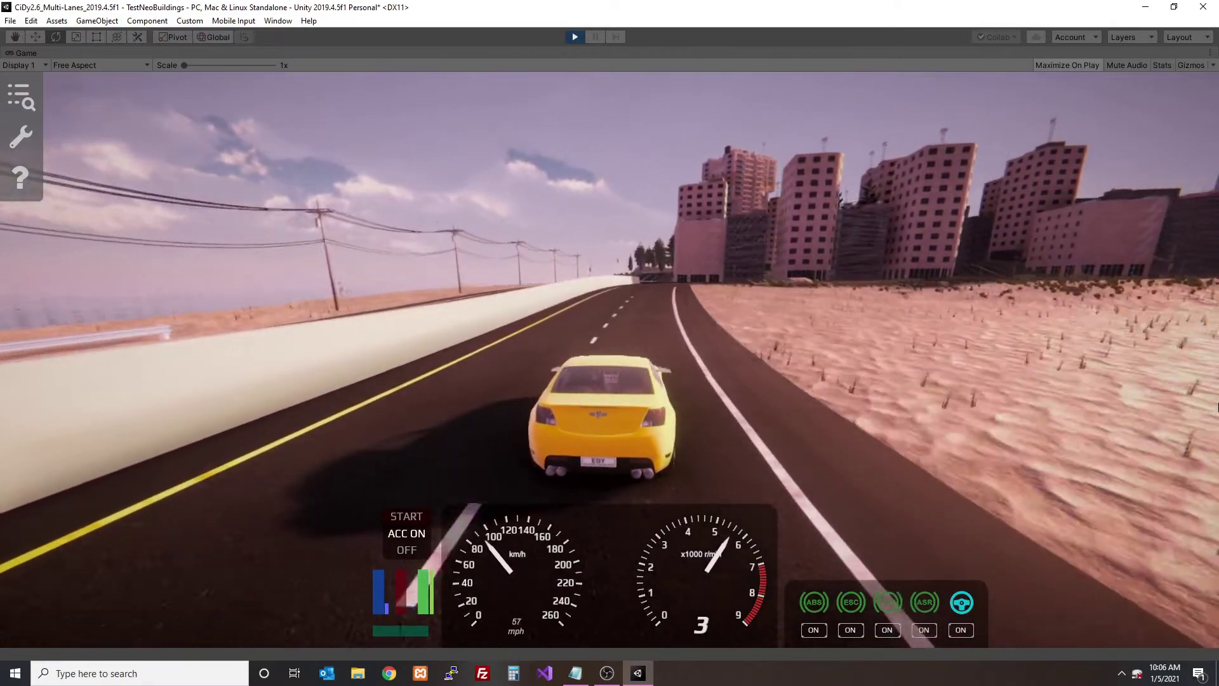
{"action": "key", "text": "Down"}
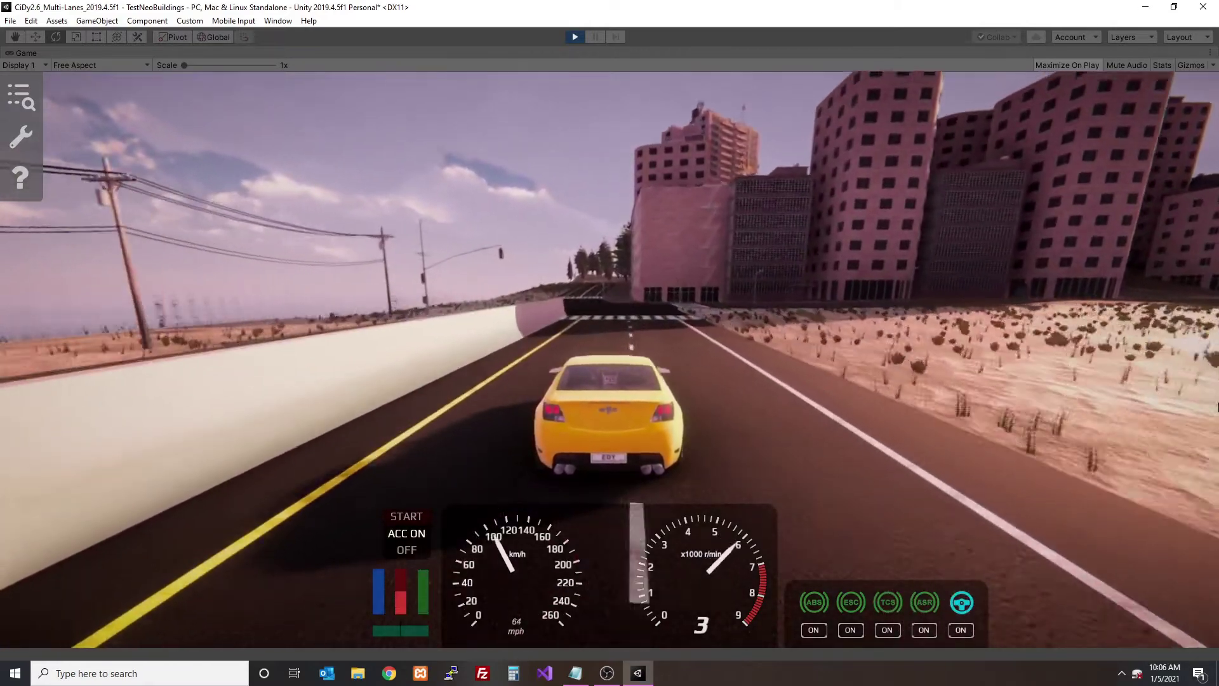
{"action": "key", "text": "Left"}
{"action": "key", "text": "space"}
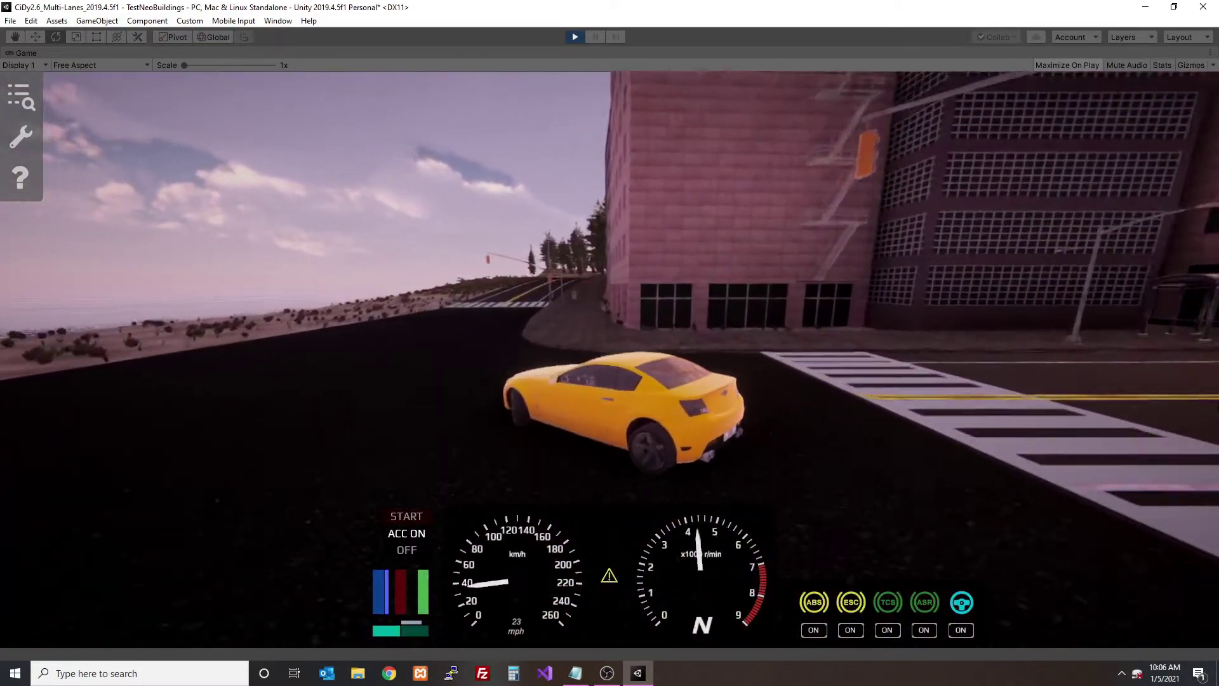
{"action": "key", "text": "Left"}
{"action": "key", "text": "Up"}
{"action": "key", "text": "Up"}
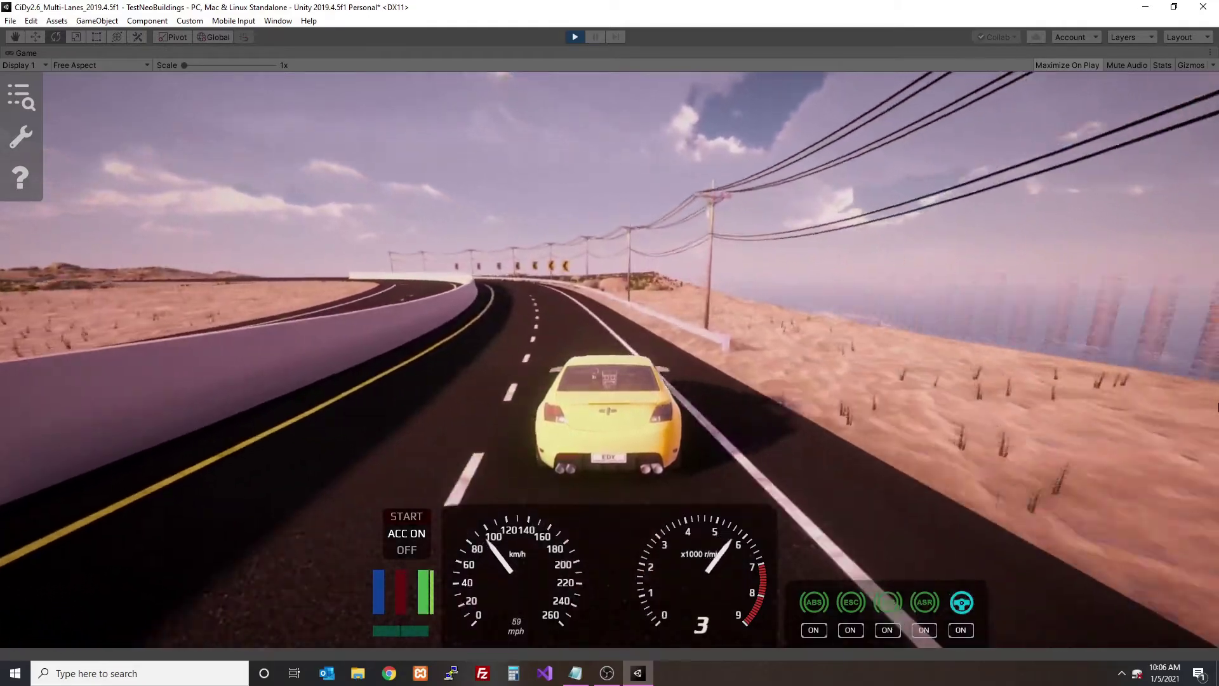
Step: Drive along the guard rail and chevron signs to the round dead end and swing the car around with the handbrake
{"action": "key", "text": "Left"}
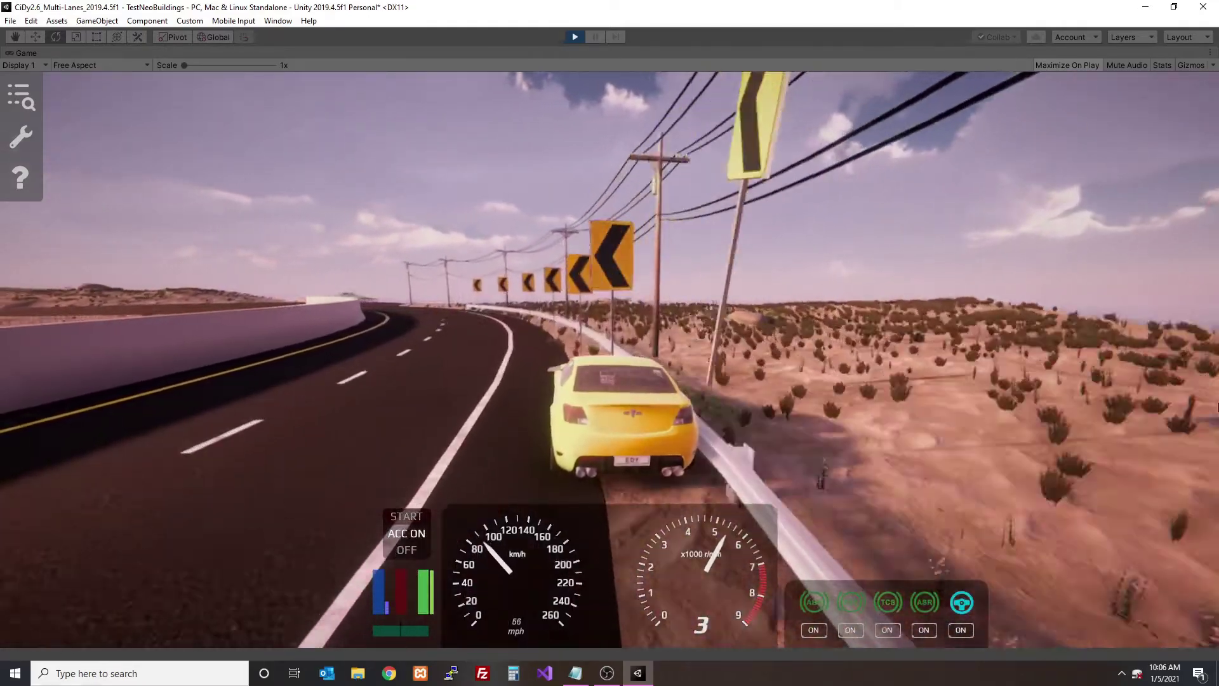
{"action": "key", "text": "Left"}
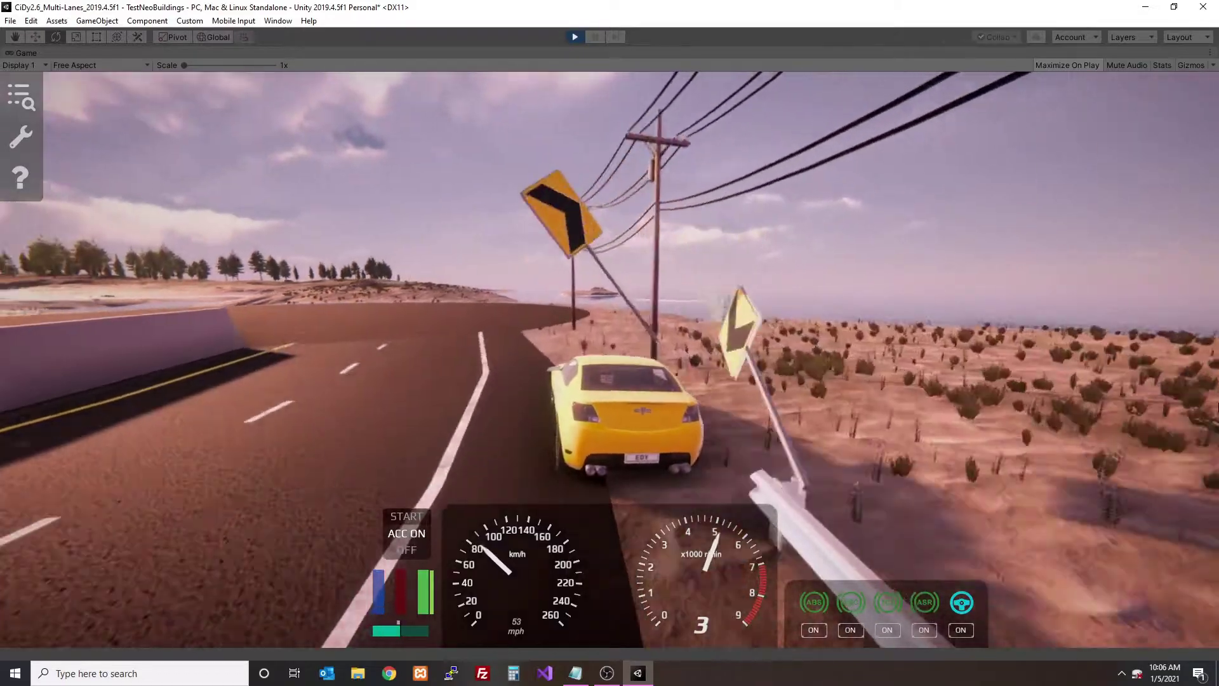
{"action": "key", "text": "Left"}
{"action": "key", "text": "space"}
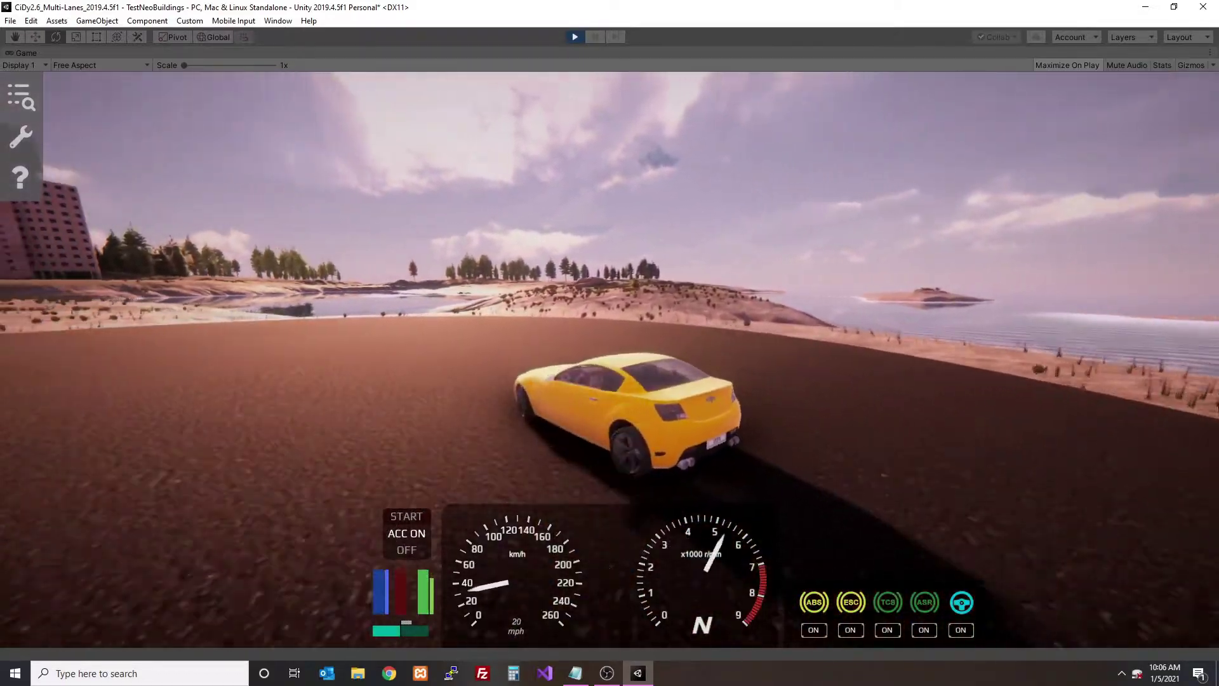
Step: Drive back to the city intersection and along the waterfront street beside the buildings
{"action": "key", "text": "Up"}
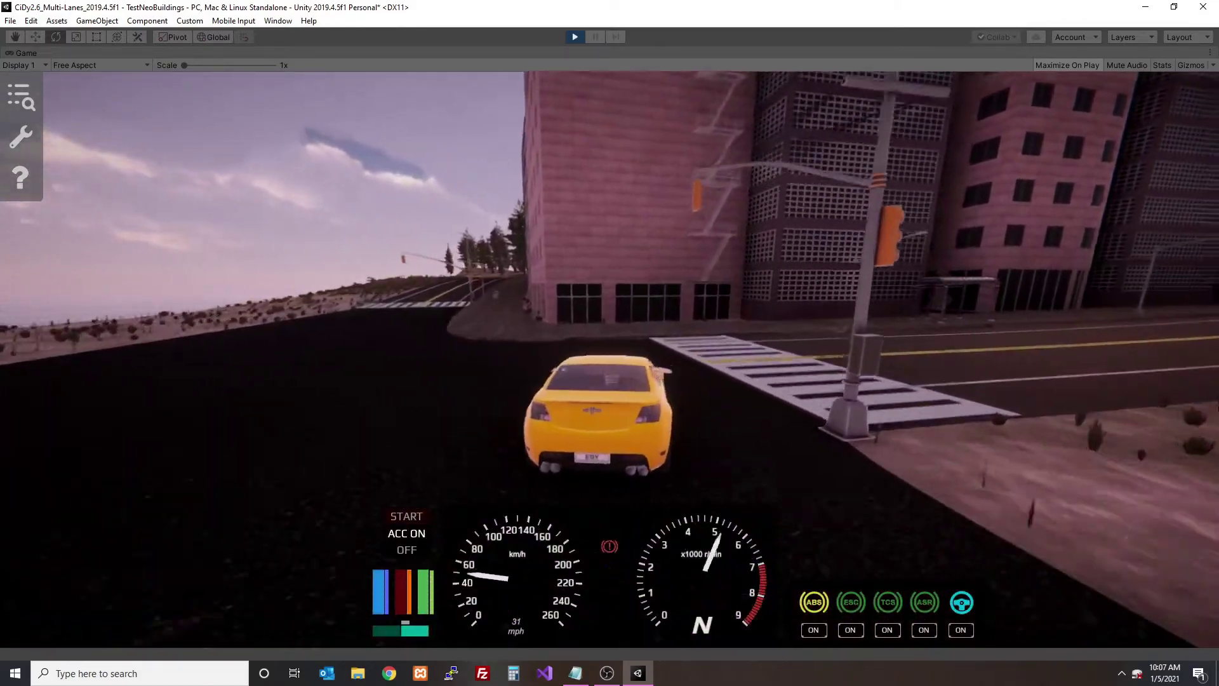
{"action": "key", "text": "d"}
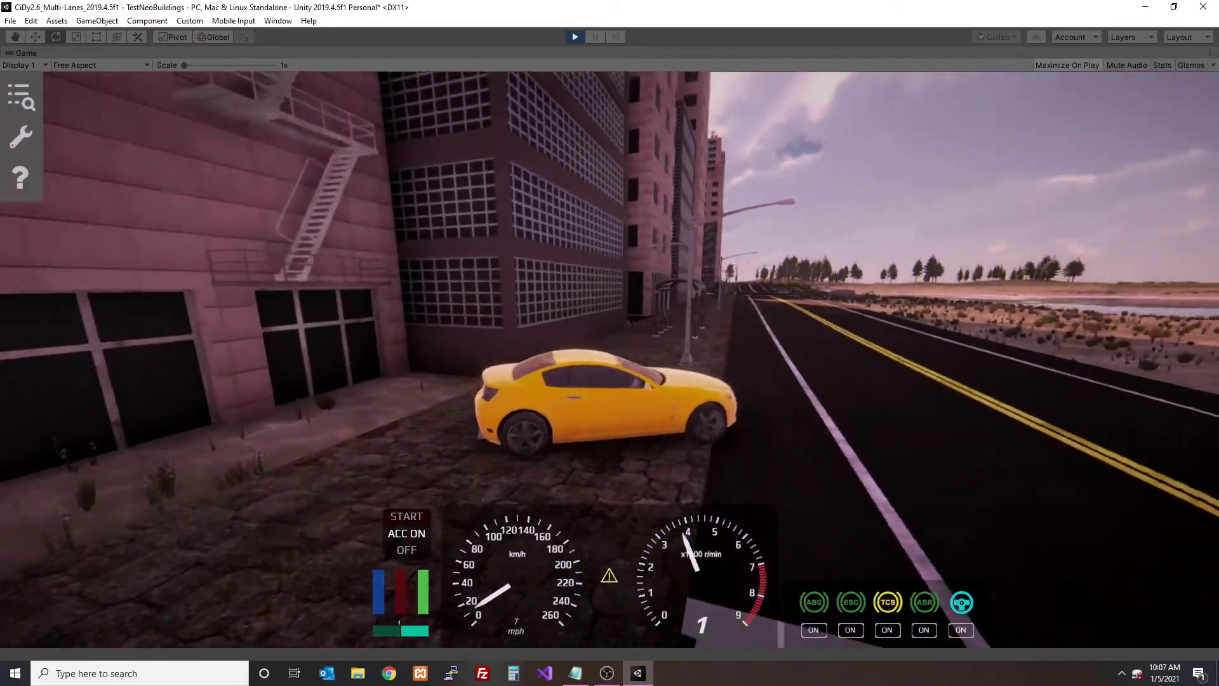
{"action": "key", "text": "a"}
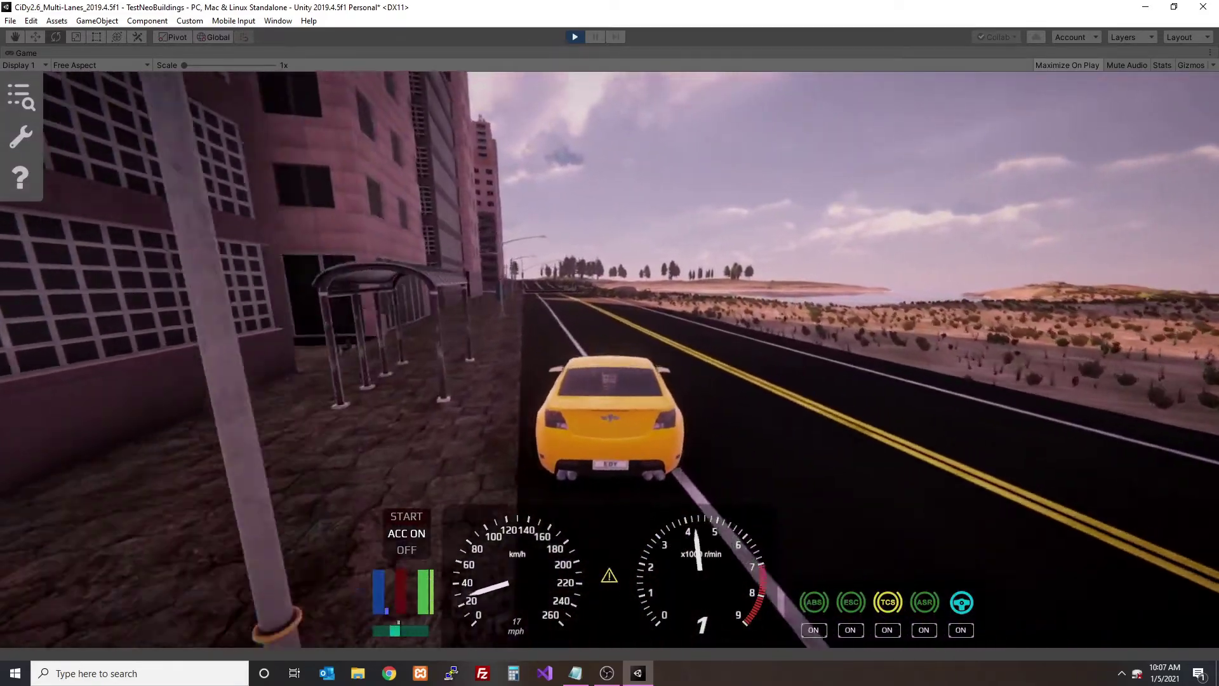
{"action": "key", "text": "w"}
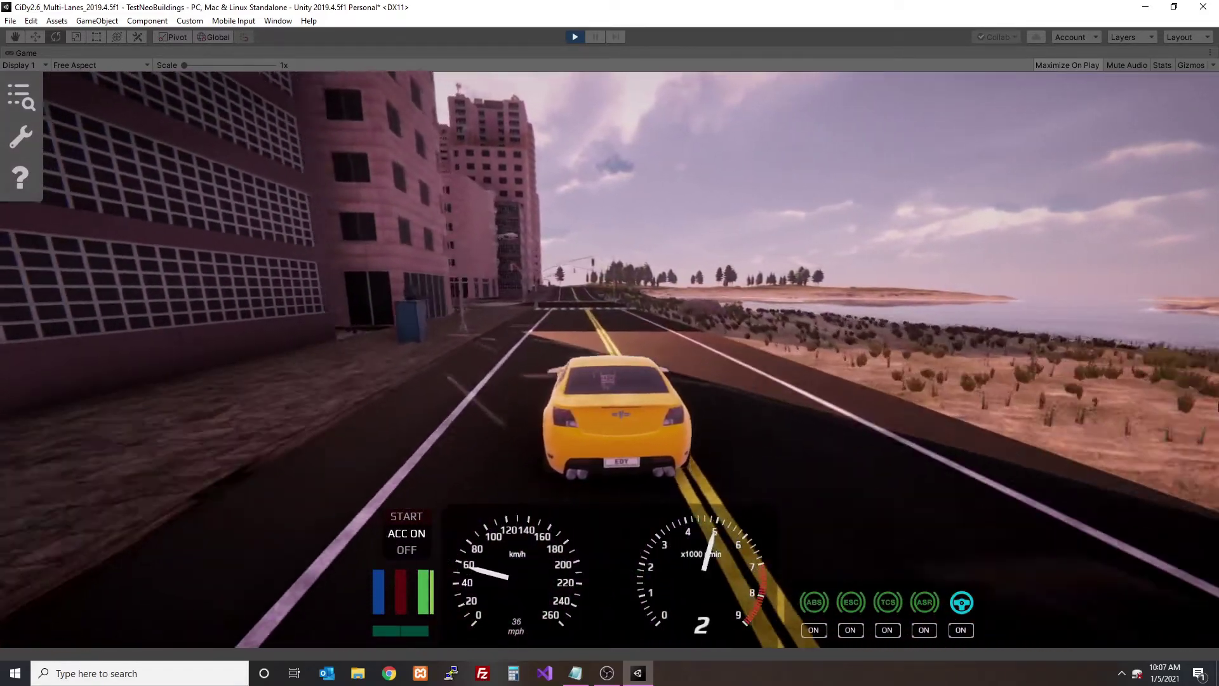
Step: Turn left at the crosswalk and drive through the inner city streets towards the forest intersection
{"action": "key", "text": "s"}
{"action": "key", "text": "a"}
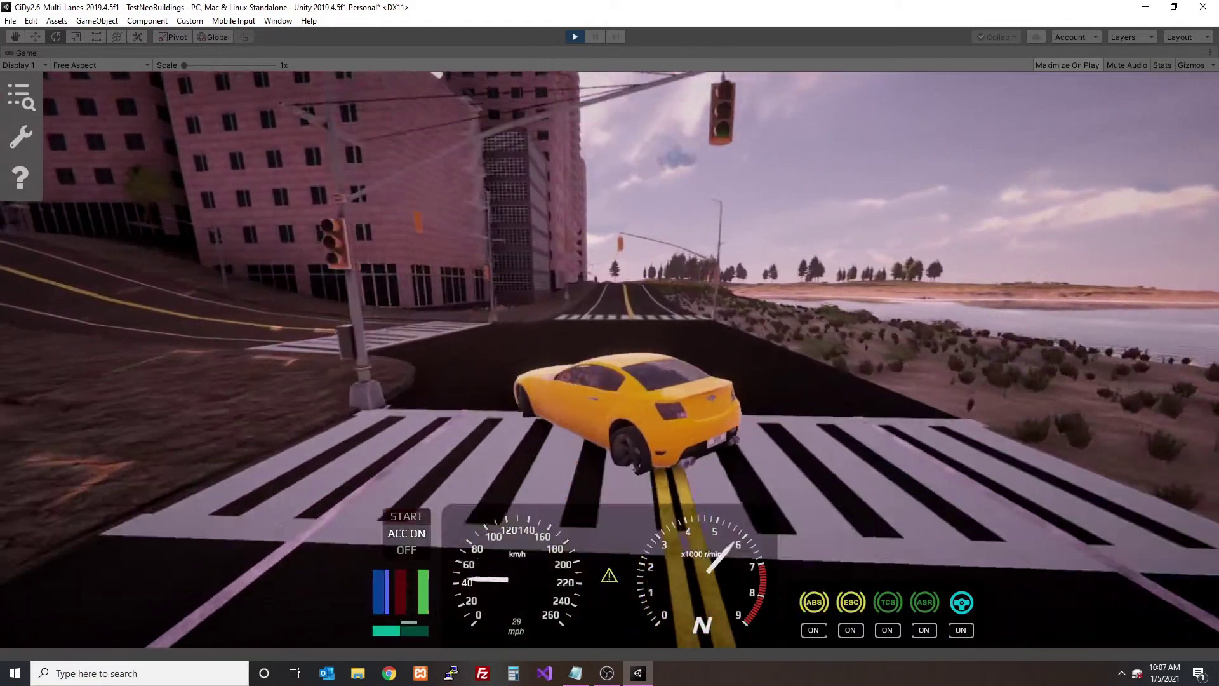
{"action": "key", "text": "w"}
{"action": "key", "text": "w"}
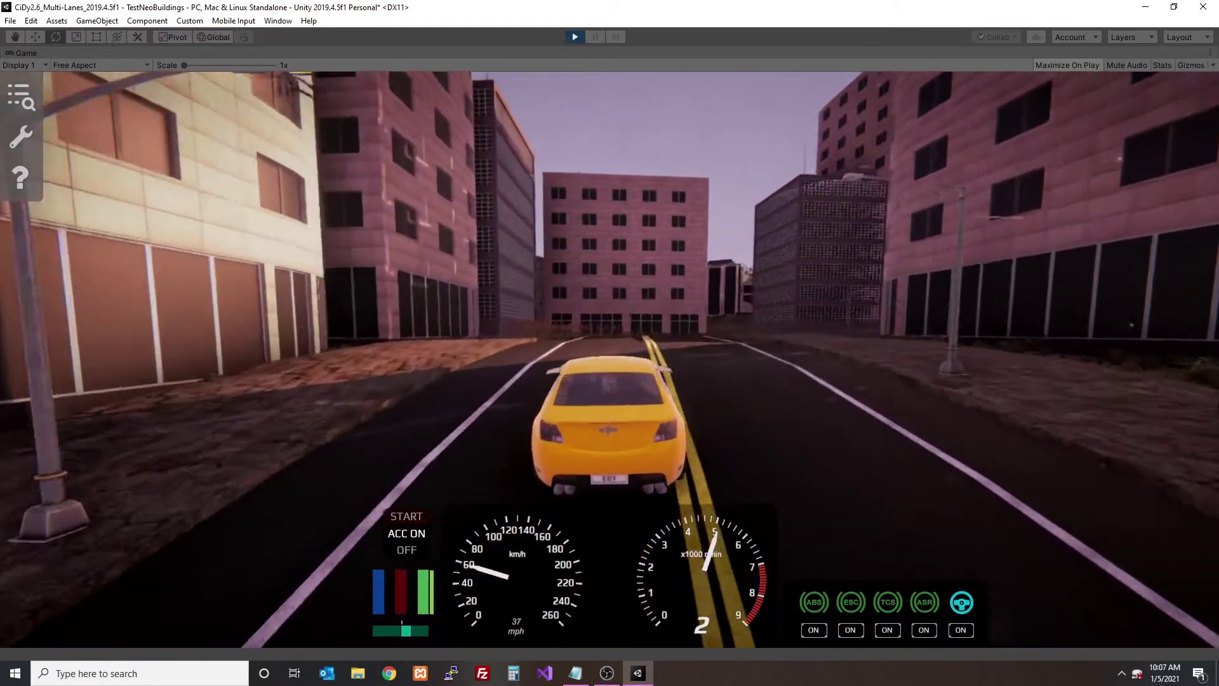
{"action": "key", "text": "d"}
{"action": "key", "text": "w"}
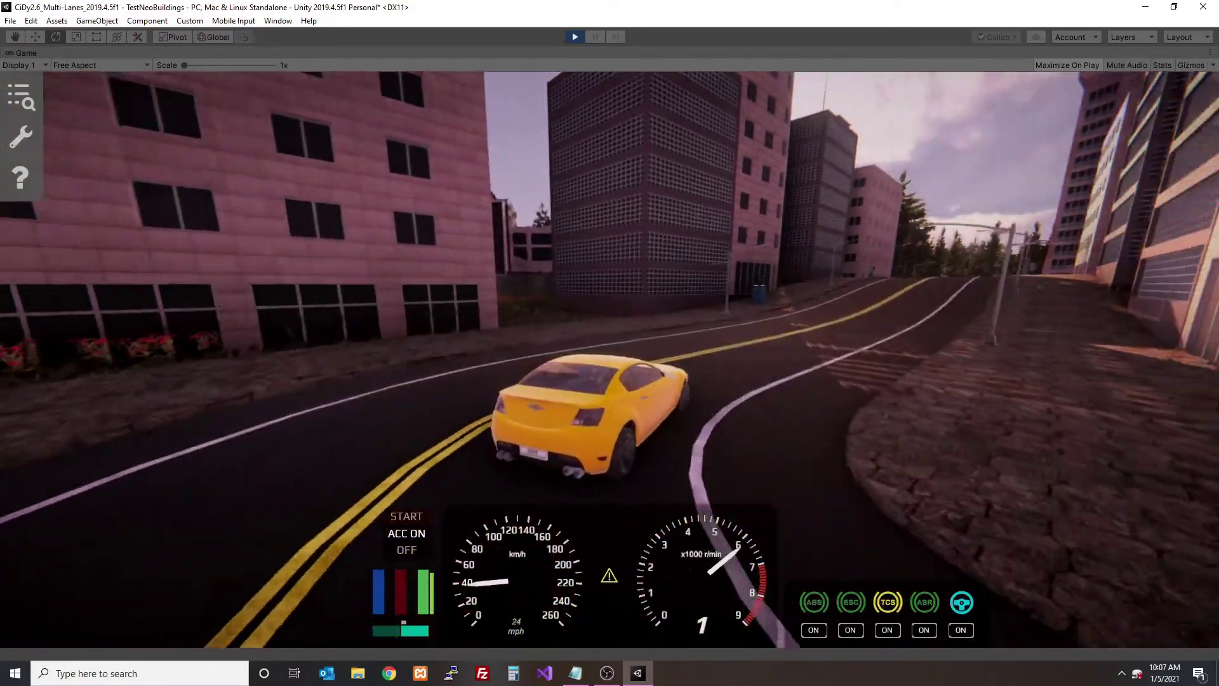
{"action": "key", "text": "w"}
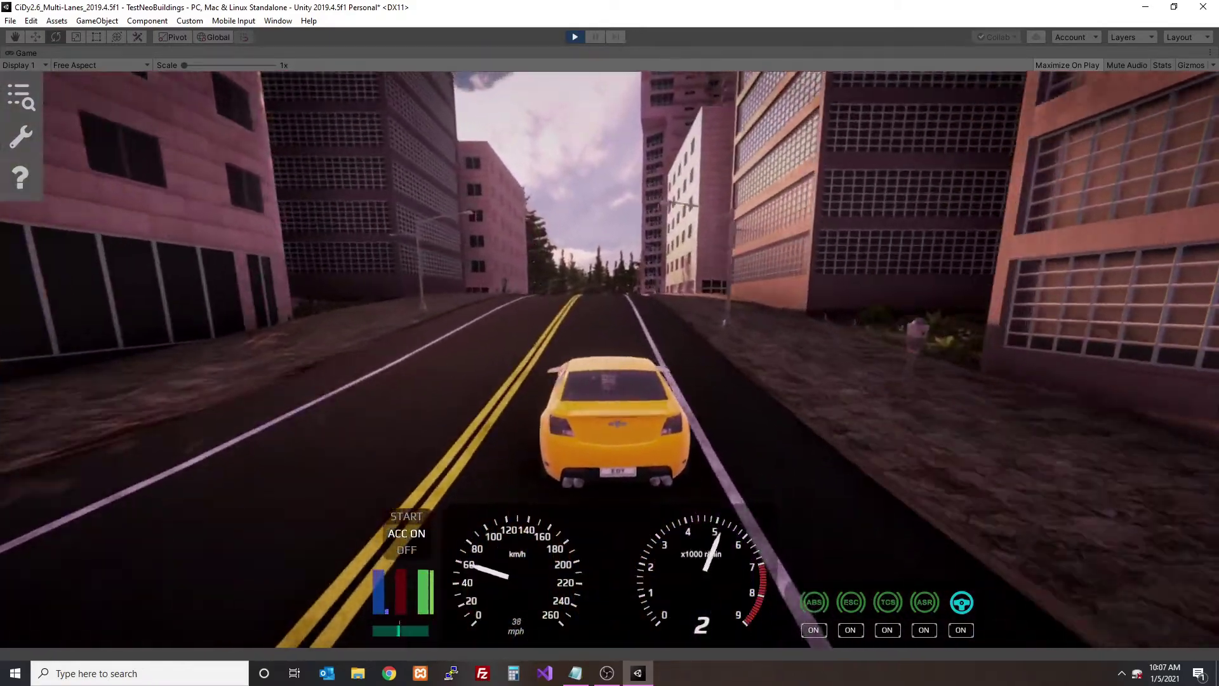
{"action": "key", "text": "w"}
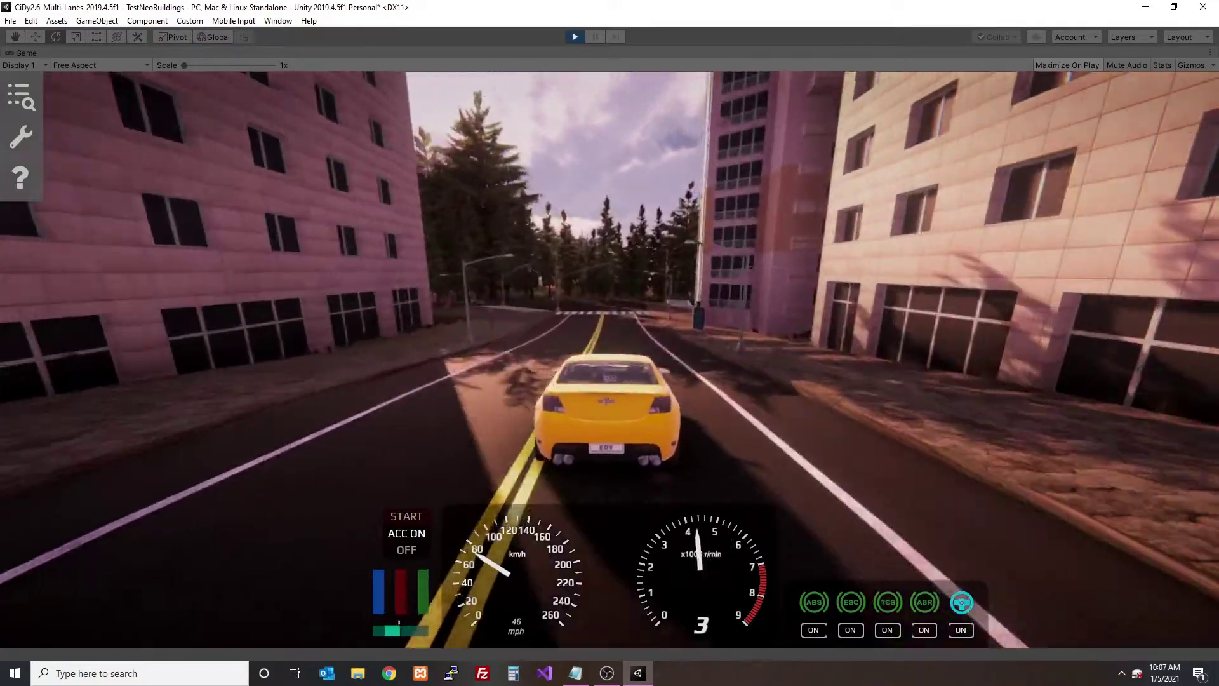
Step: Turn right at the forest intersection and follow the curving coastal road alongside the city buildings
{"action": "key", "text": "s"}
{"action": "key", "text": "a"}
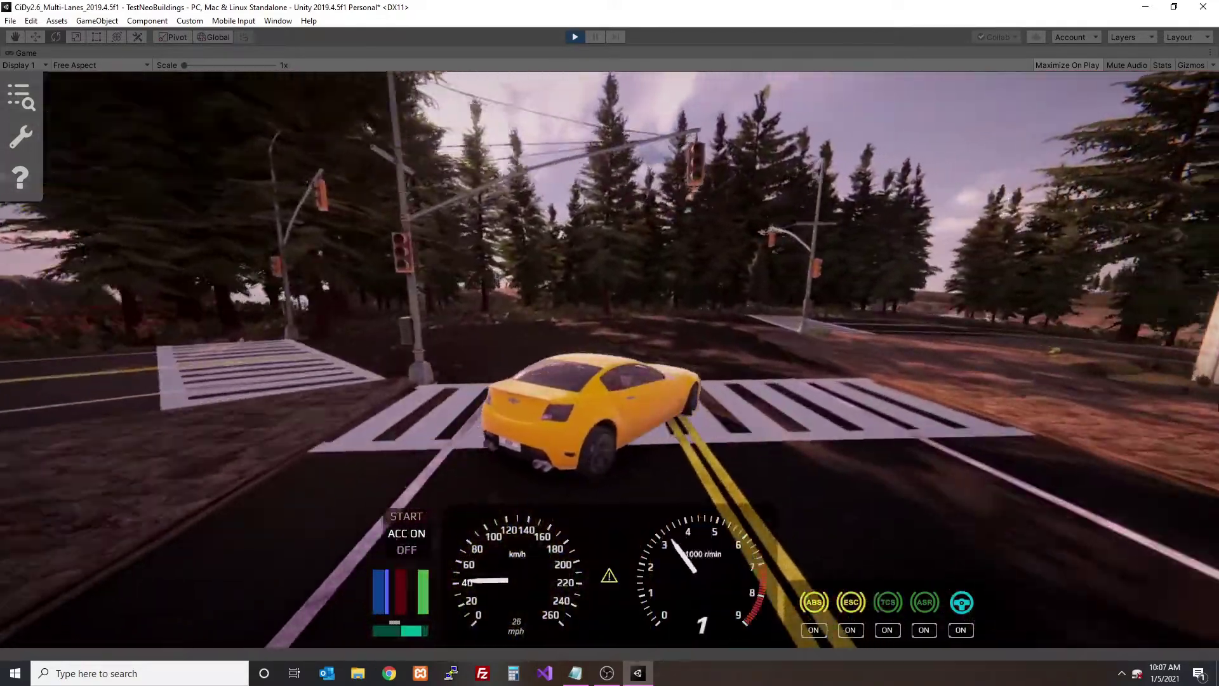
{"action": "key", "text": "w"}
{"action": "key", "text": "d"}
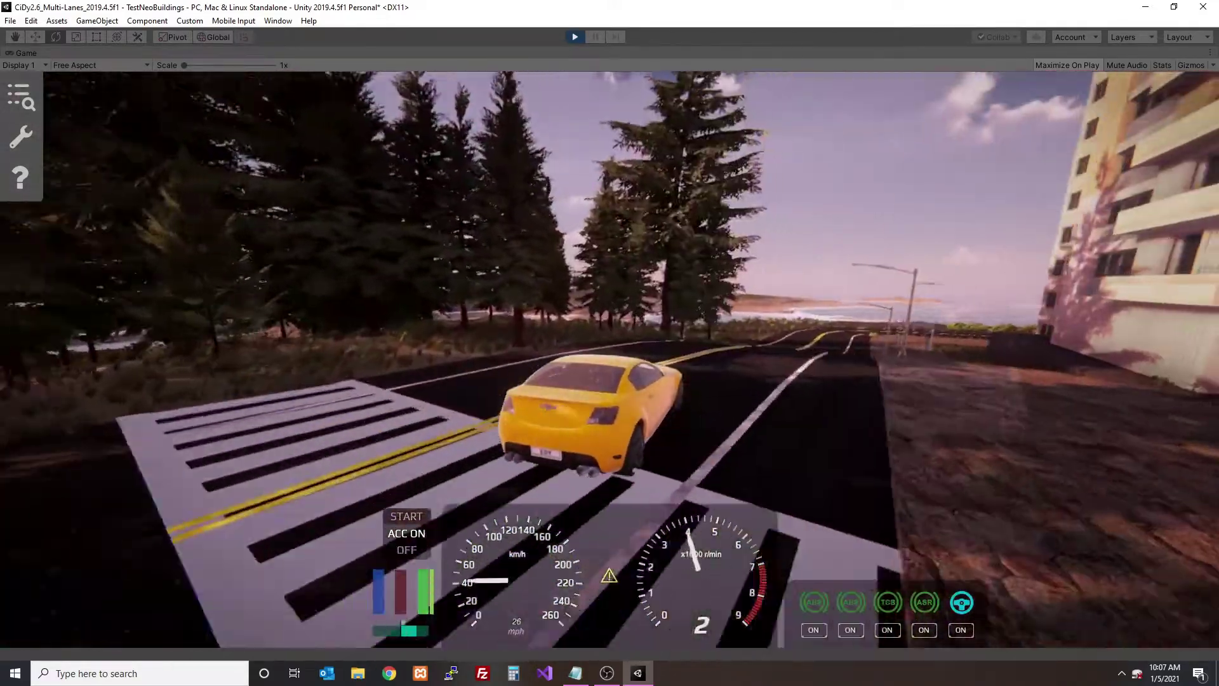
{"action": "key", "text": "w"}
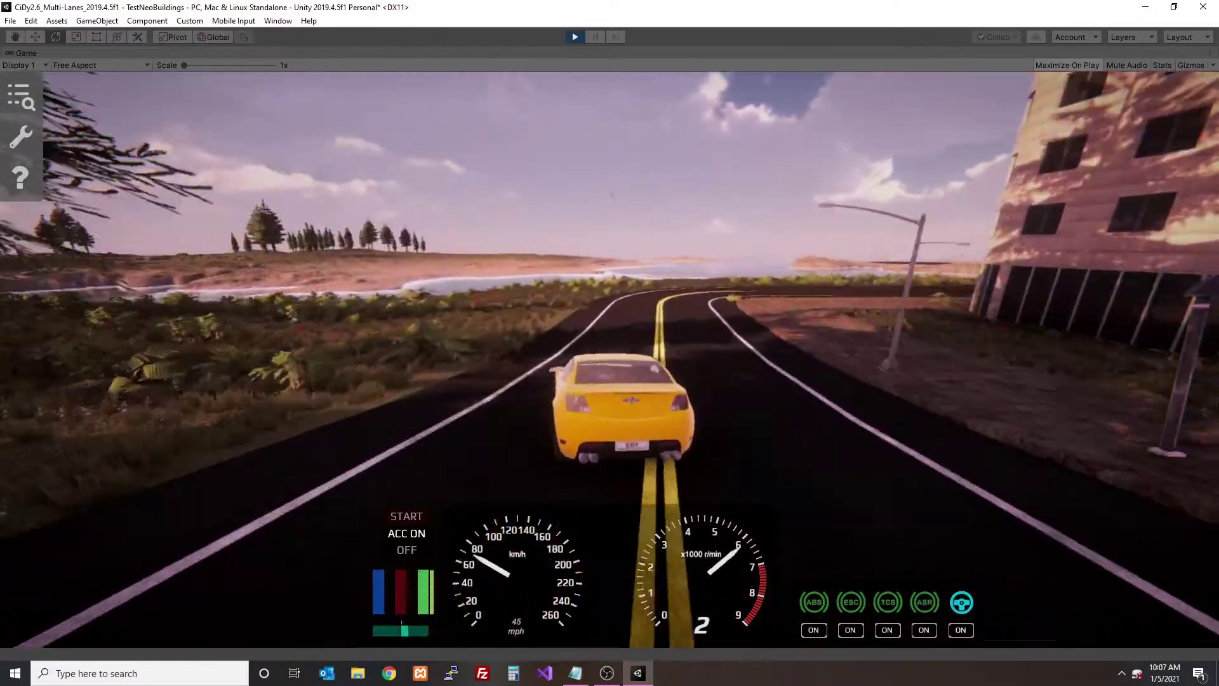
{"action": "key", "text": "s"}
{"action": "key", "text": "d"}
{"action": "key", "text": "w"}
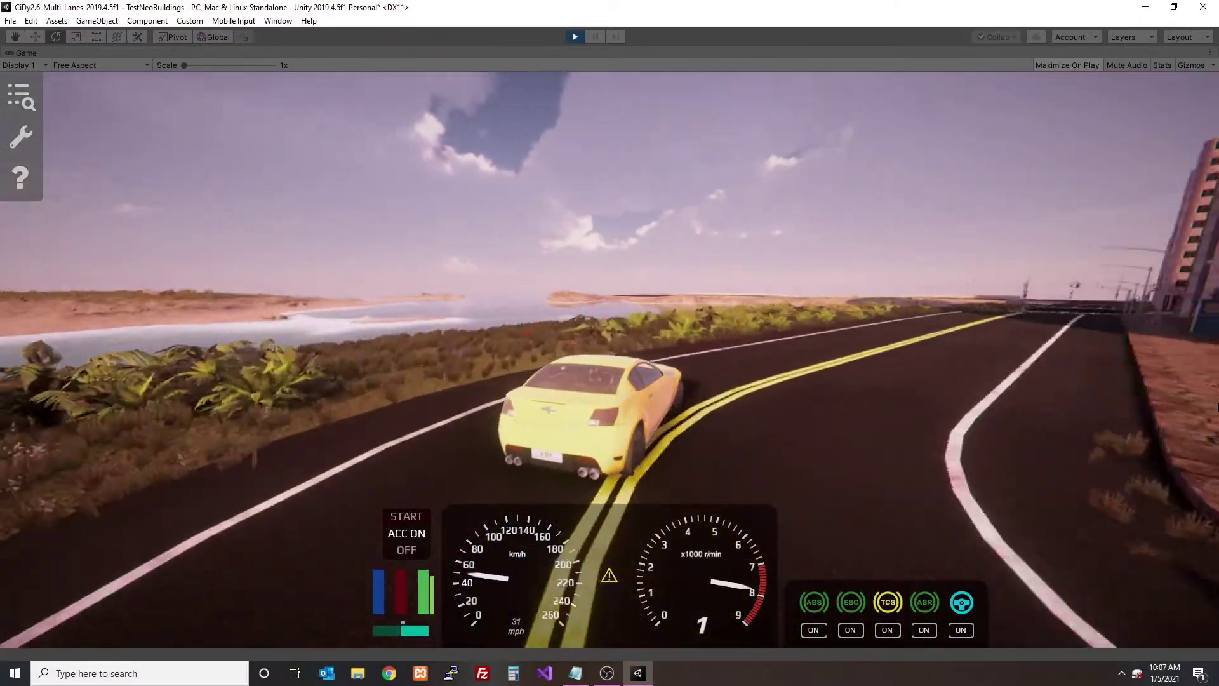
{"action": "key", "text": "w"}
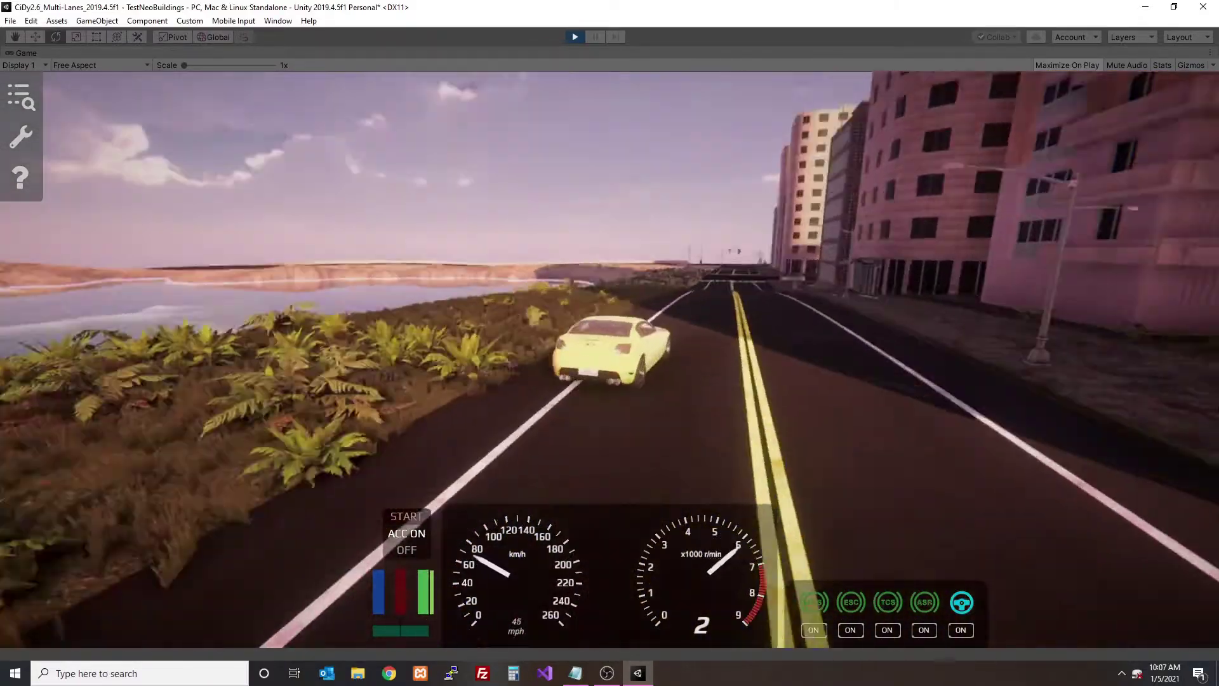
Step: Switch to the driver and hood cameras and drive past the city onto the divided road, stopping behind the guard rail
{"action": "key", "text": "c"}
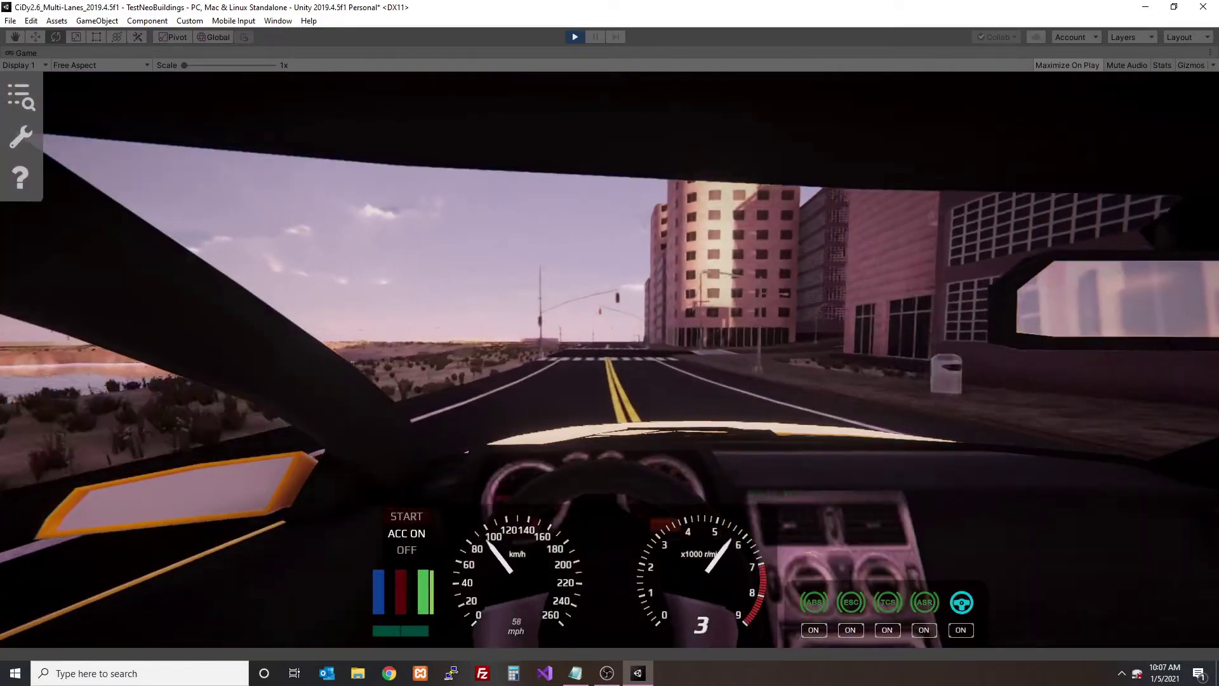
{"action": "key", "text": "c"}
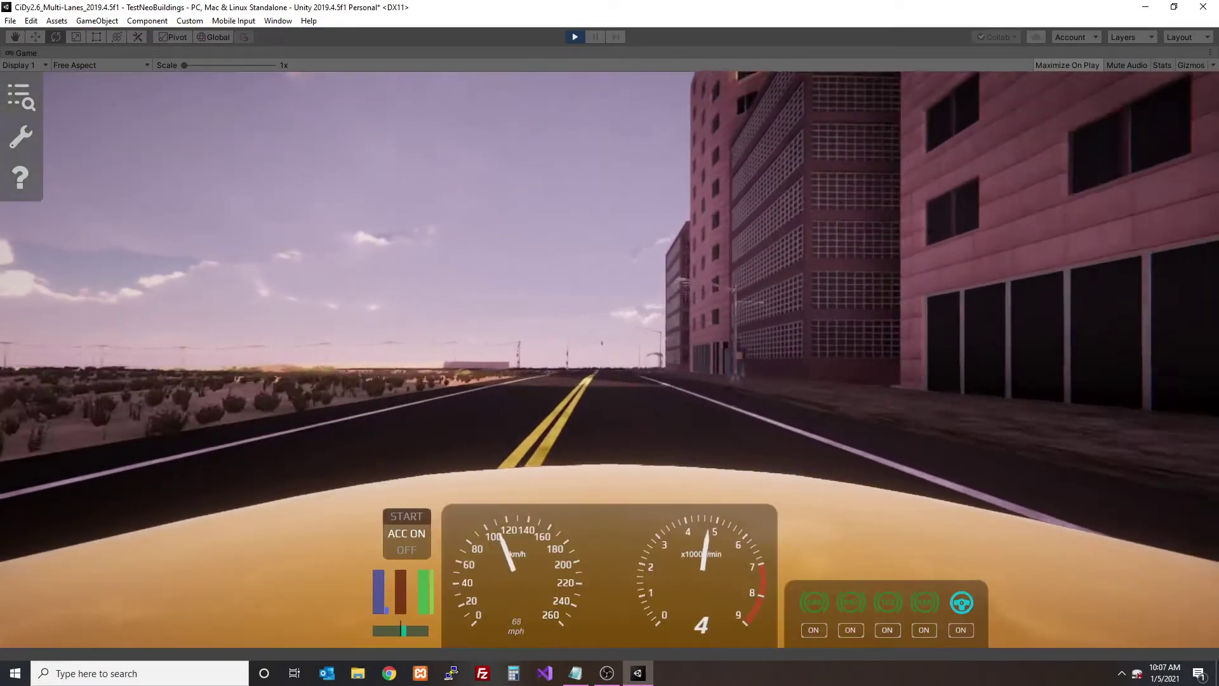
{"action": "key", "text": "s"}
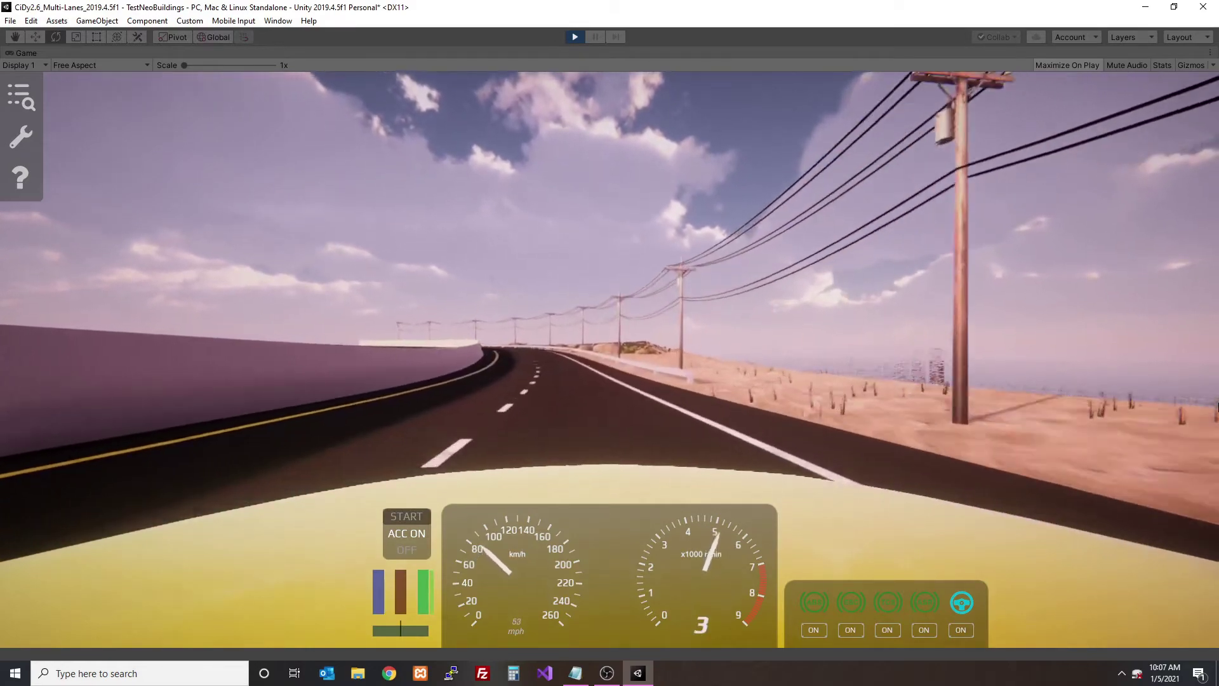
{"action": "key", "text": "a"}
{"action": "key", "text": "s"}
Step: Return to the chase camera, drive clear of the power pole and guard rail, and turn around at the round dead end
{"action": "key", "text": "c"}
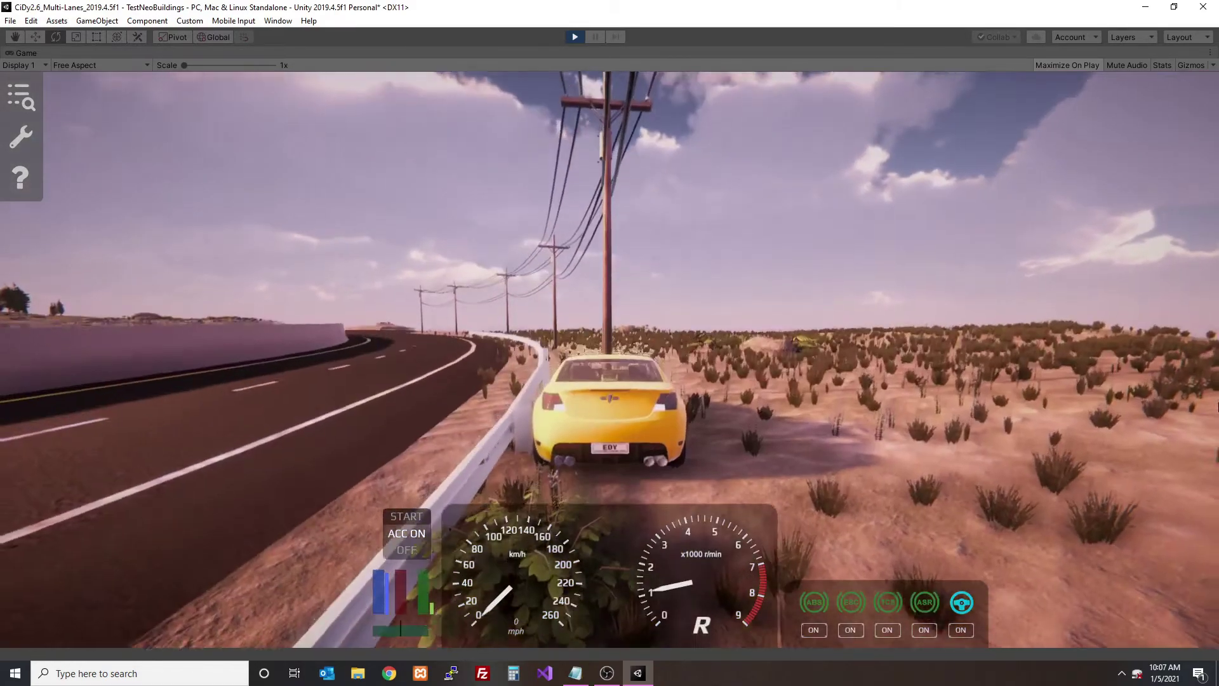
{"action": "key", "text": "w"}
{"action": "key", "text": "c"}
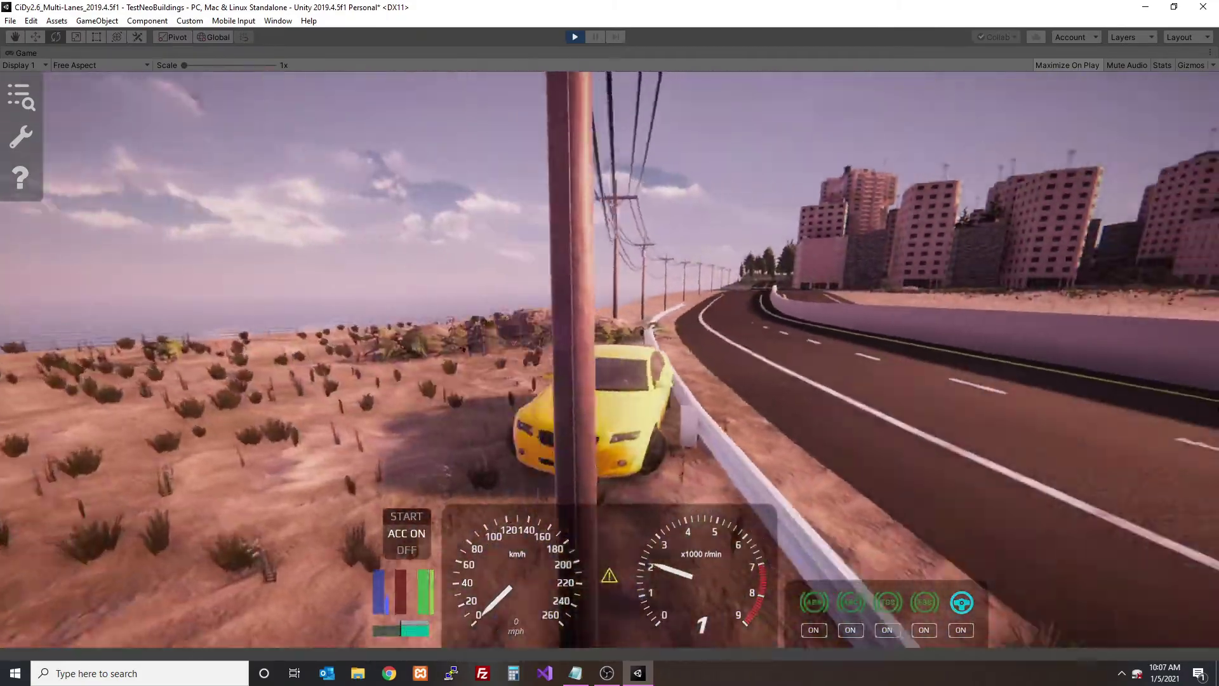
{"action": "key", "text": "a"}
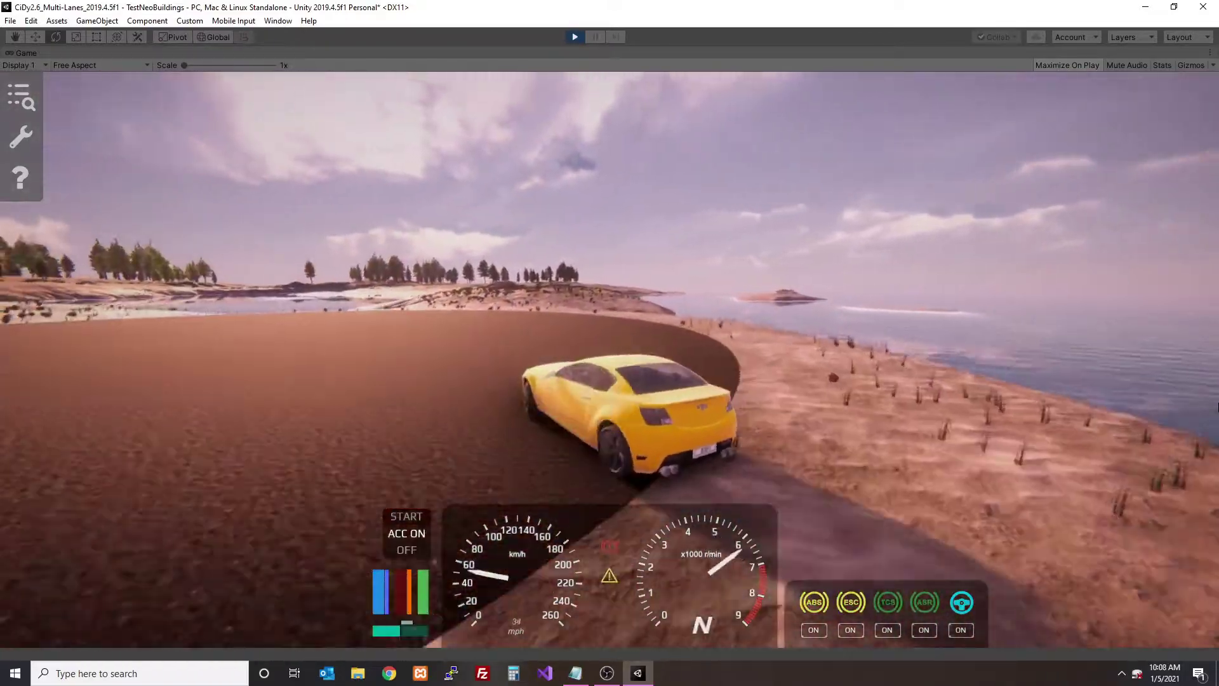
{"action": "key", "text": "a"}
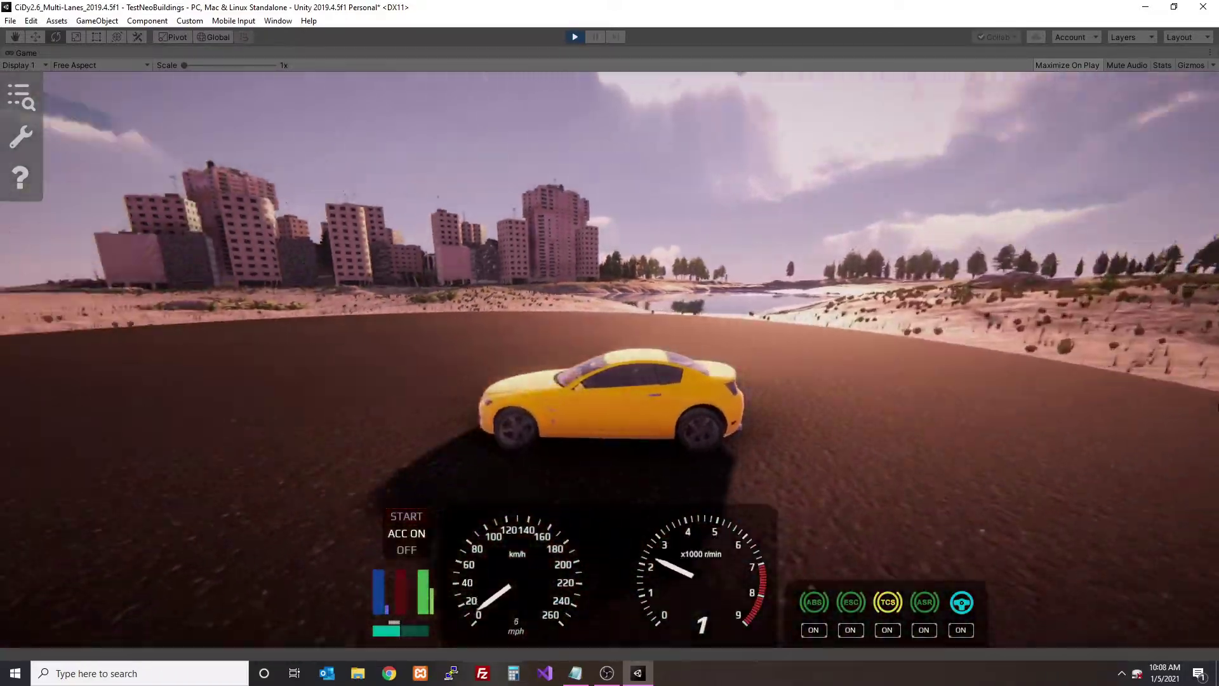